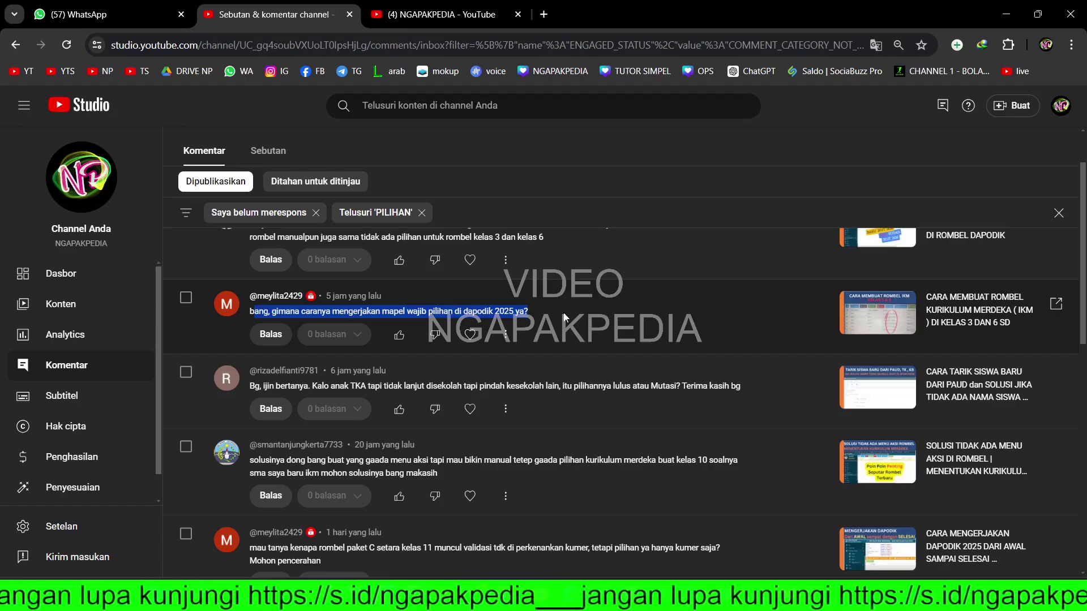
- Highlight the viewer's Dapodik 2025 elective-subject question, then switch to the NGAPAKPEDIA channel page
click(283, 315)
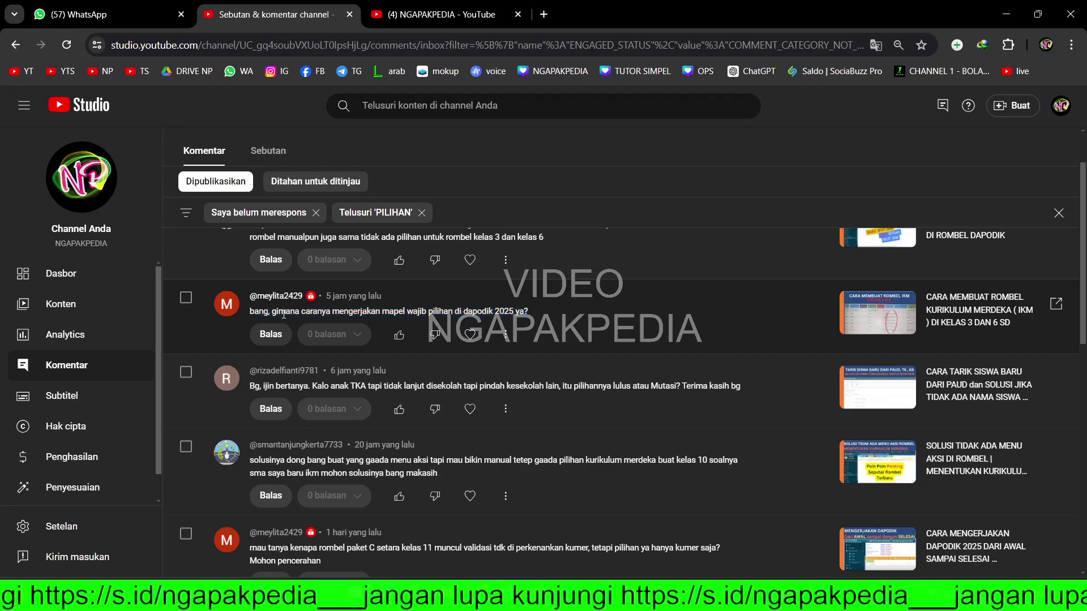
drag(279, 314, 512, 313)
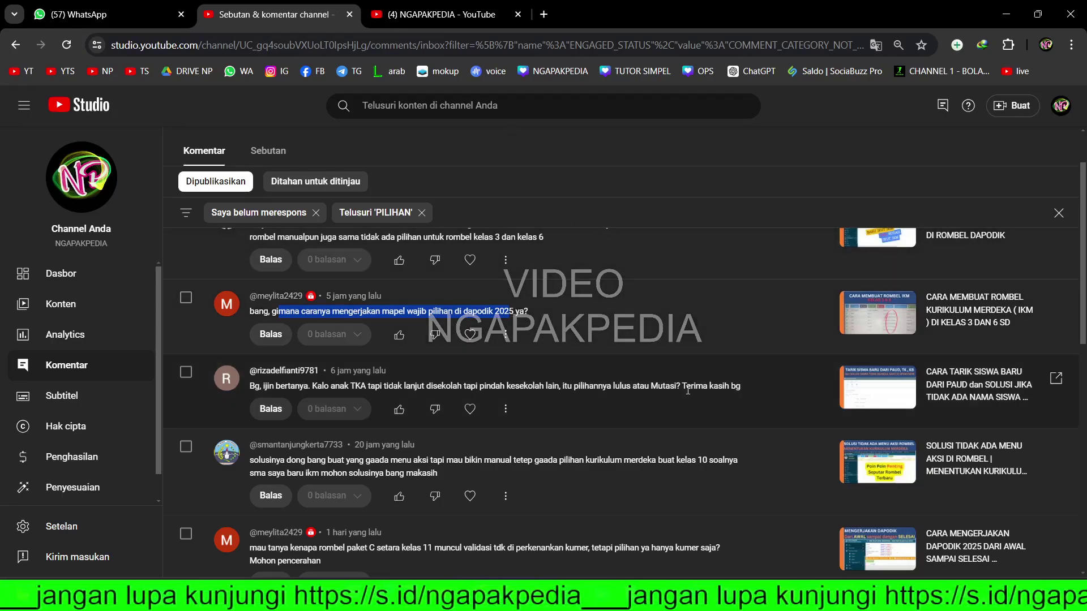
click(443, 17)
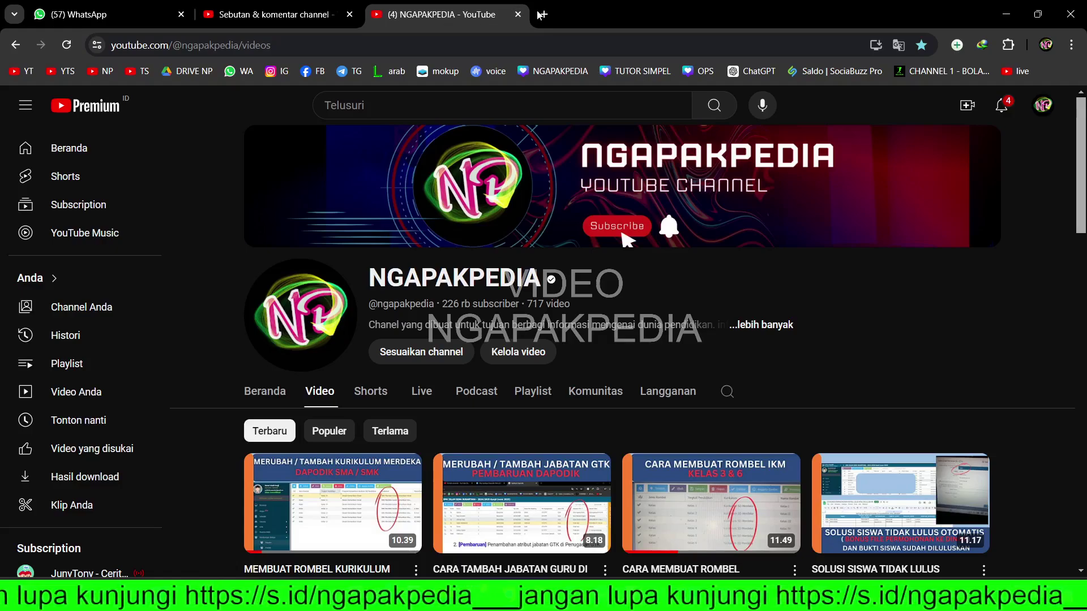
- Load the Dapodik dashboard at localhost:5774 in a new tab and bring up the Word elective notes
click(542, 15)
text(localhost:5774)
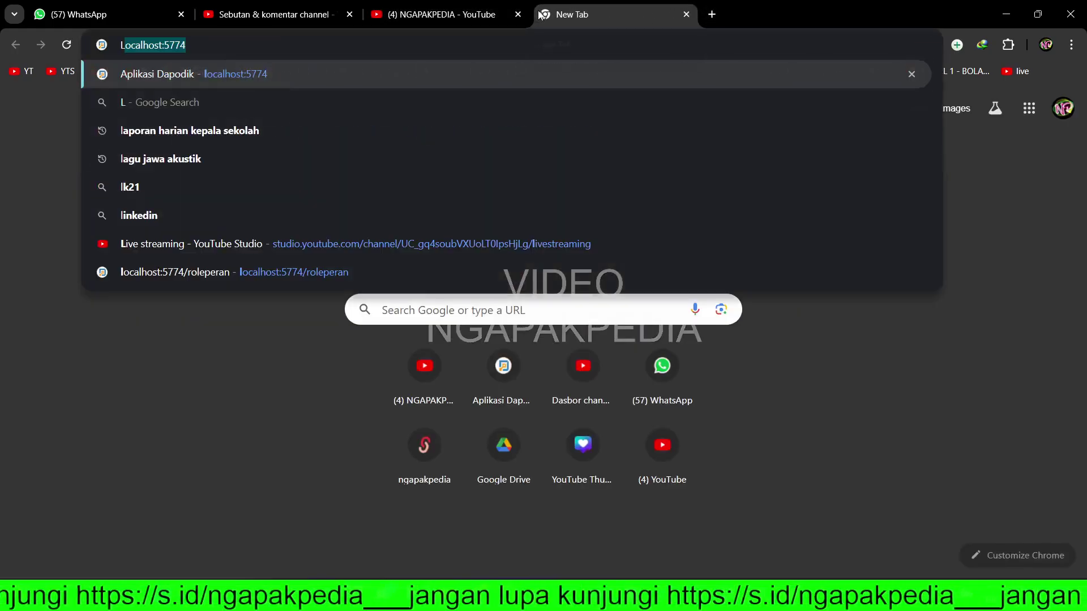
key(Return)
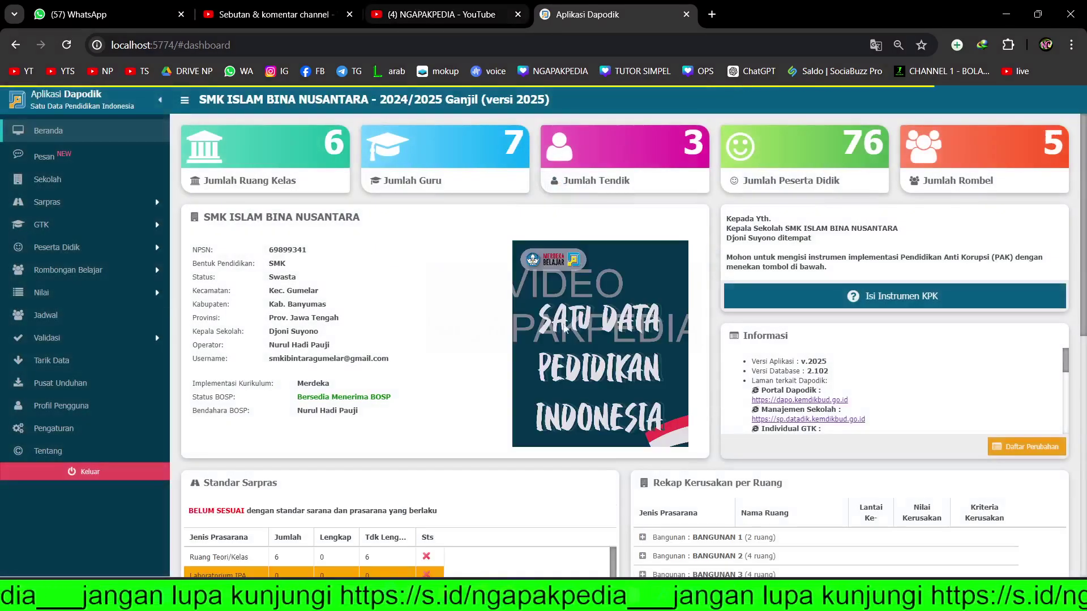
click(726, 599)
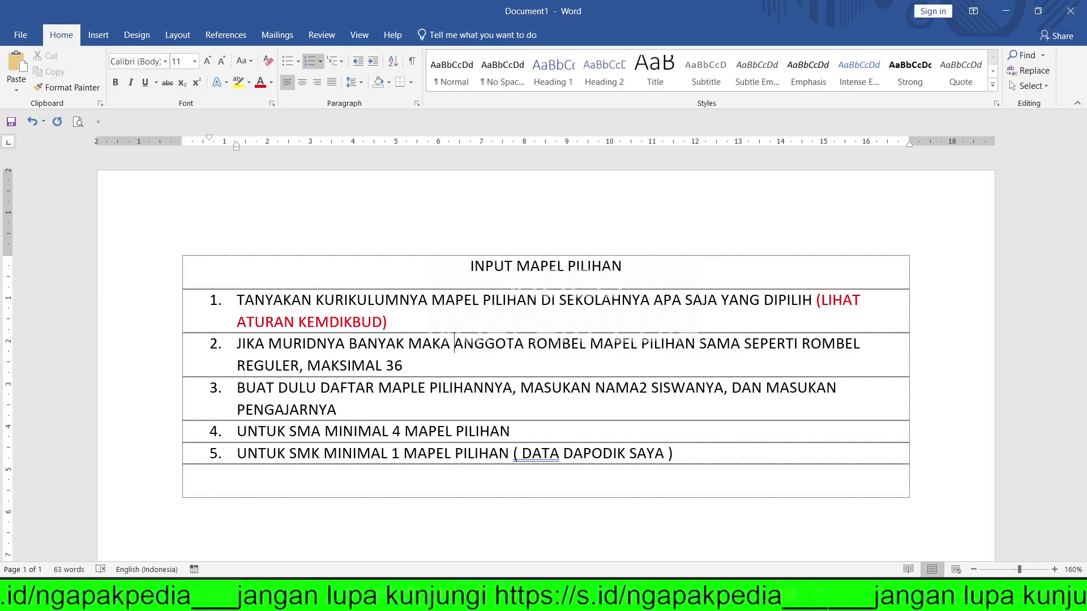
- Highlight the INPUT MAPEL PILIHAN title and step 1, then move to a new blank browser tab
drag(471, 267, 630, 268)
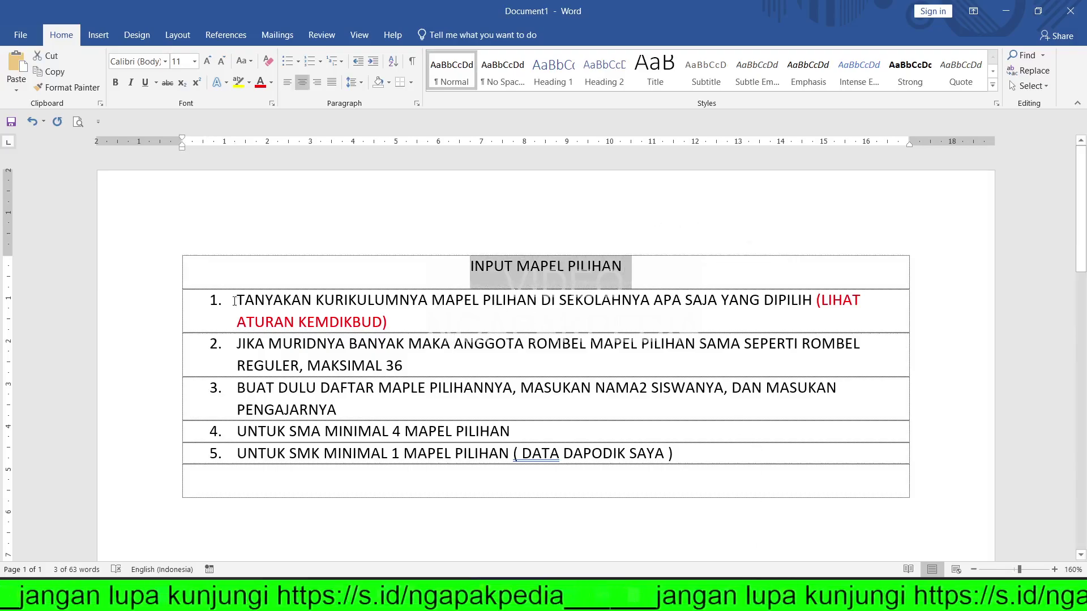
drag(236, 299, 729, 310)
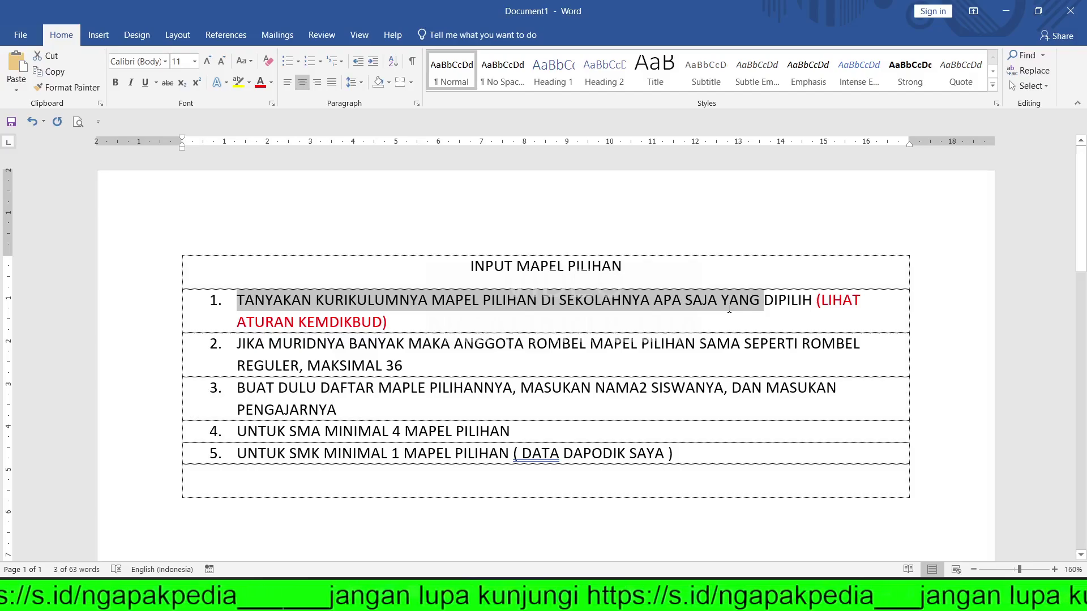
drag(775, 308, 795, 313)
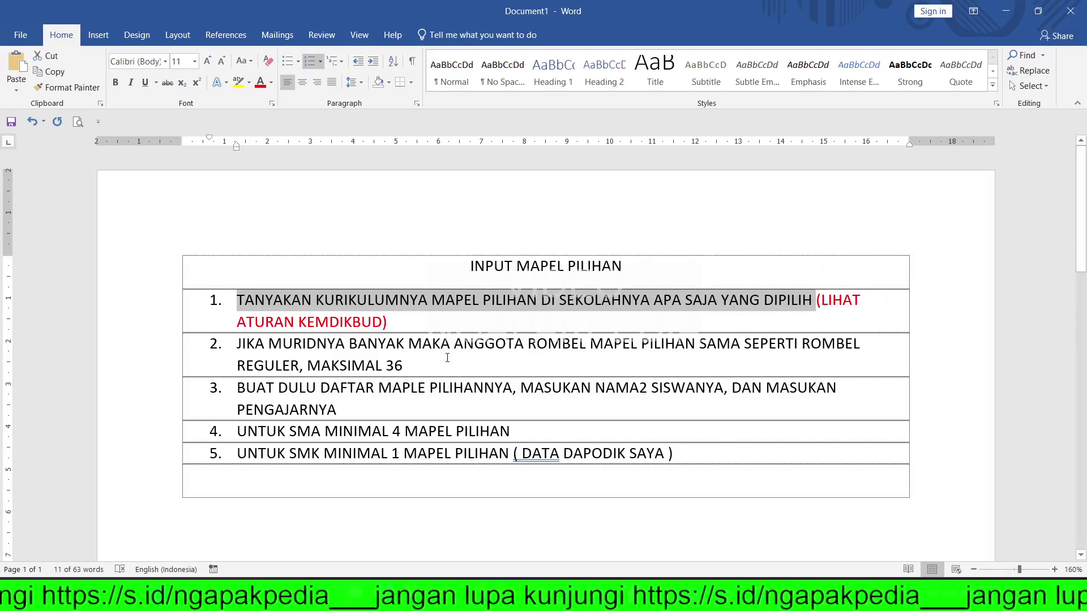
key(alt+Tab)
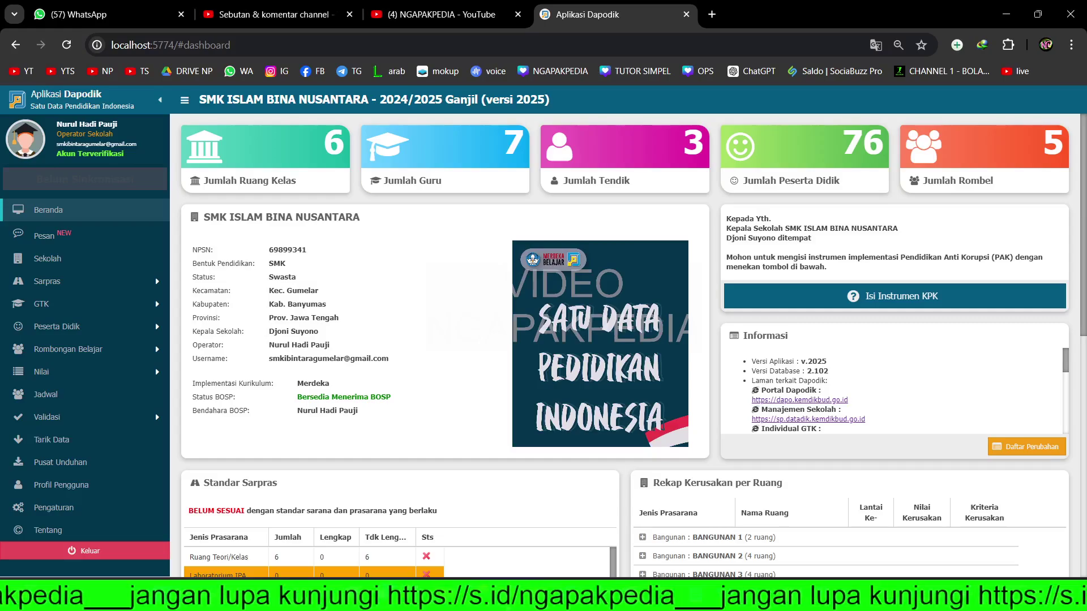
click(711, 15)
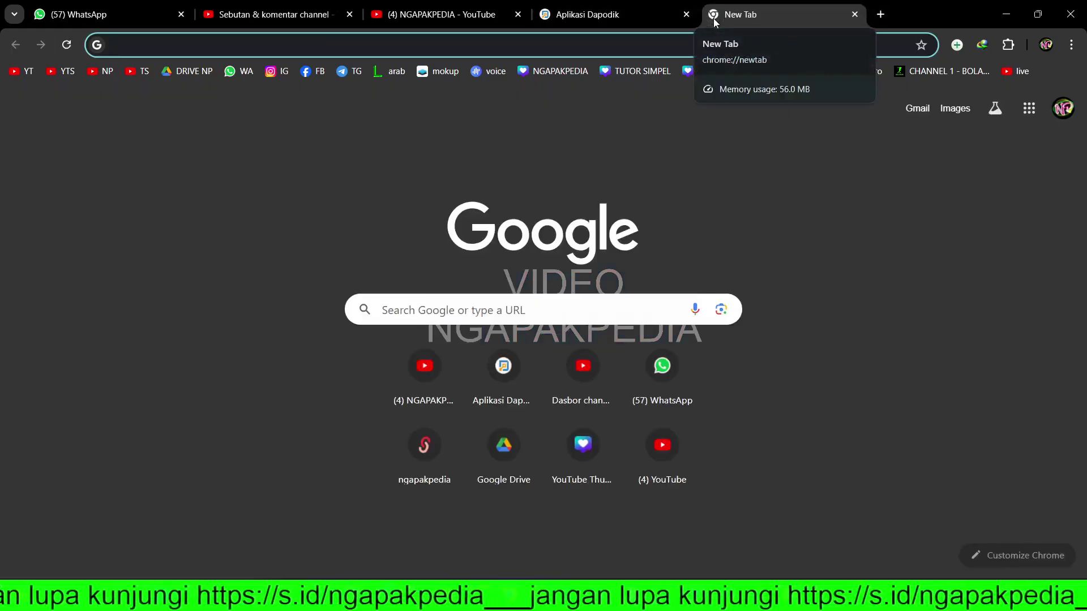
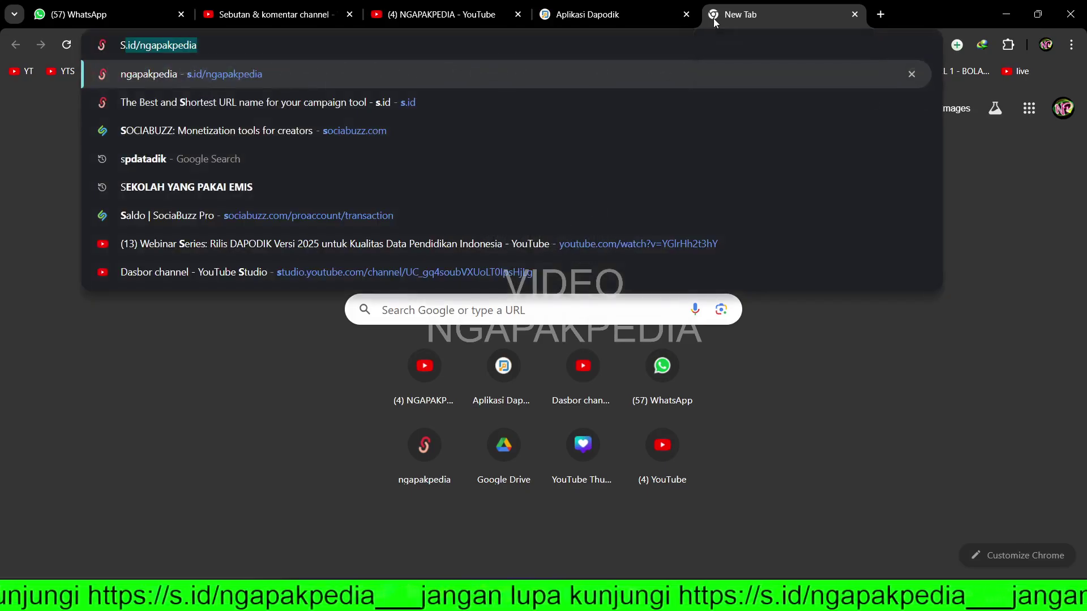
key(Return)
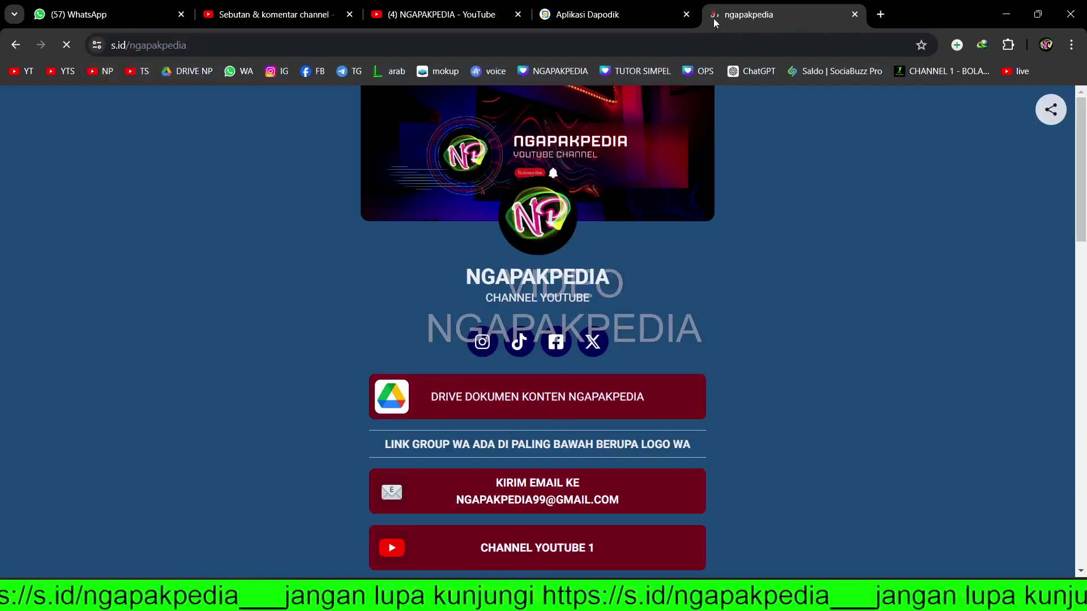
click(577, 399)
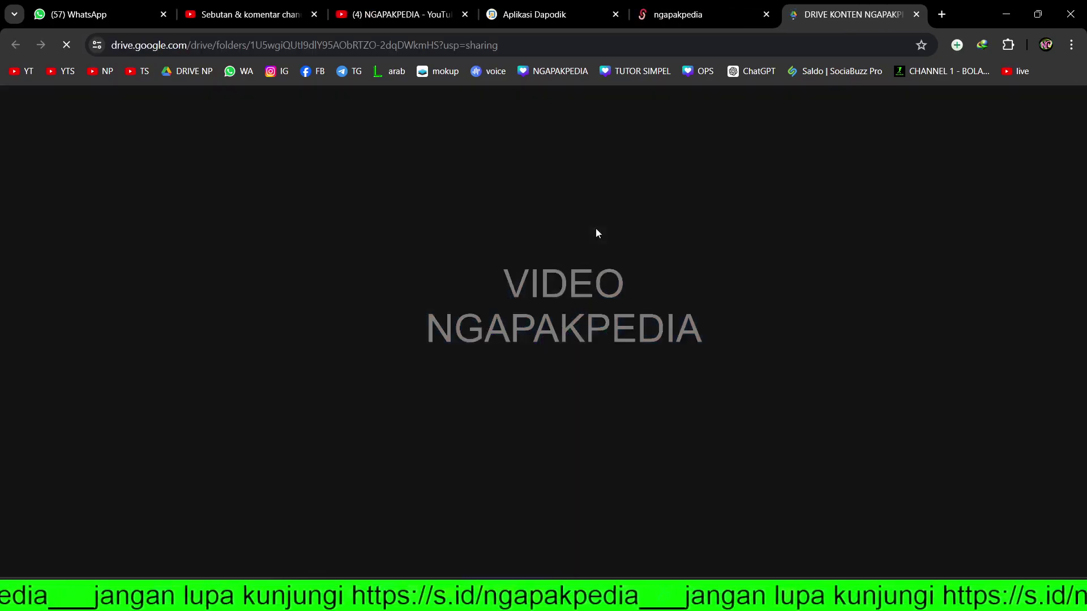
double_click(357, 333)
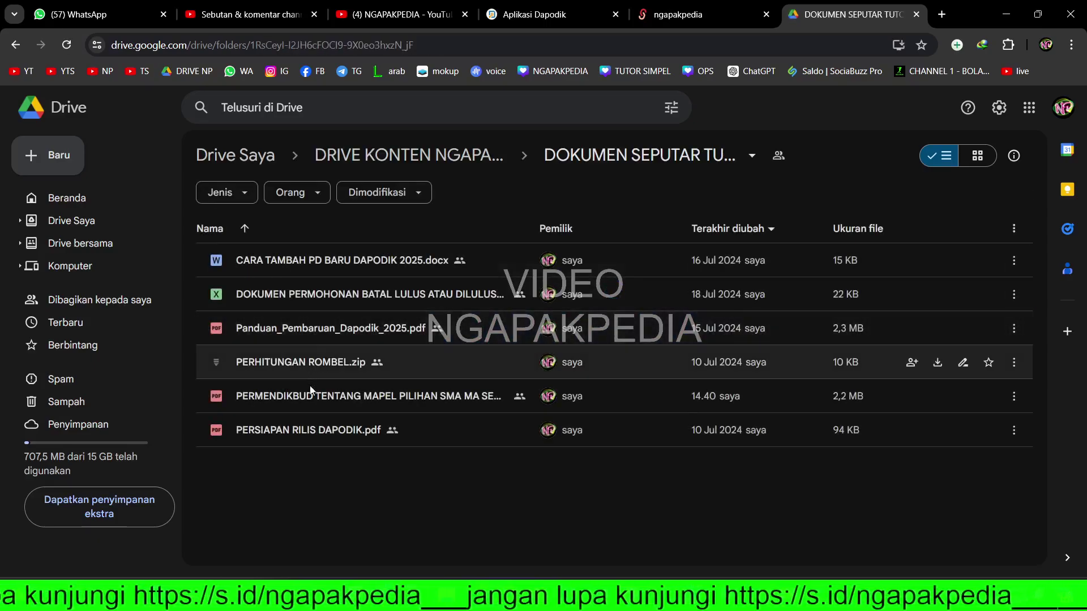
- Open the PERMENDIKBUD elective-subjects PDF, scroll to its Daftar Isi, and start a search
click(422, 396)
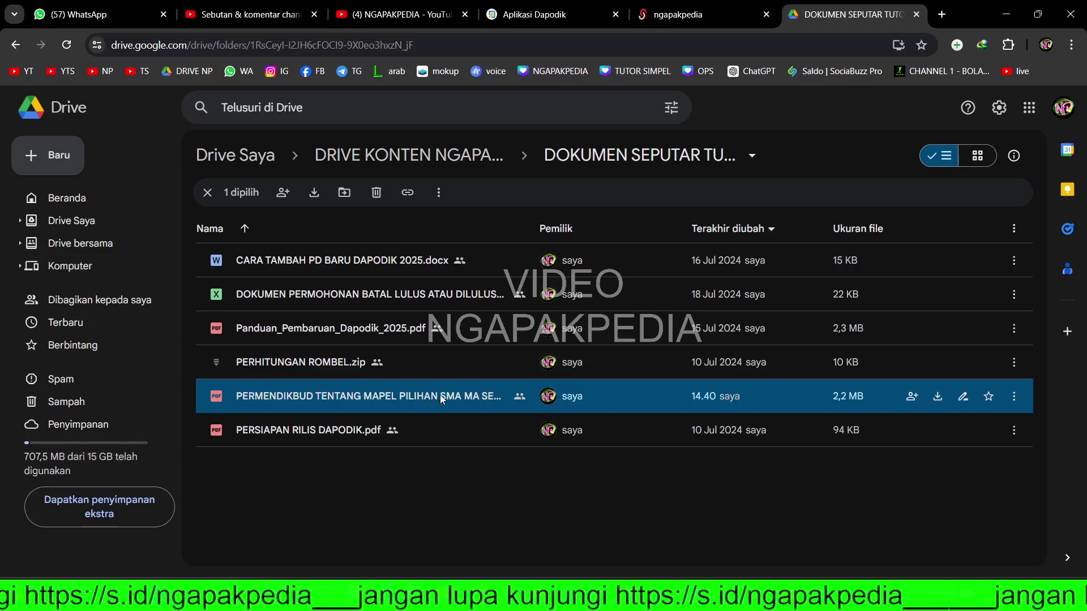
double_click(462, 399)
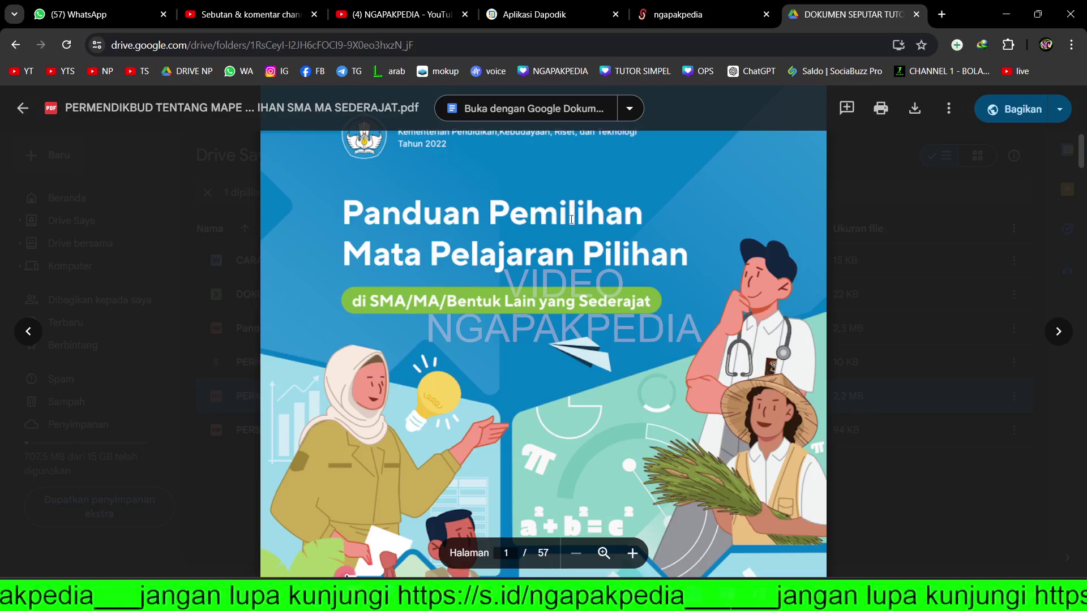
scroll(571, 219, down, 6)
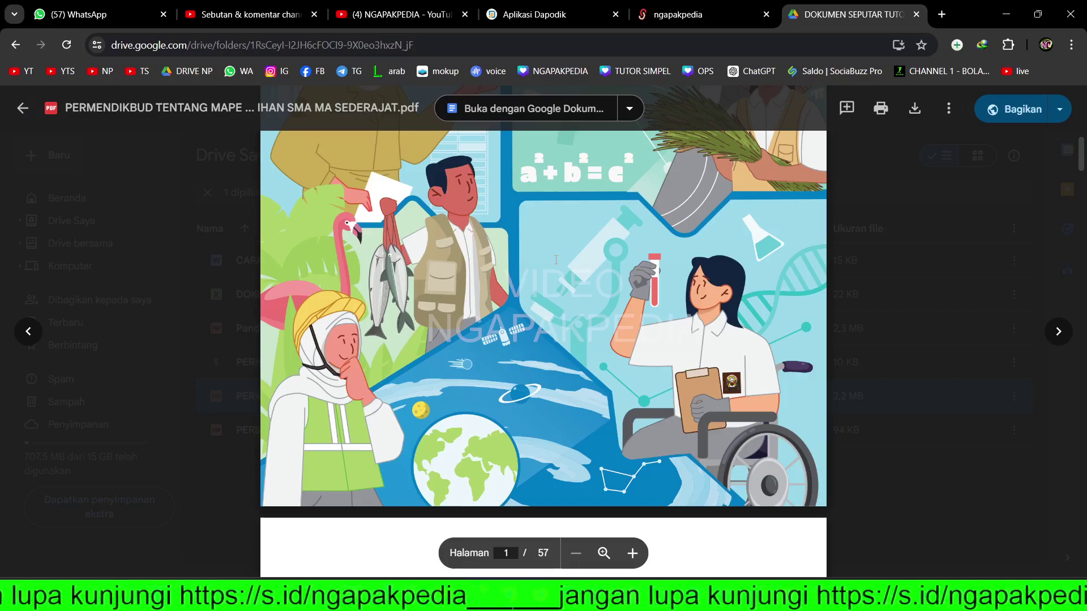
scroll(714, 240, down, 6)
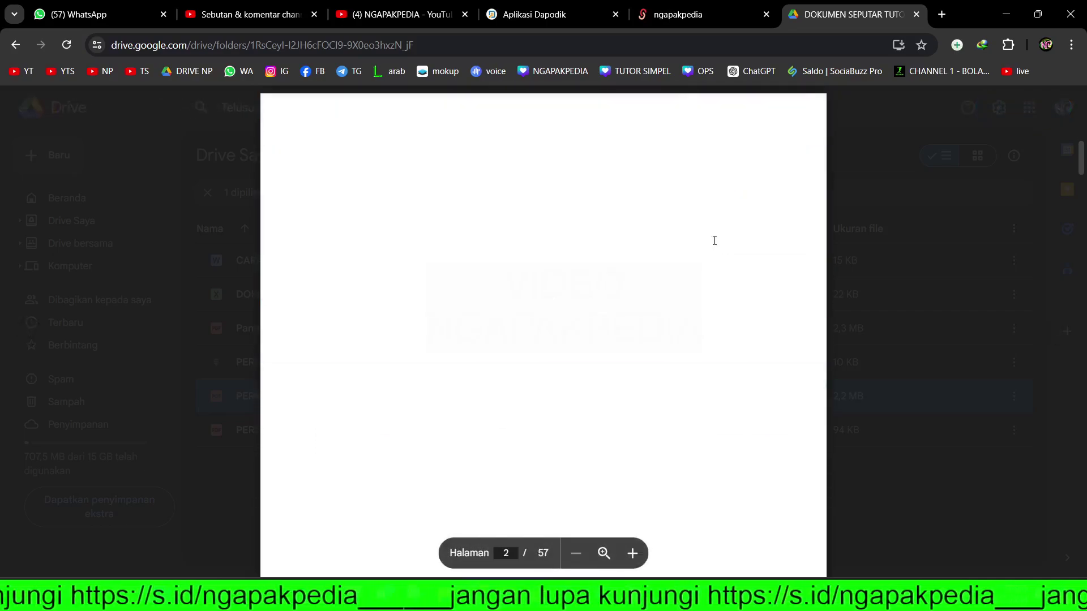
scroll(670, 256, down, 10)
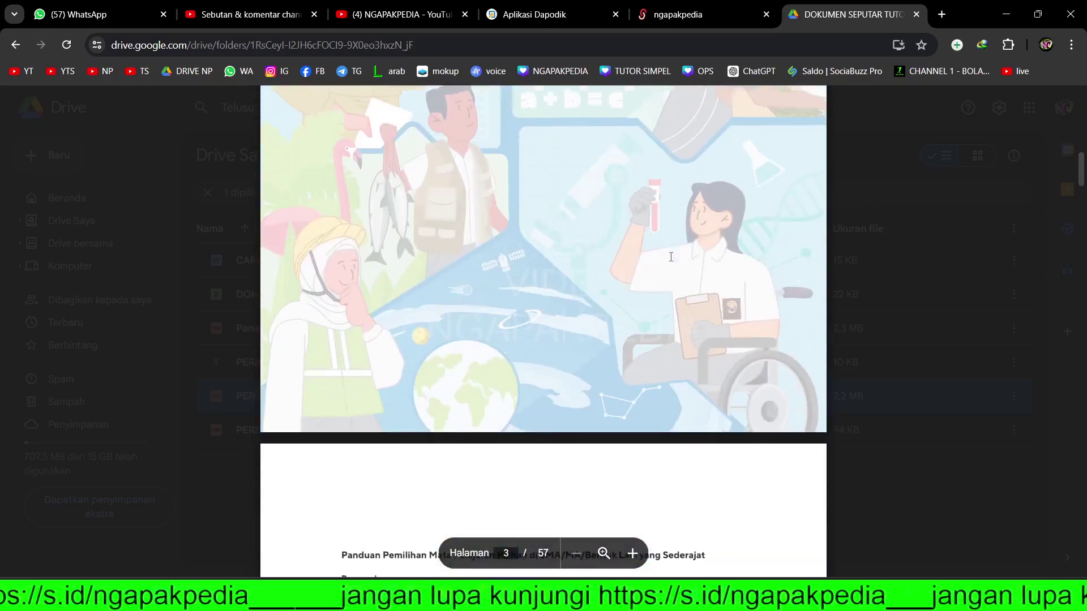
scroll(670, 257, down, 15)
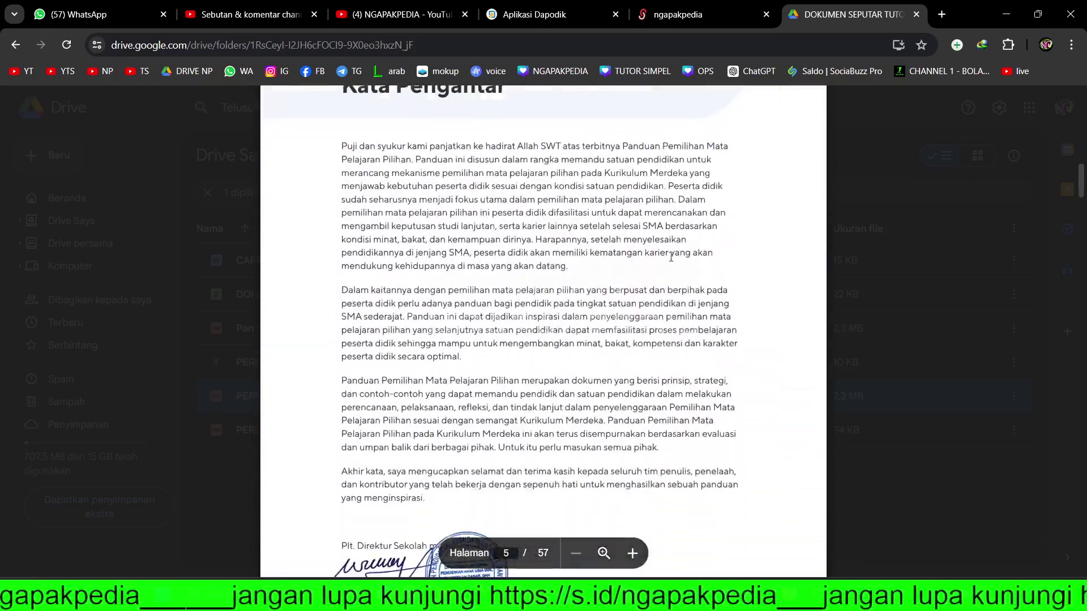
scroll(671, 257, down, 15)
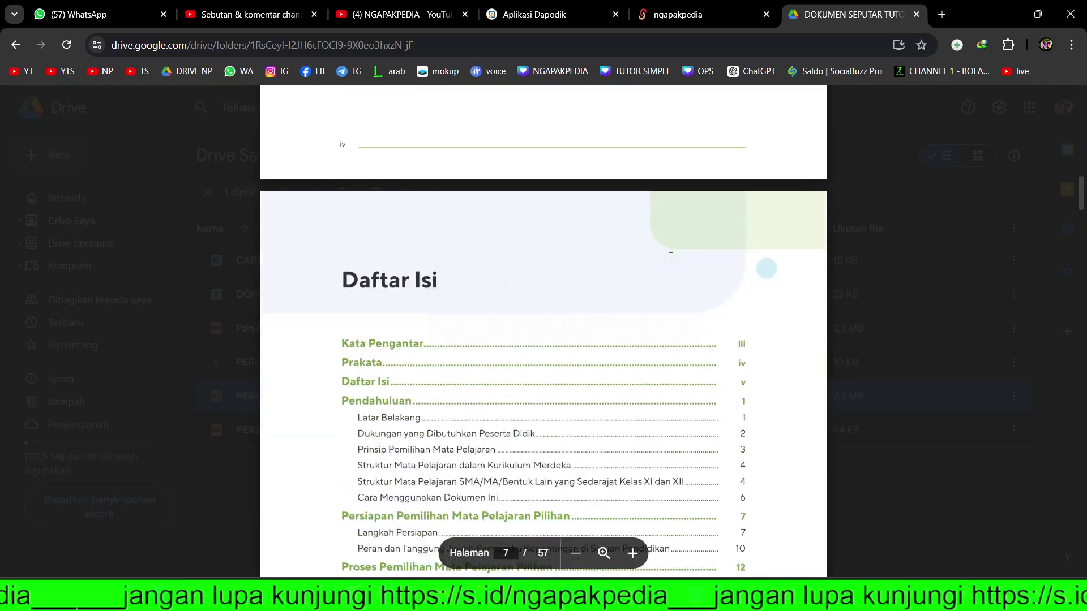
key(ctrl+f)
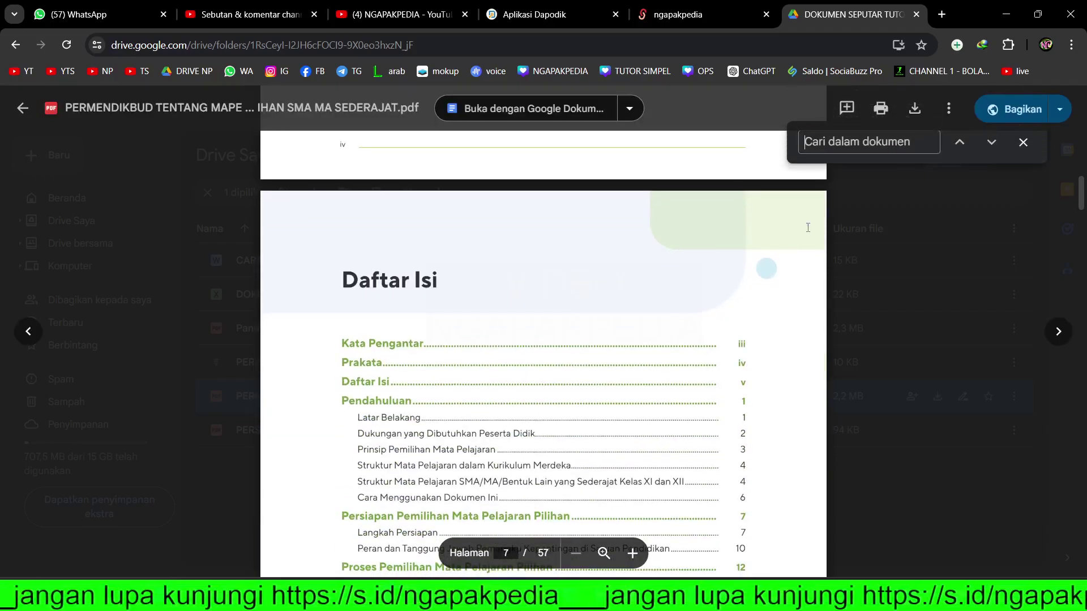
- Search the PDF for KETERSEDIAAN and highlight the Tahap Awal passages on resource availability
text(KETERSEDIA)
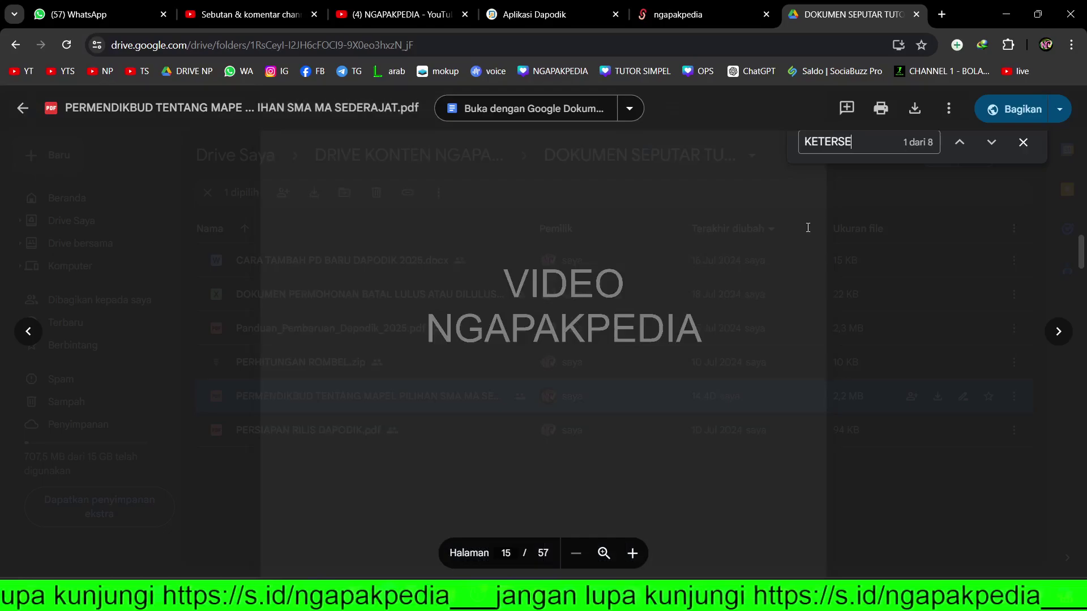
text(AN)
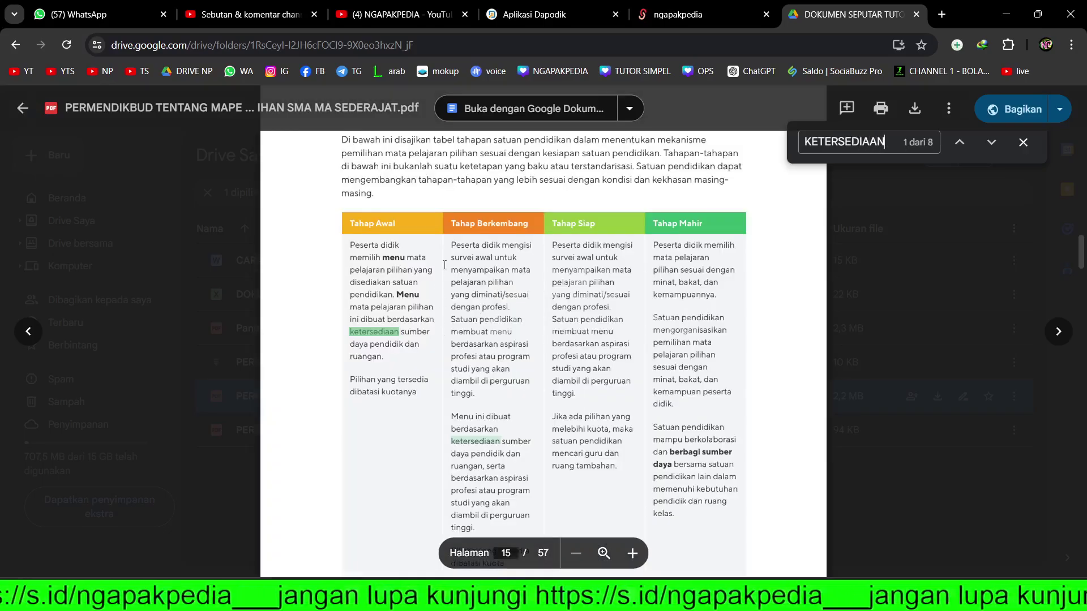
scroll(444, 264, up, 1)
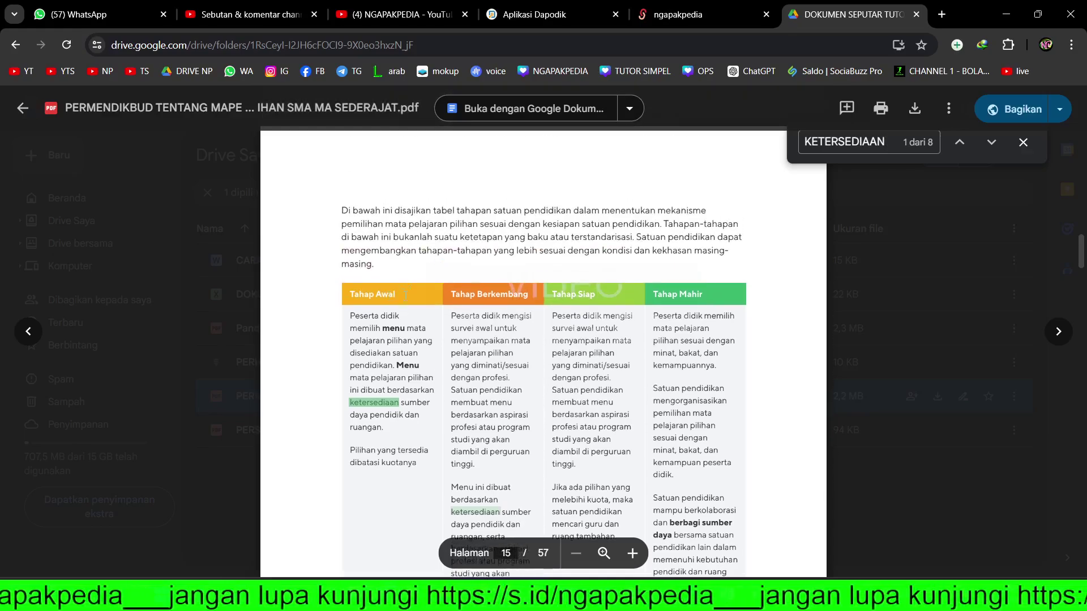
scroll(407, 294, down, 1)
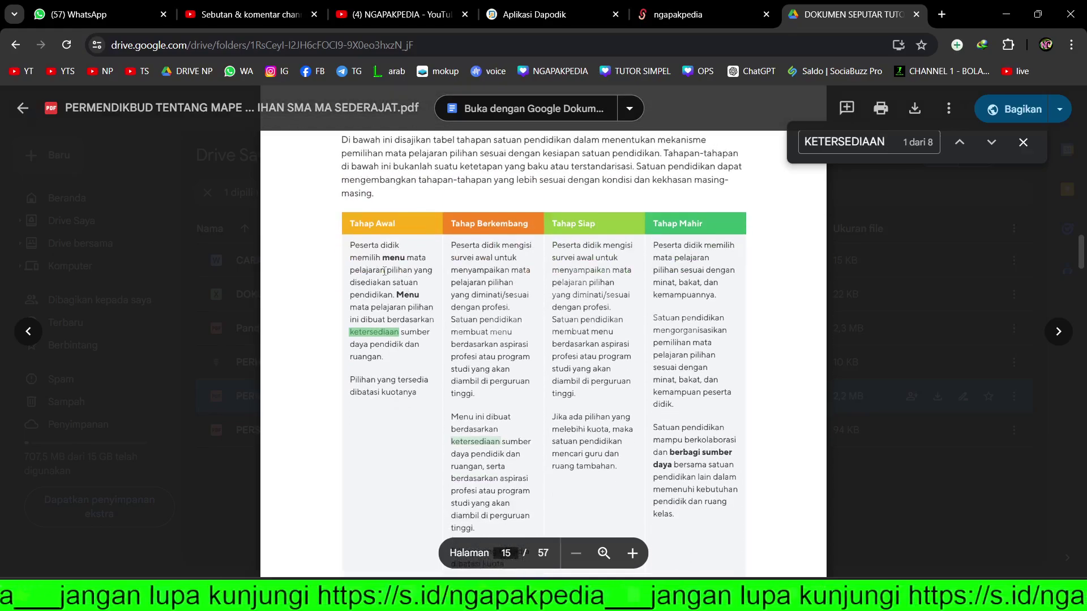
drag(354, 226, 403, 224)
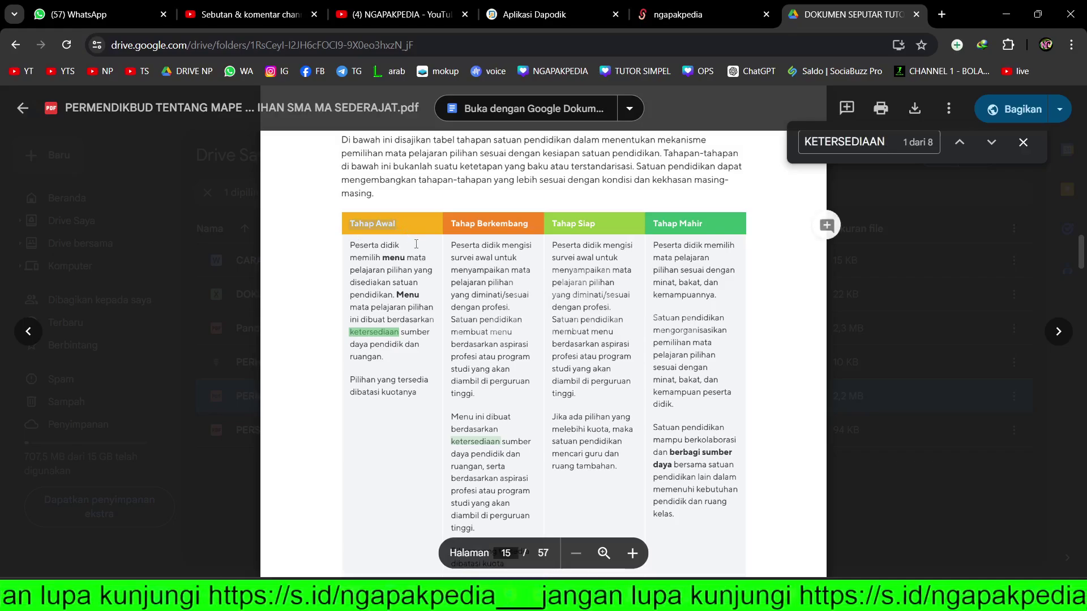
drag(491, 224, 705, 223)
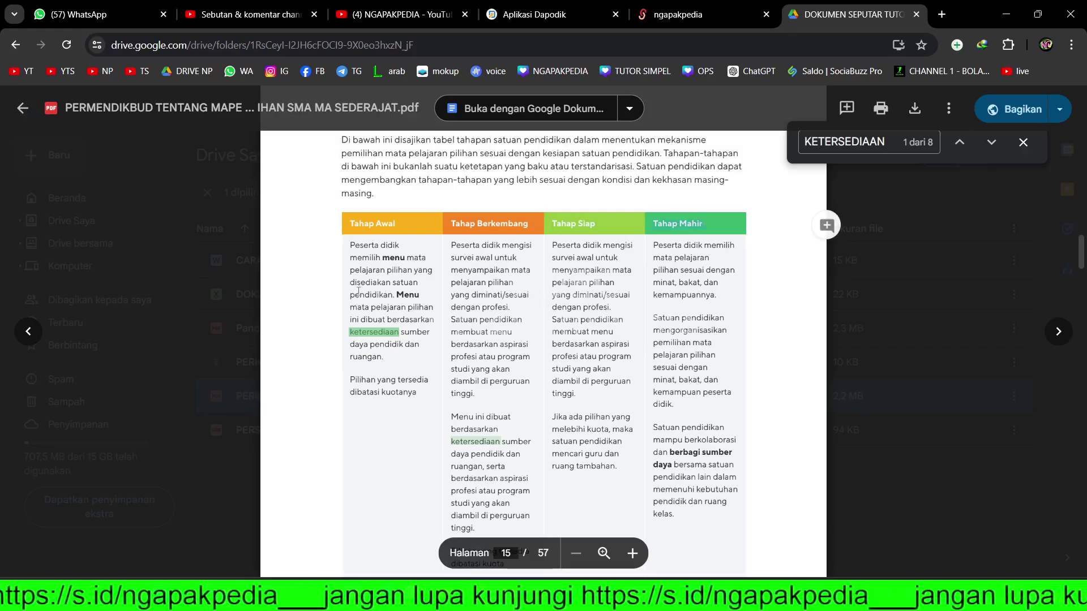
drag(350, 245, 422, 383)
click(423, 385)
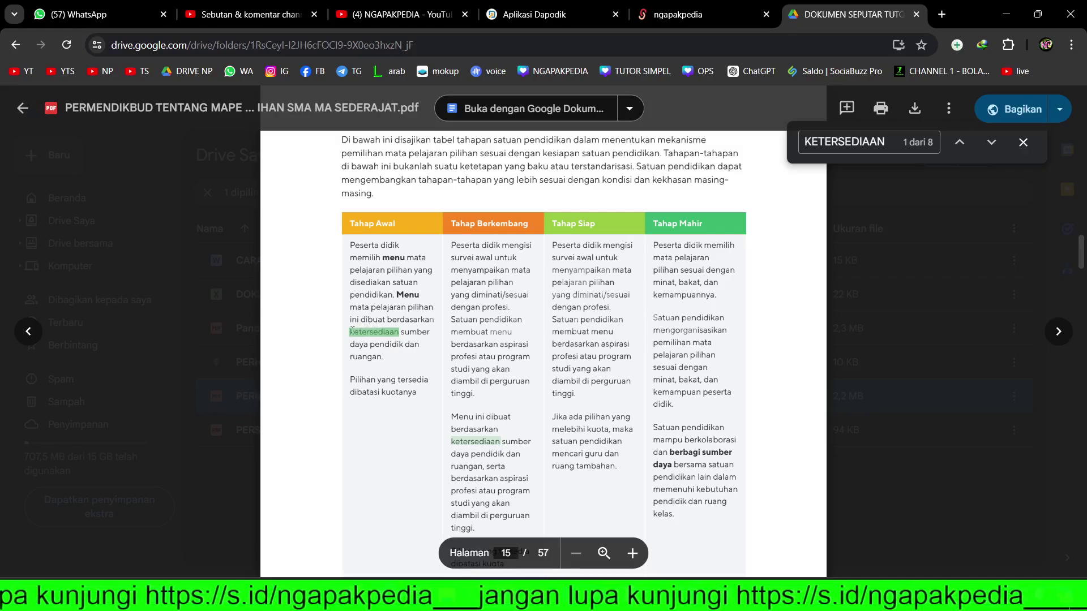
drag(350, 328, 409, 364)
click(409, 364)
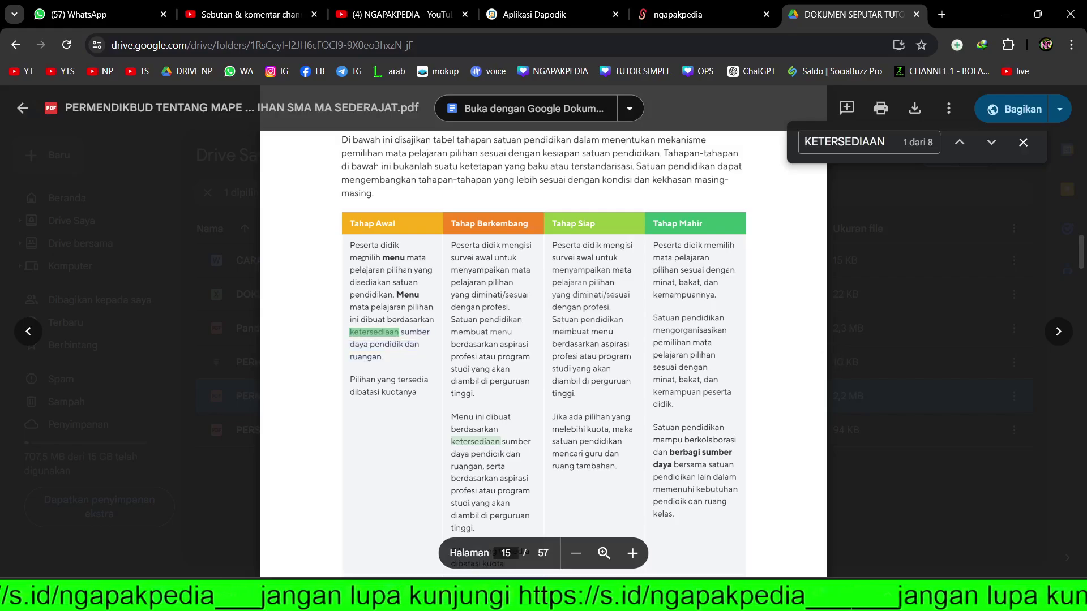
drag(350, 245, 398, 294)
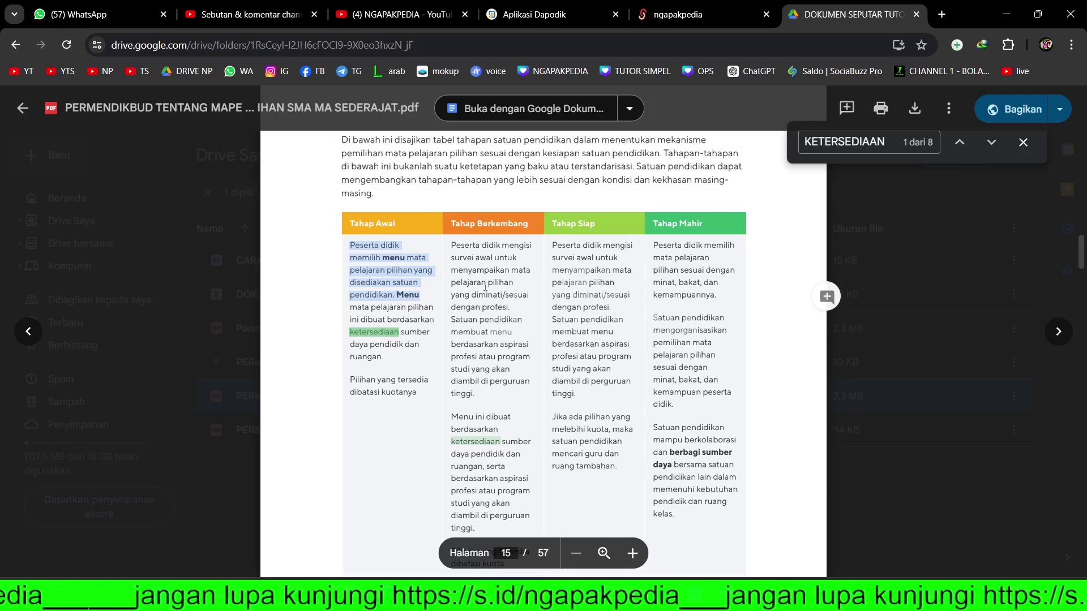
- Scroll back up to the Bab 2 heading on page 14
scroll(485, 287, up, 1)
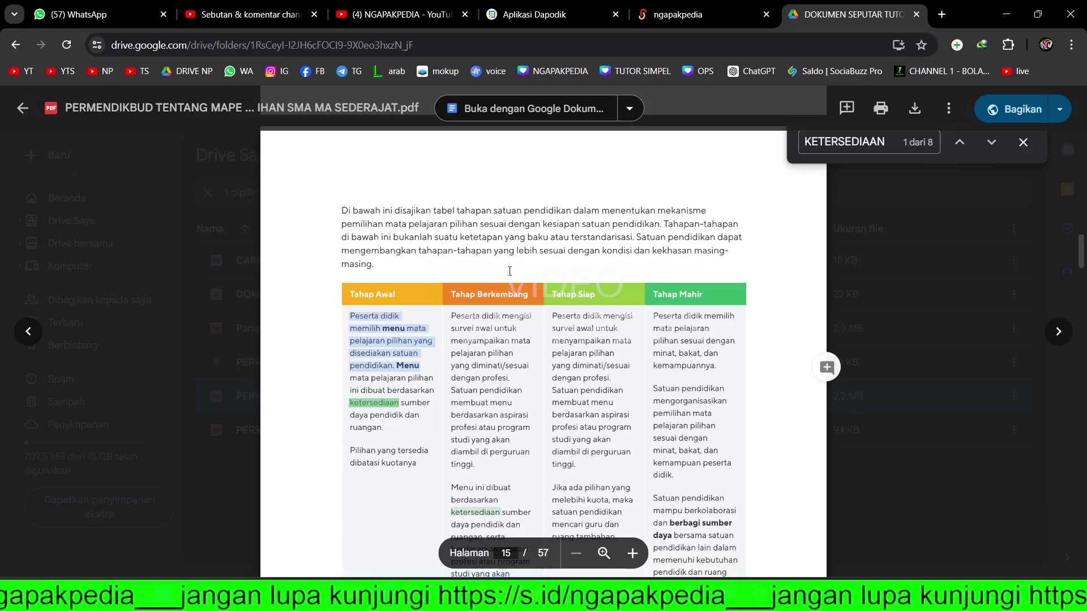
scroll(519, 272, up, 6)
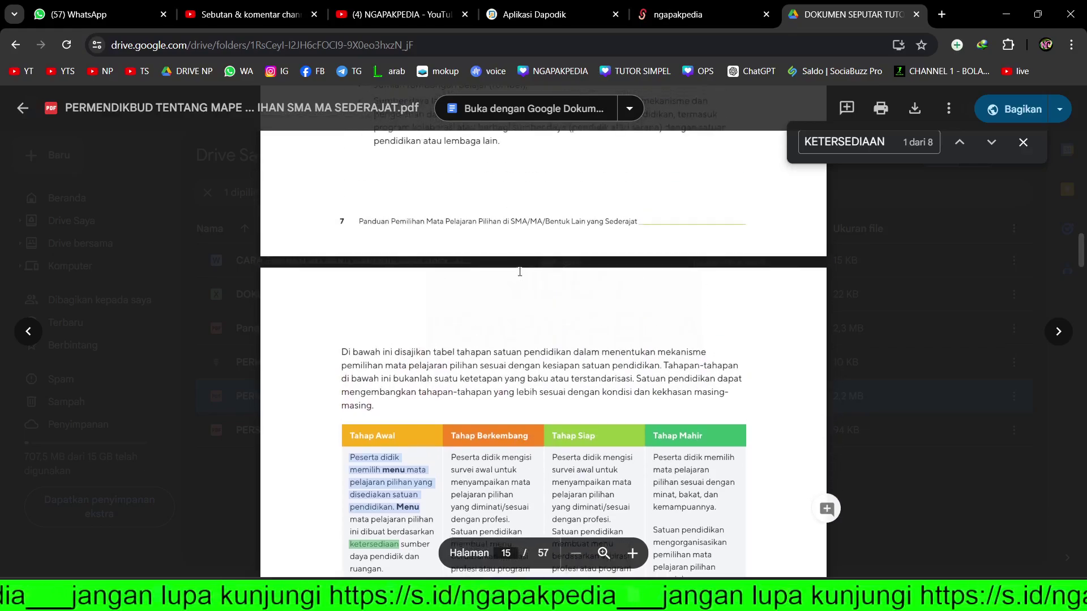
scroll(519, 271, up, 1)
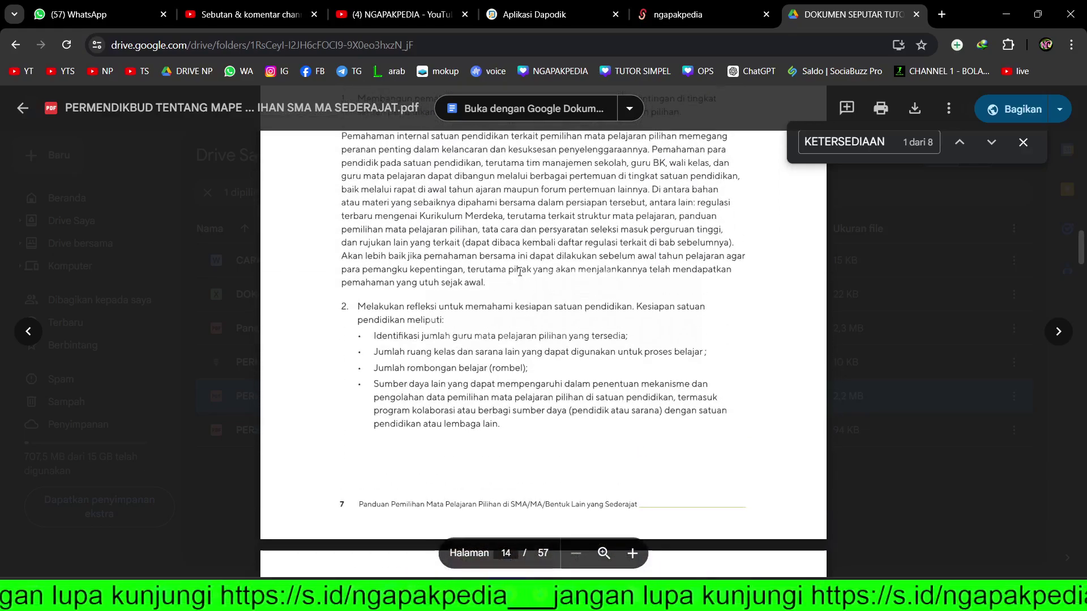
scroll(519, 271, up, 5)
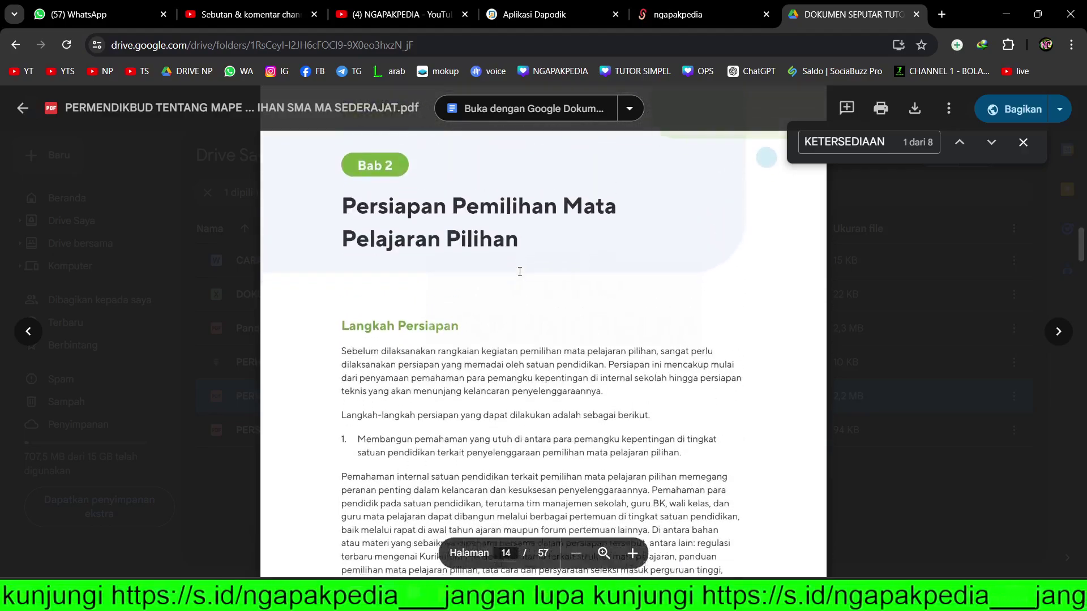
scroll(519, 271, up, 5)
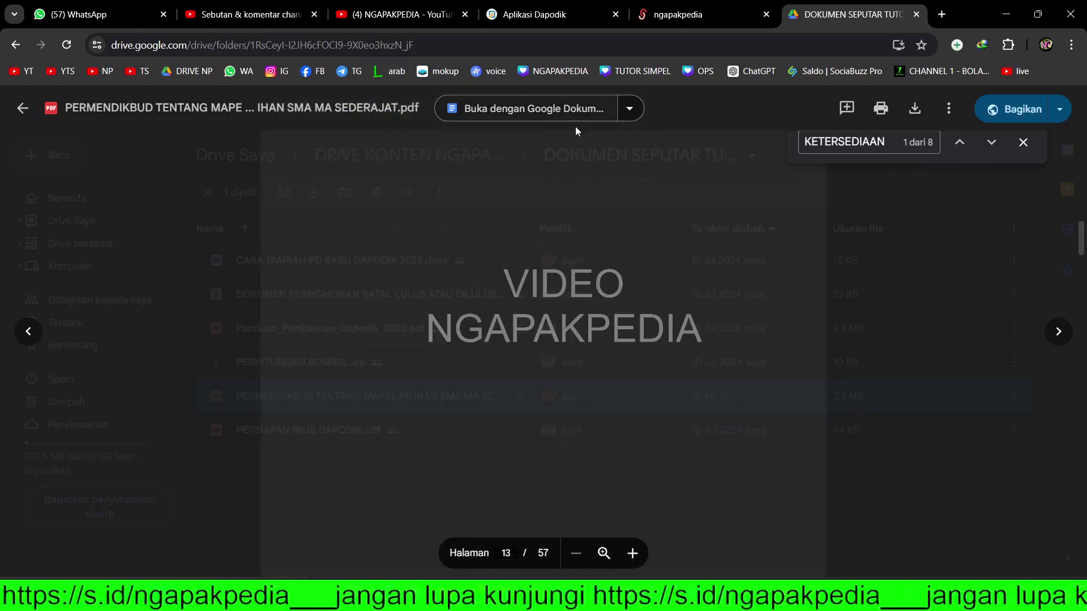
scroll(594, 227, down, 6)
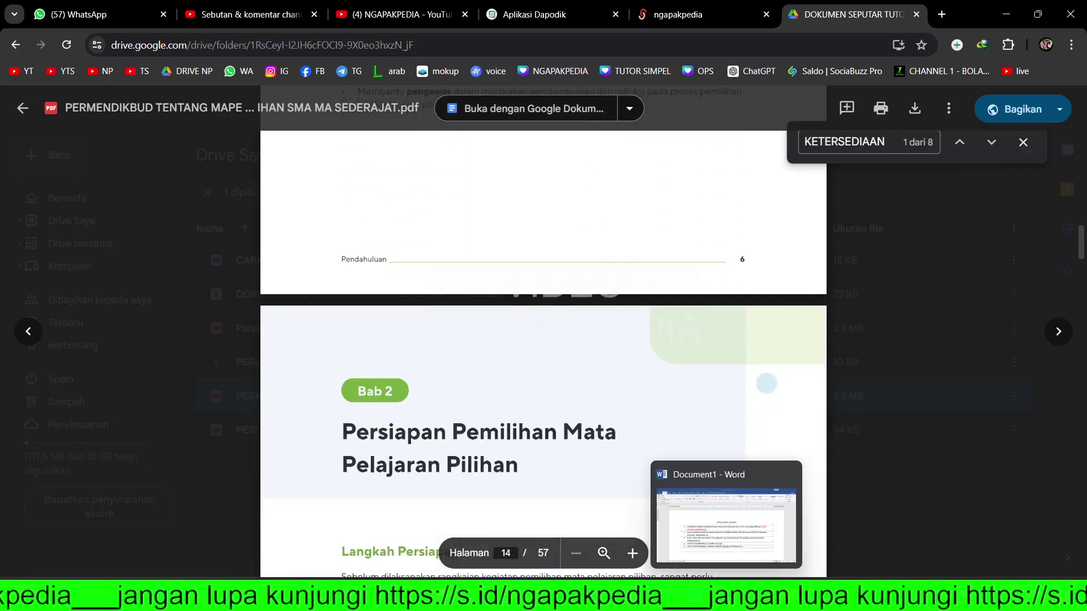
- Highlight checklist item 2 (maximum 36) and item 3 in Word, then switch to Excel Book1
click(727, 501)
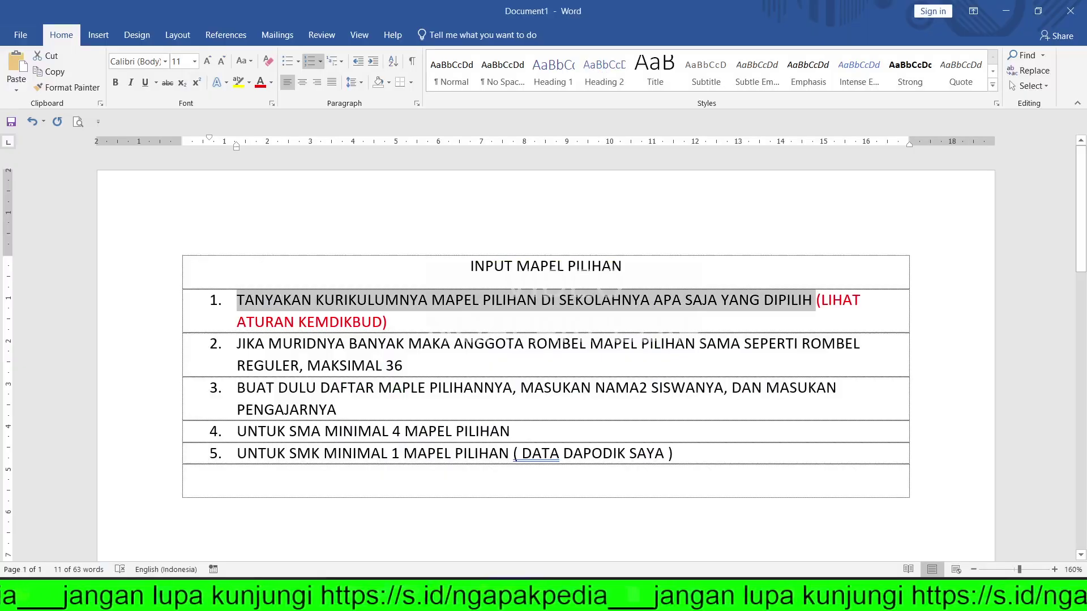
click(353, 317)
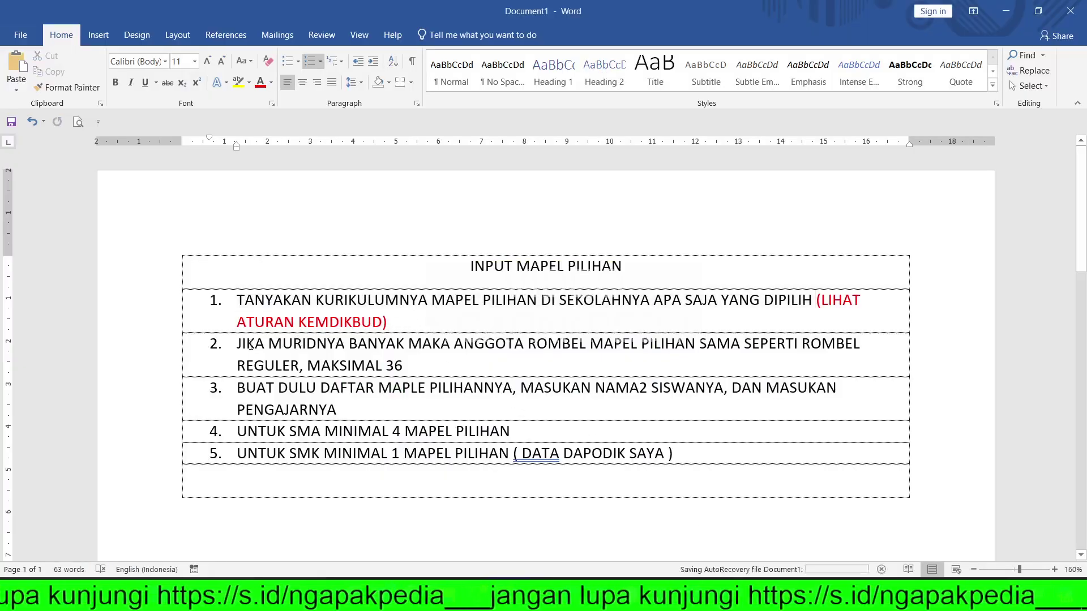
drag(237, 344, 414, 363)
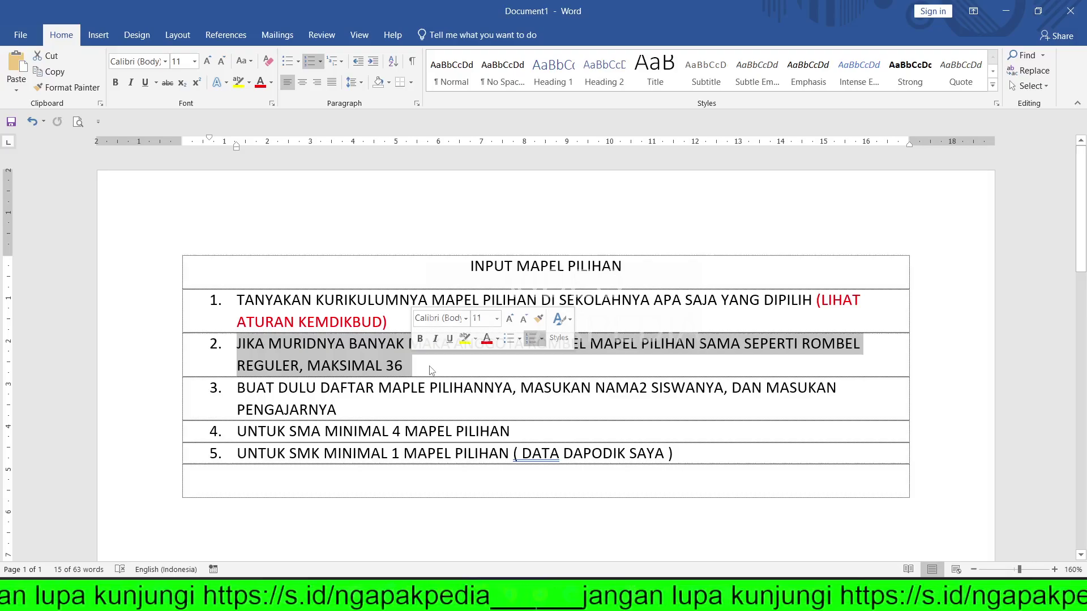
click(430, 370)
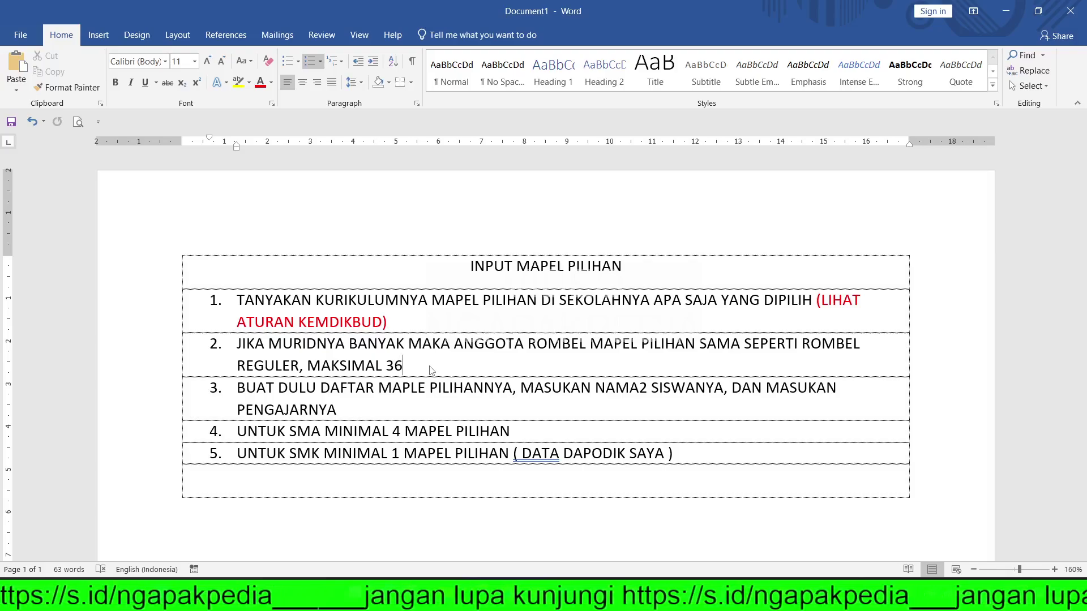
double_click(399, 368)
click(401, 369)
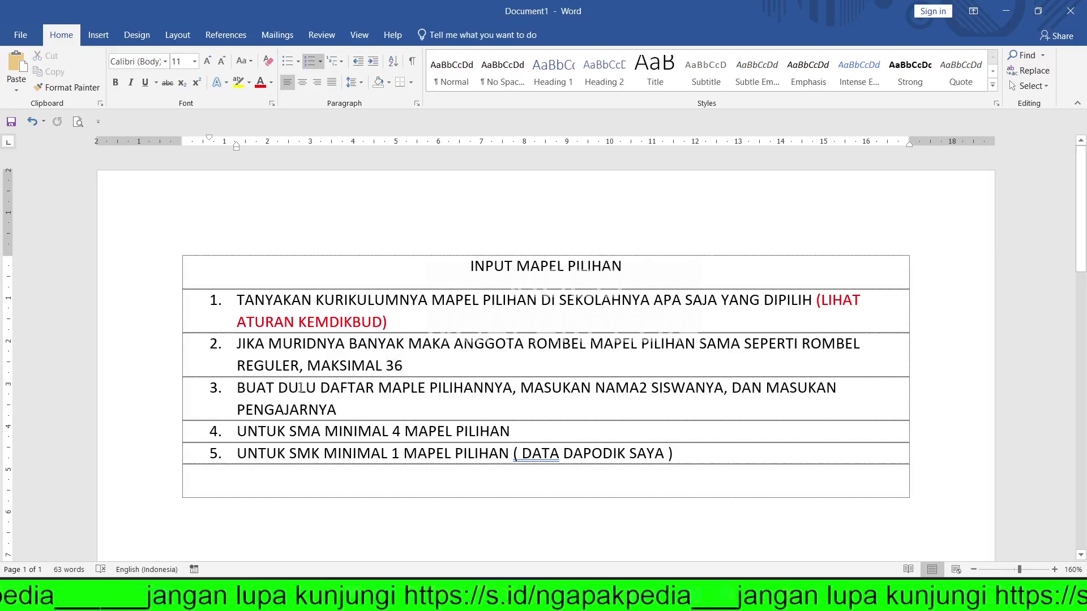
drag(237, 389, 623, 409)
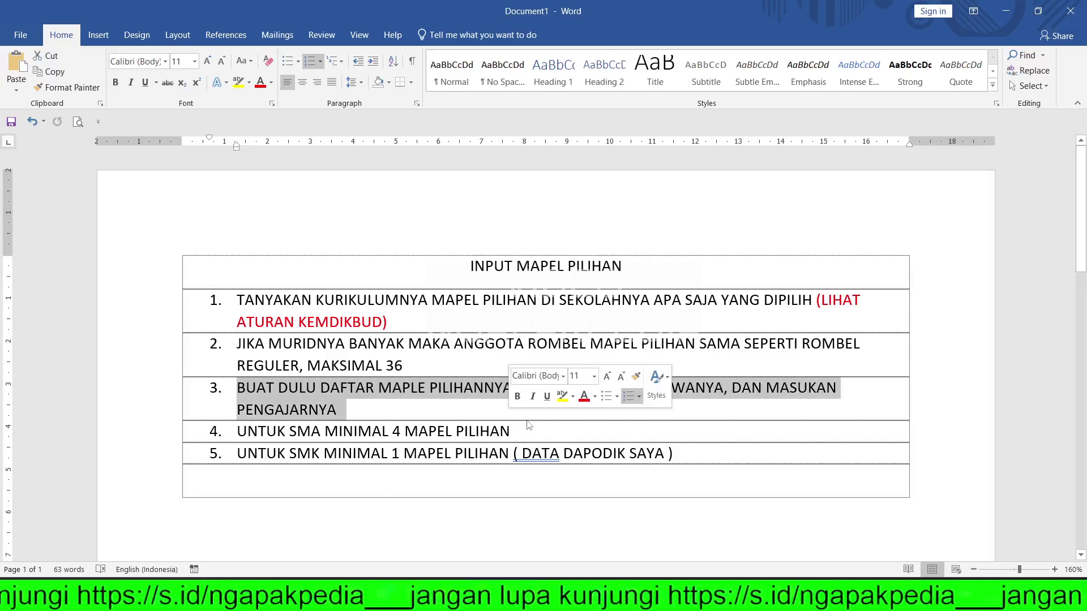
key(alt+Tab)
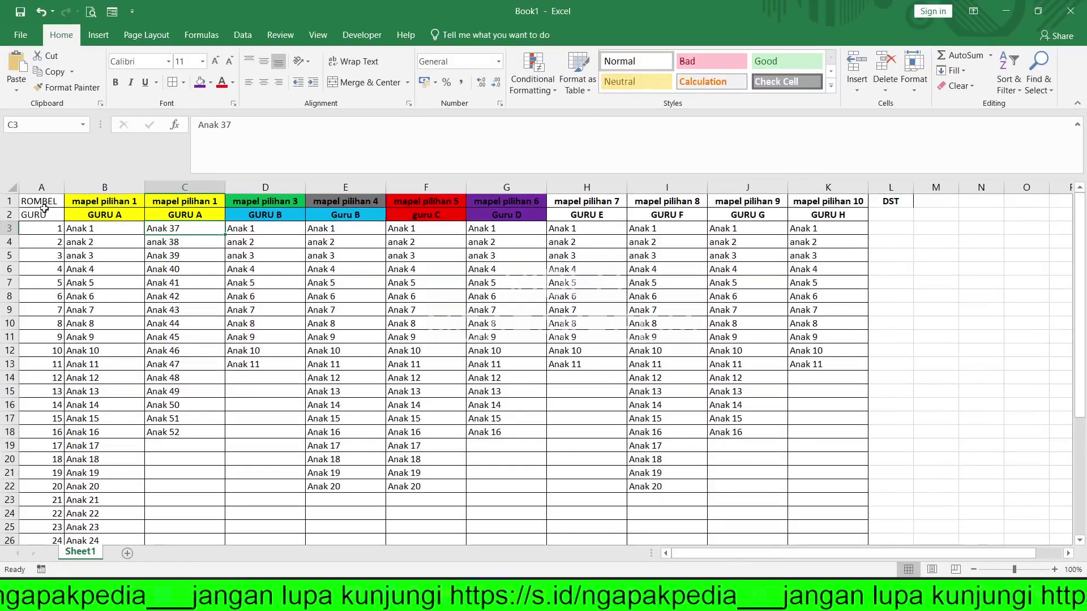
- Review the mapel pilihan headers in row 1 and the students listed under column C
click(11, 202)
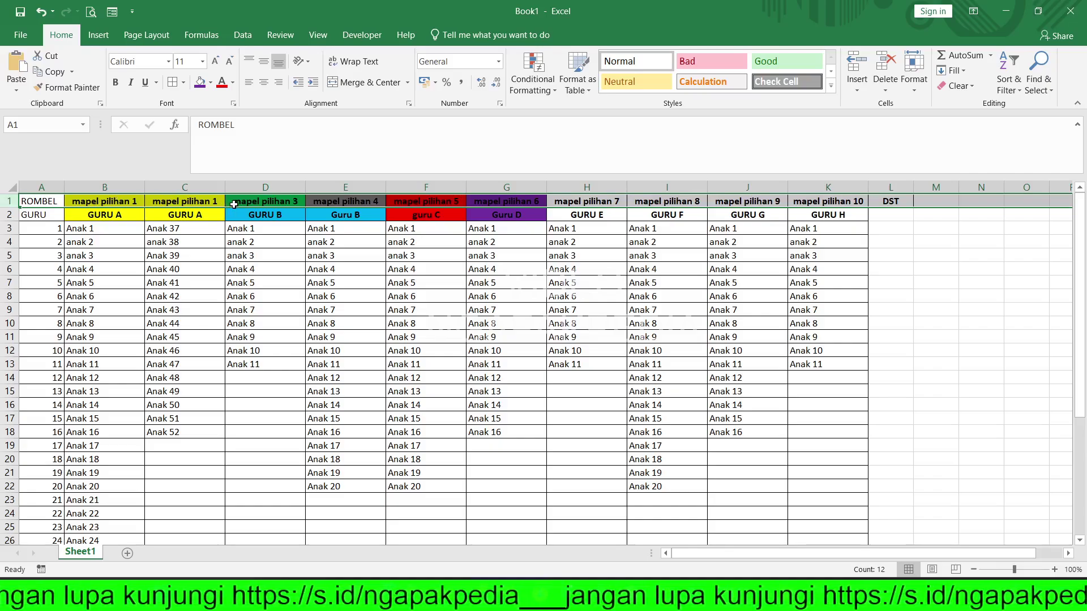
click(195, 202)
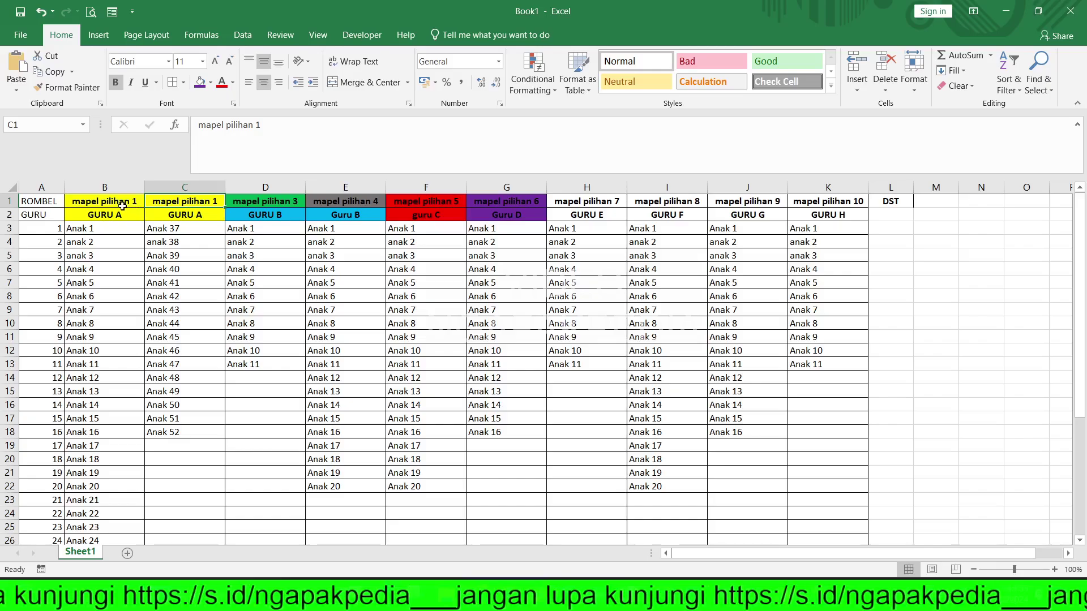
drag(170, 229, 173, 431)
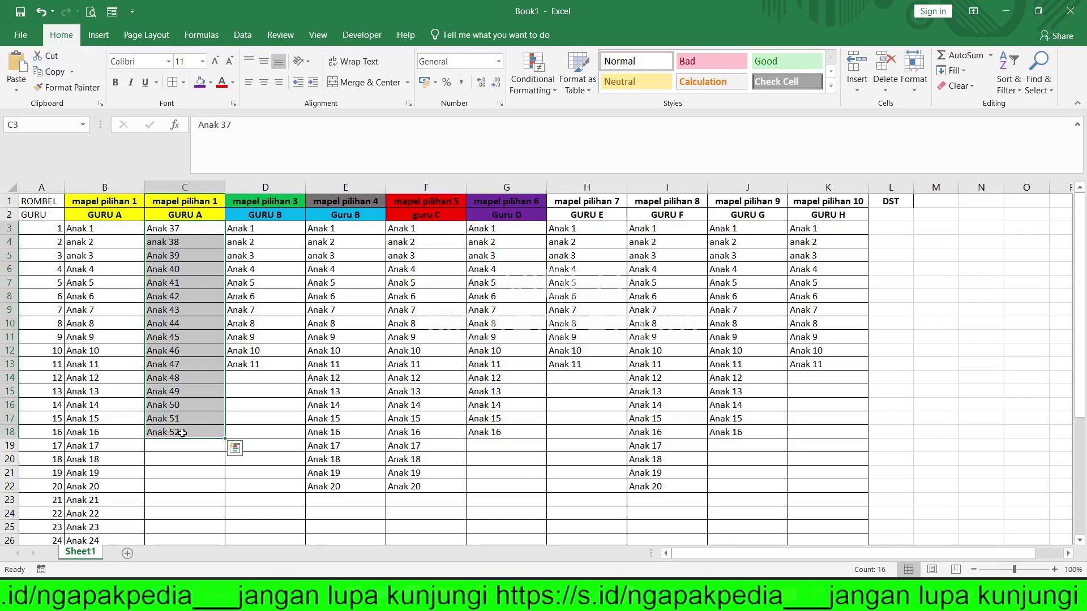
click(8, 201)
click(255, 201)
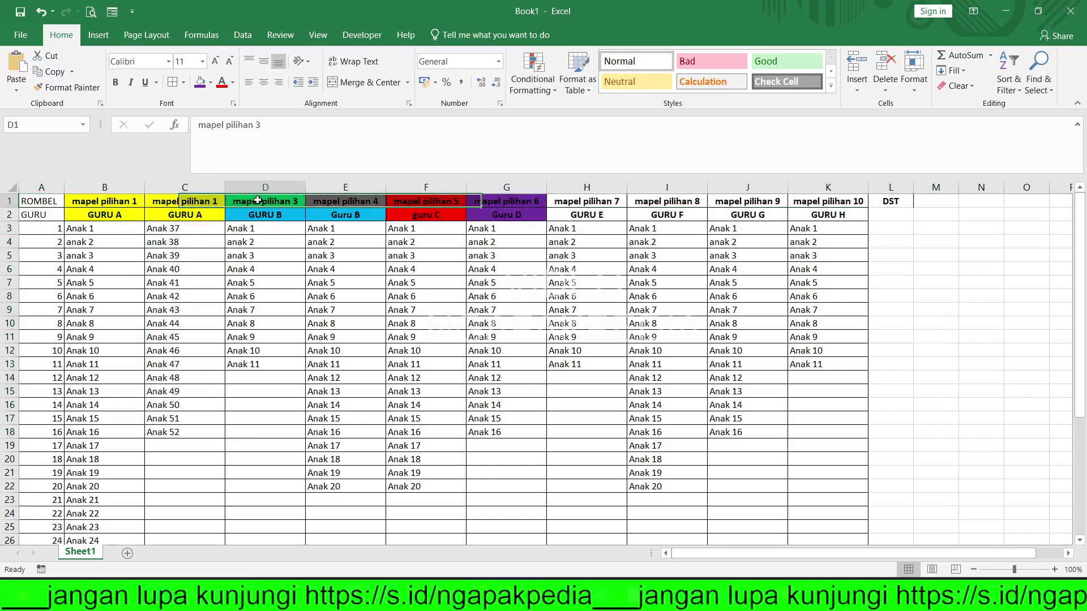
click(351, 200)
click(425, 202)
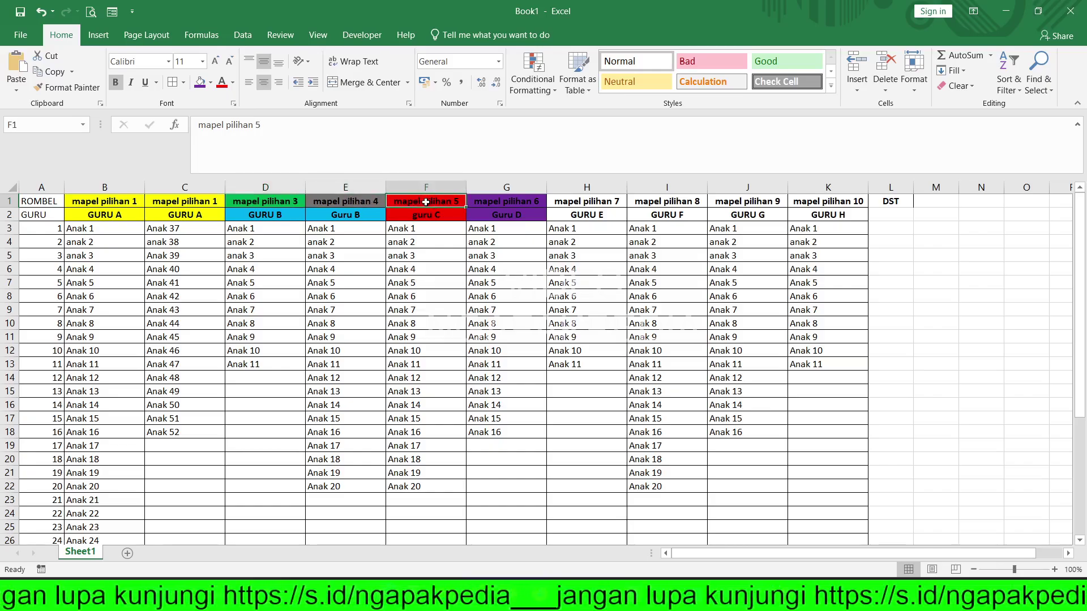
click(293, 201)
- Change D1 to 'mapel pilihan 2' and E1 to 'mapel pilihan 3', then fill the series through K1
click(292, 139)
key(BackSpace)
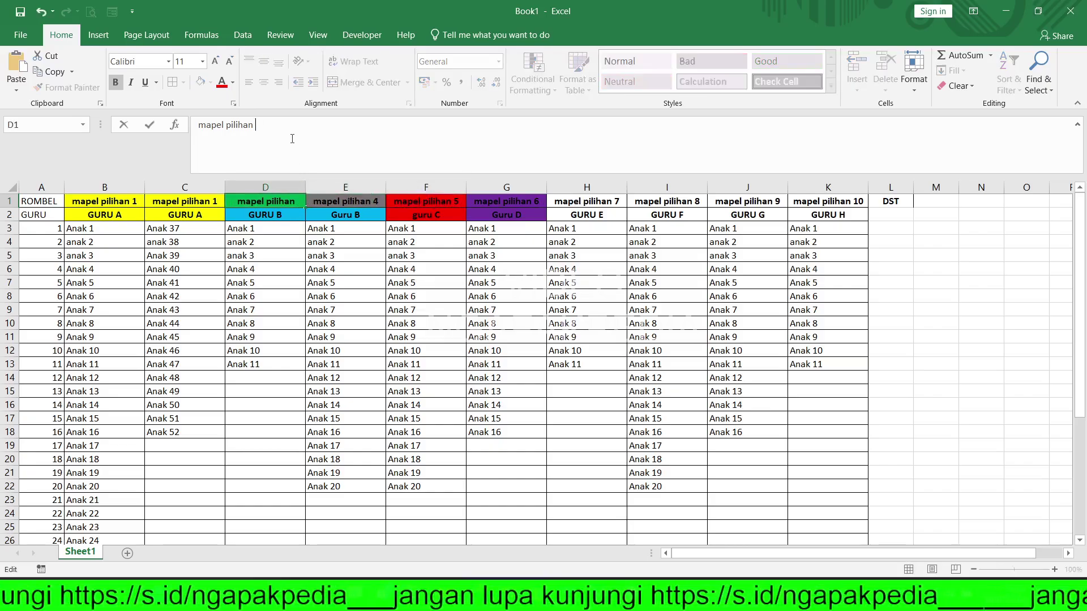
text(2)
key(Tab)
click(322, 136)
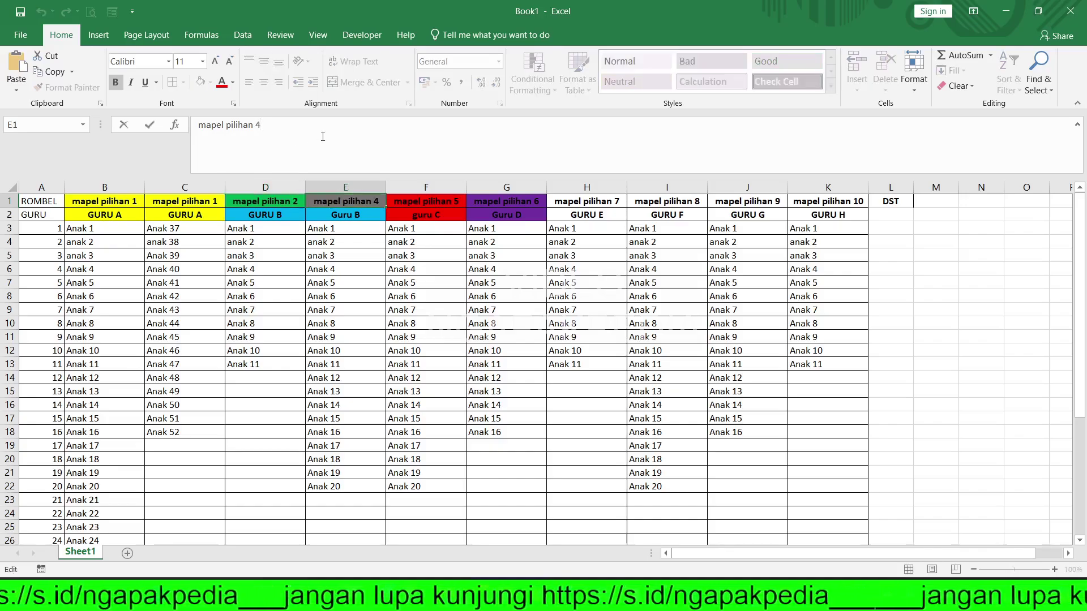
key(BackSpace)
text(3)
key(Tab)
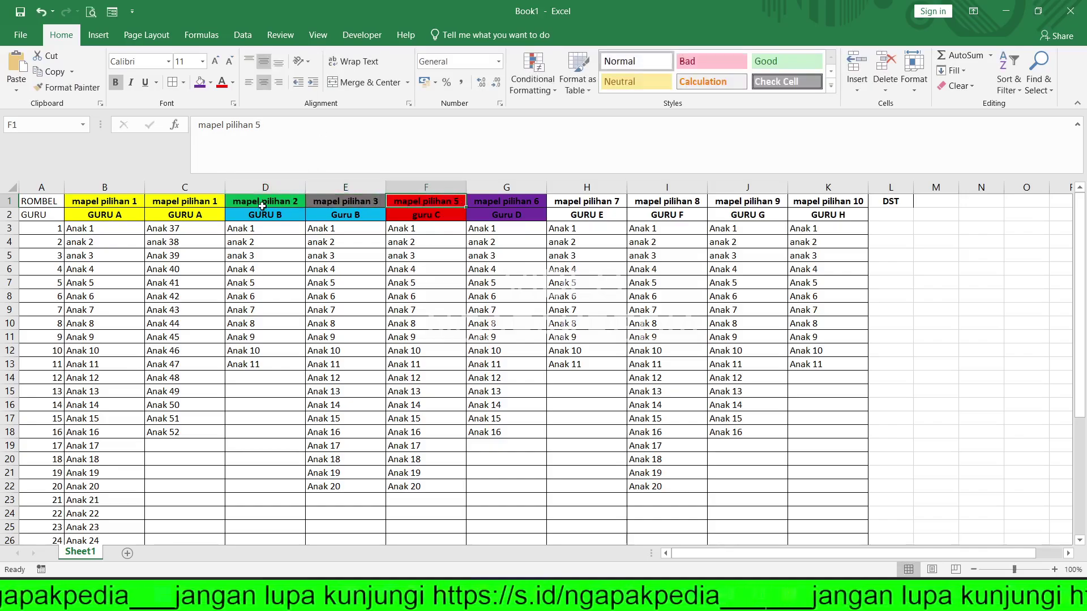
drag(262, 206, 869, 205)
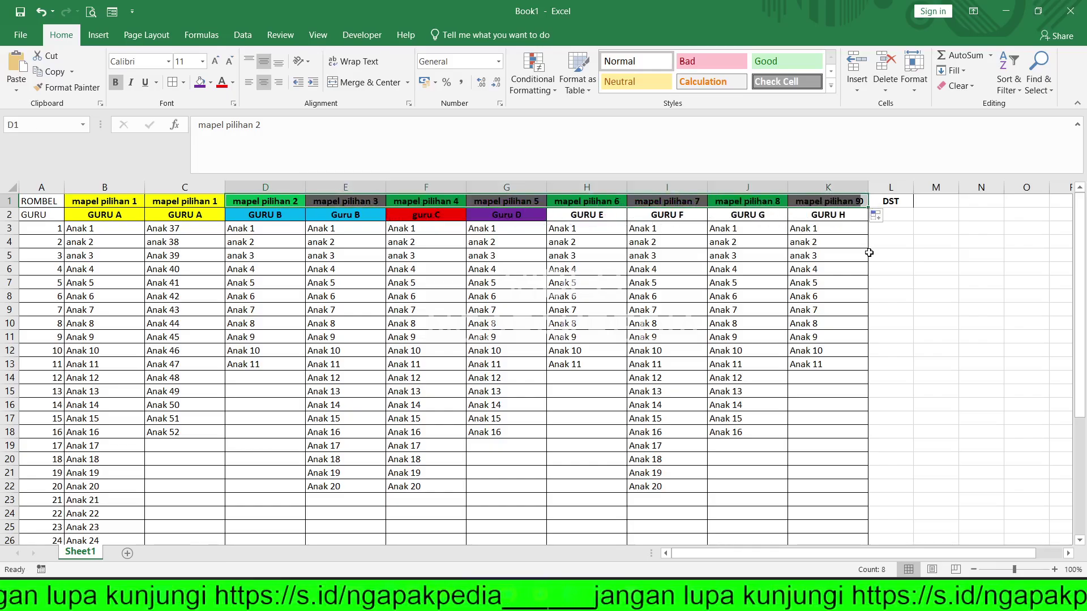
- Point out elective columns B–F and GURU A teaching both mapel pilihan 1 columns
click(903, 255)
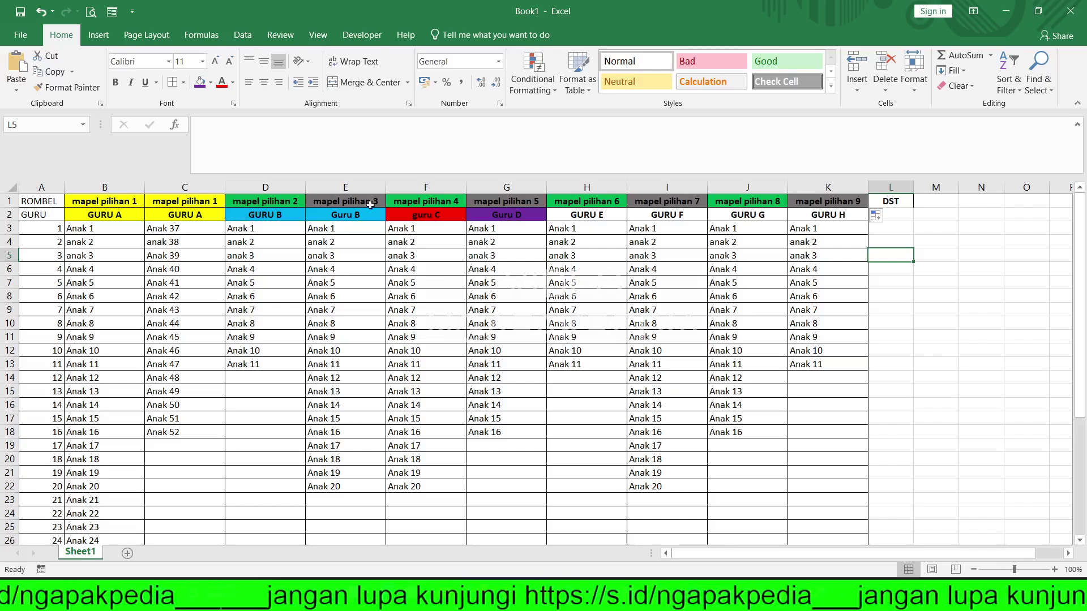
click(453, 191)
drag(443, 189, 105, 189)
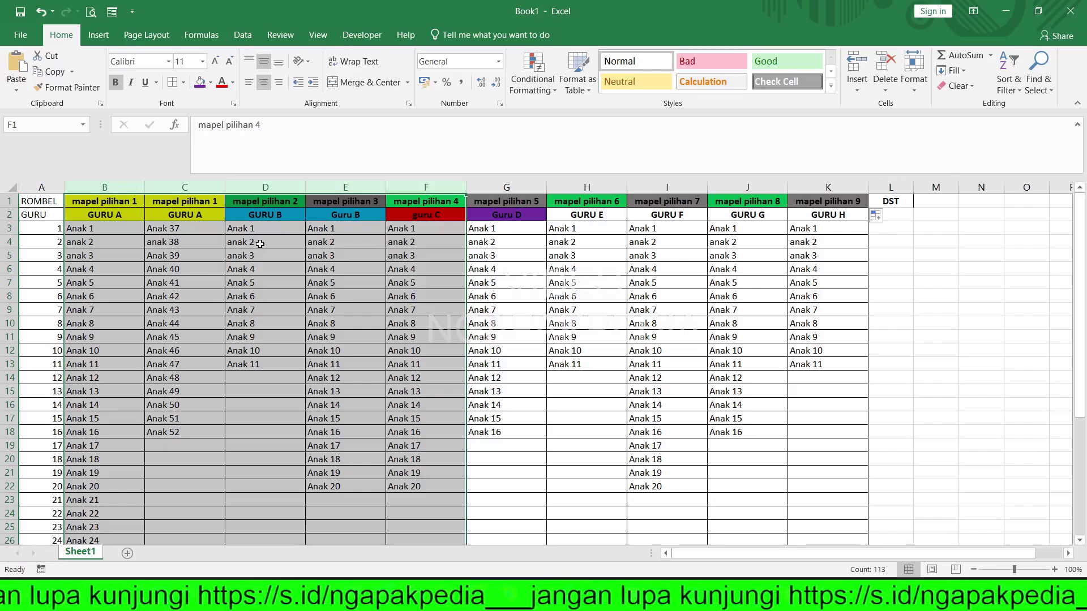
click(481, 229)
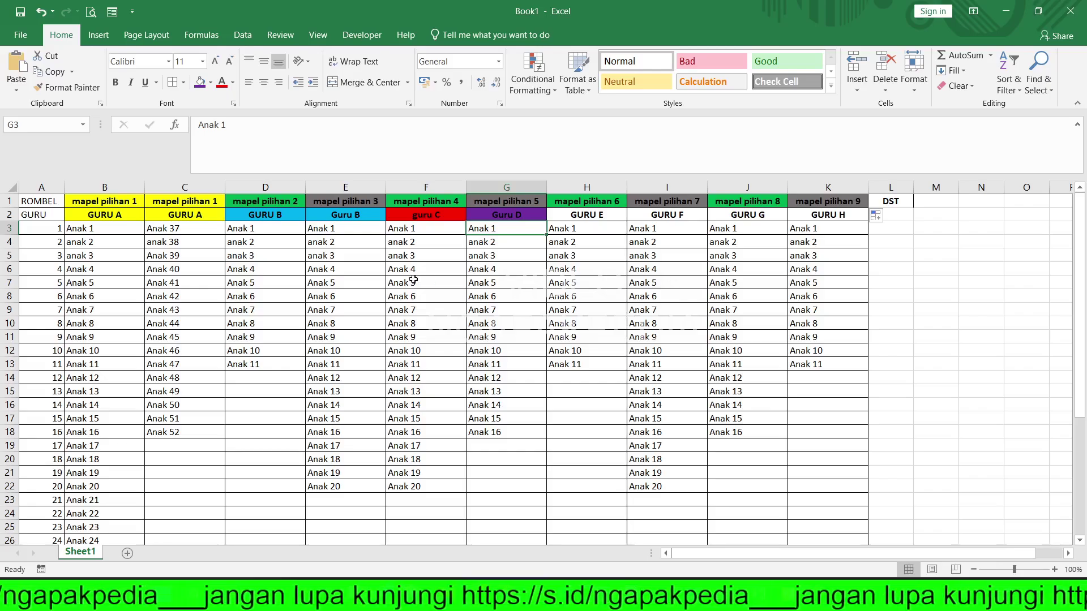
click(10, 215)
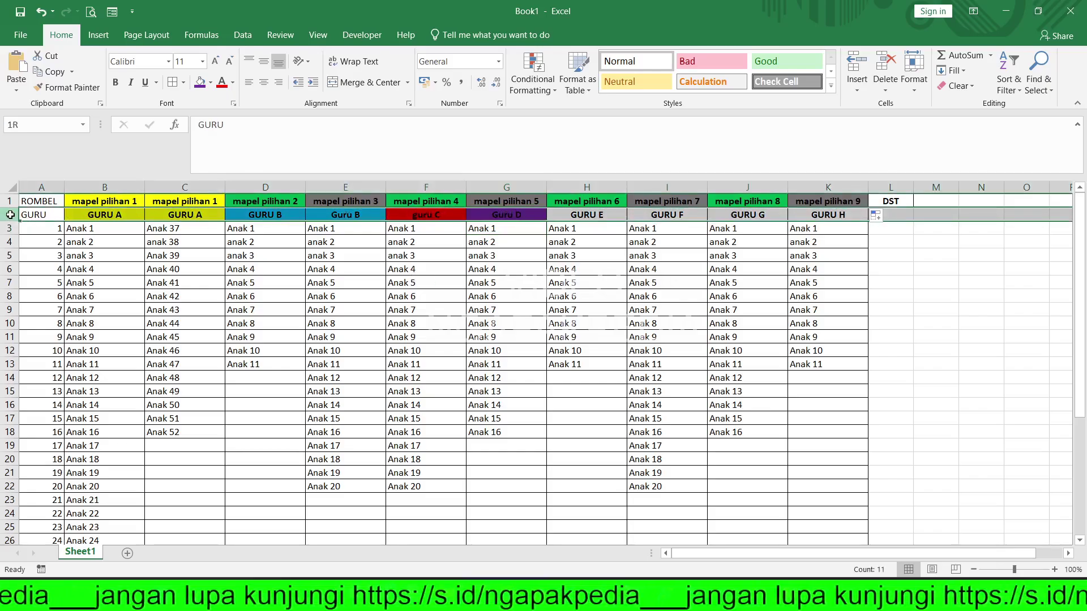
click(95, 217)
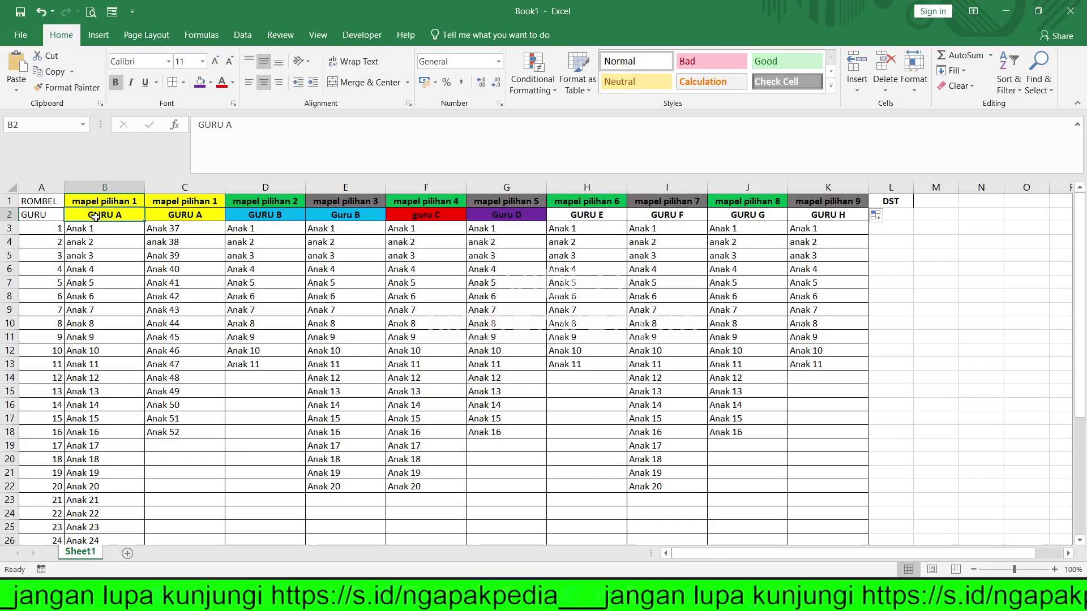
click(186, 221)
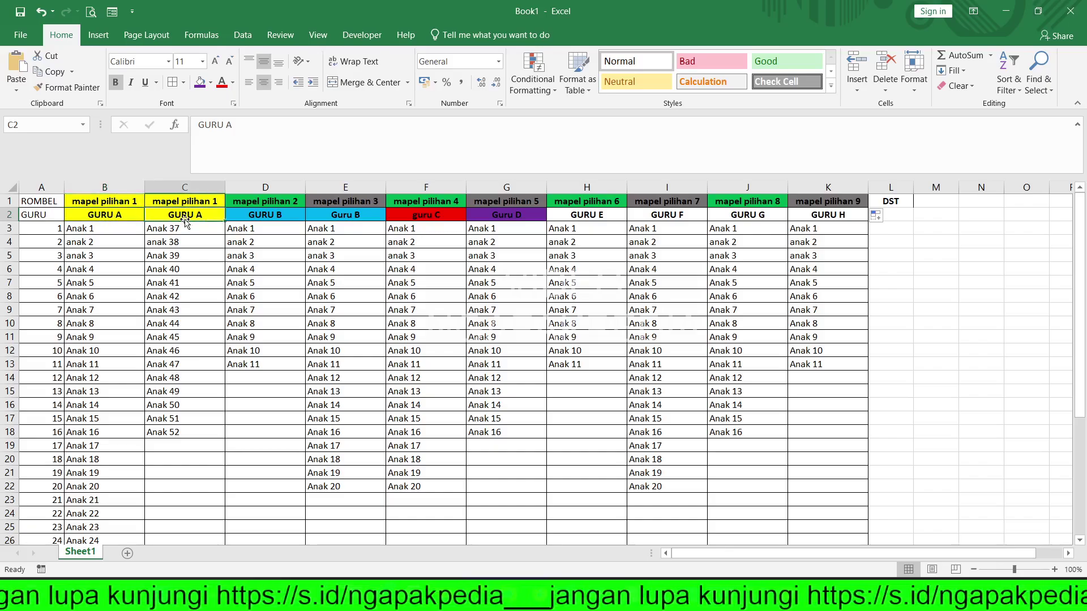
click(133, 203)
click(182, 199)
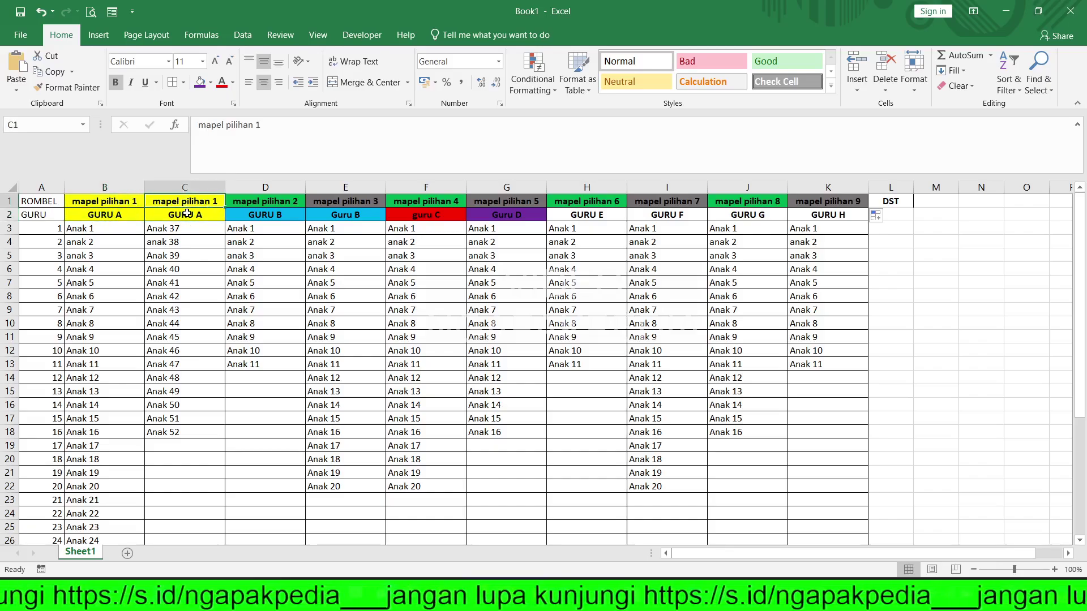
click(103, 214)
click(180, 217)
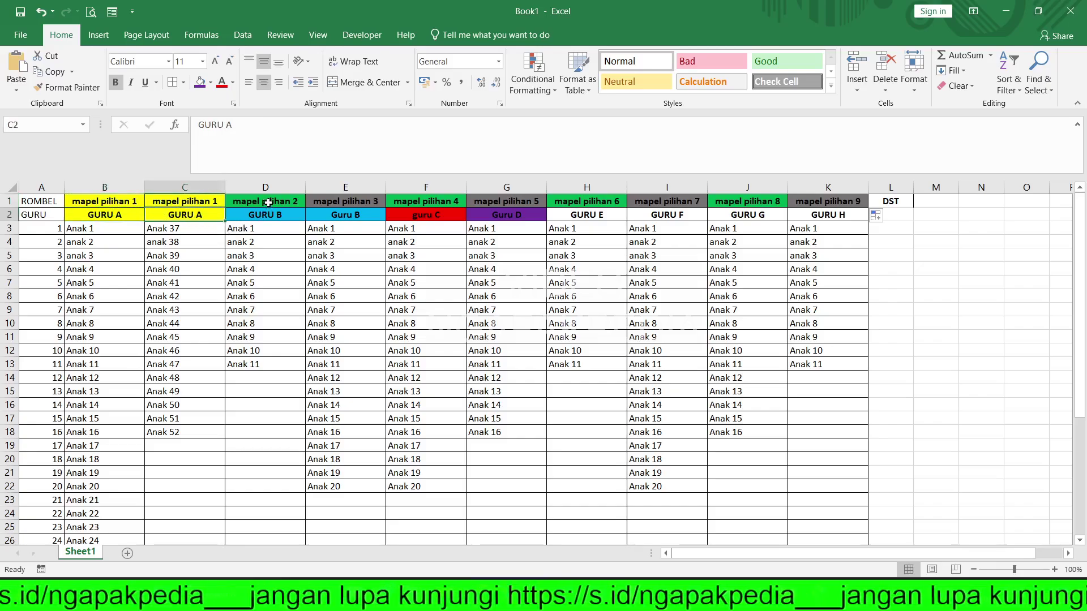
- Point out Guru B for mapel pilihan 2 and 3, guru C for mapel pilihan 4, then minimize Excel
drag(268, 202, 341, 217)
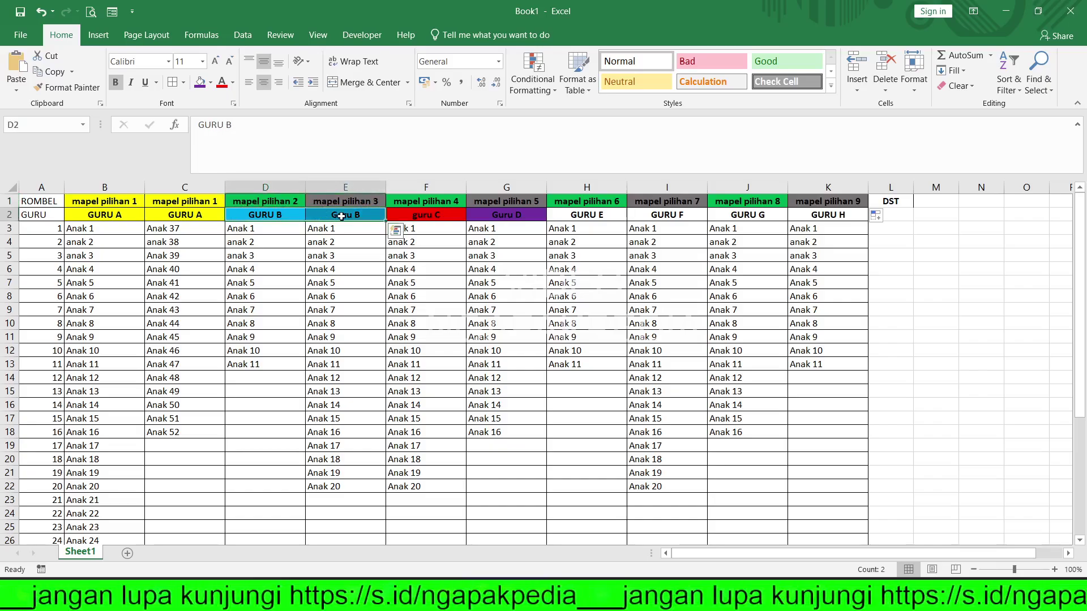
click(277, 203)
click(323, 205)
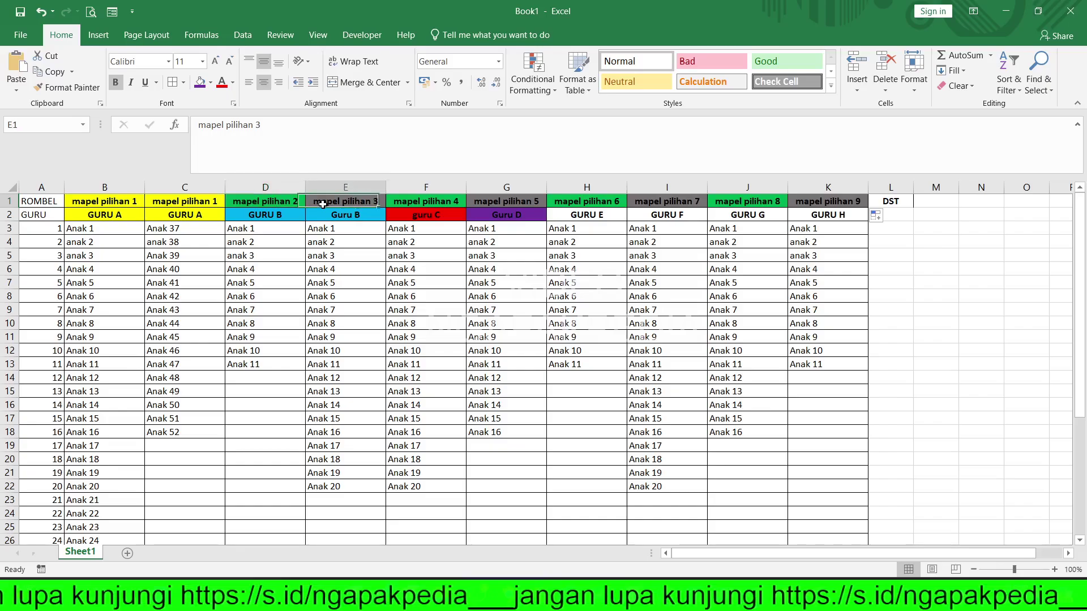
drag(290, 216, 331, 216)
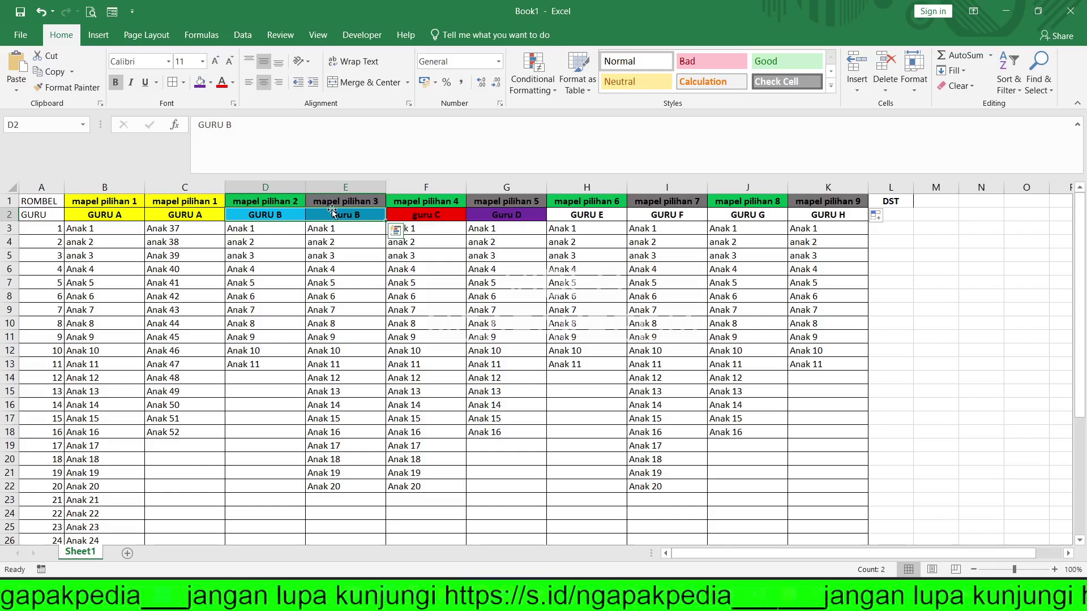
click(428, 207)
click(432, 215)
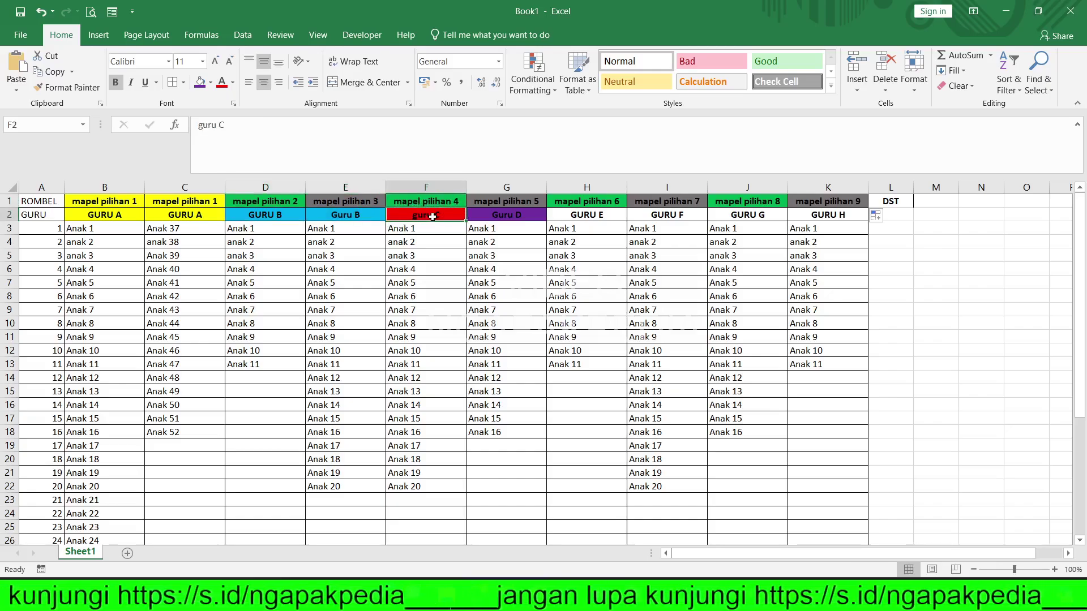
click(1005, 10)
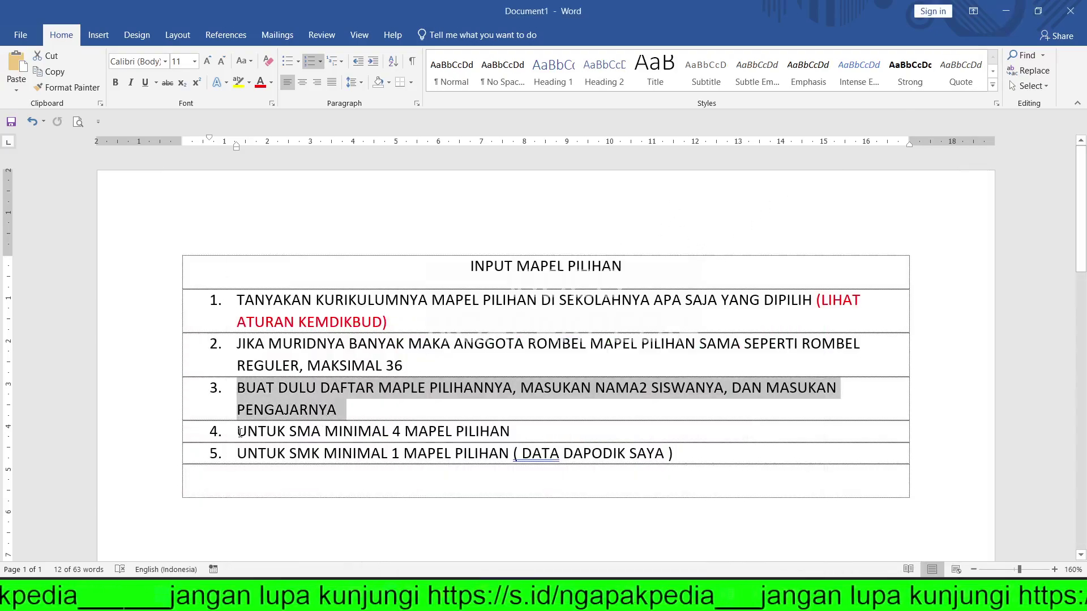
- Highlight the SMA minimum-4 and SMK minimum-1 elective rules, then minimize Word
drag(240, 433, 515, 433)
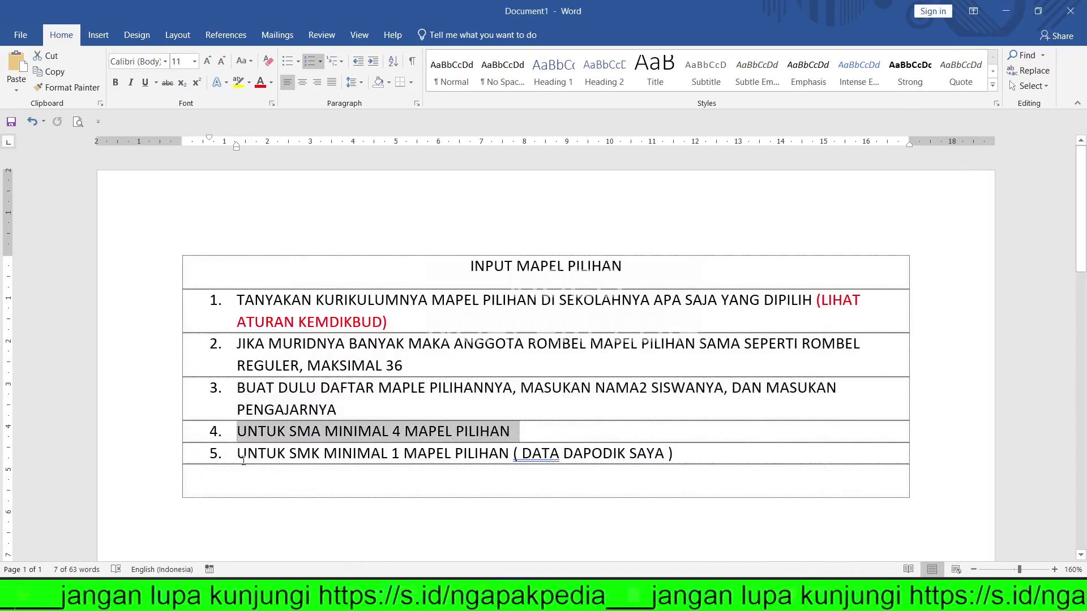
drag(241, 456, 697, 463)
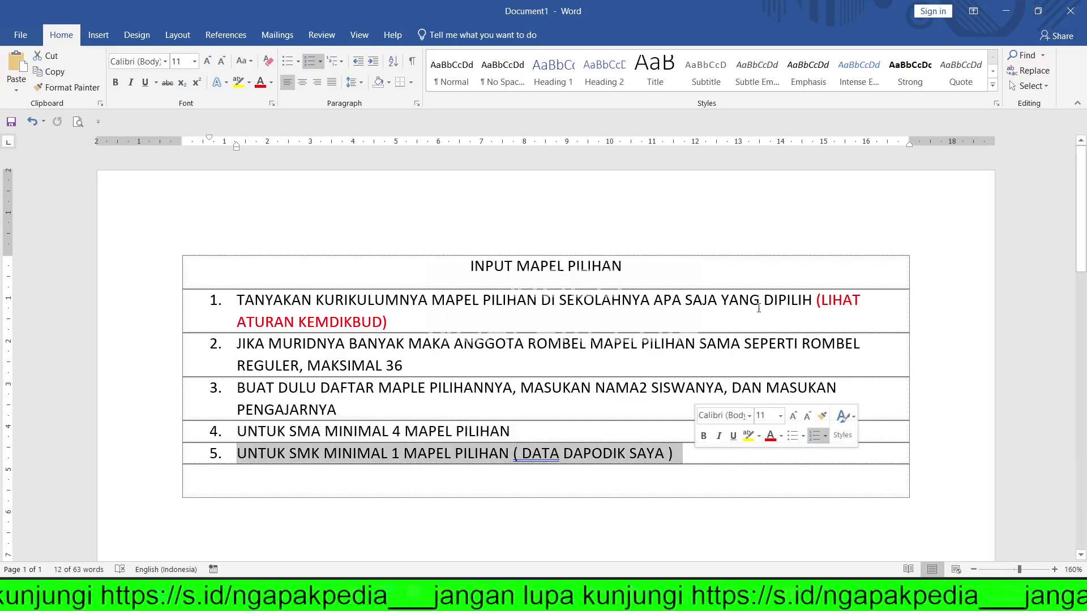
click(1011, 11)
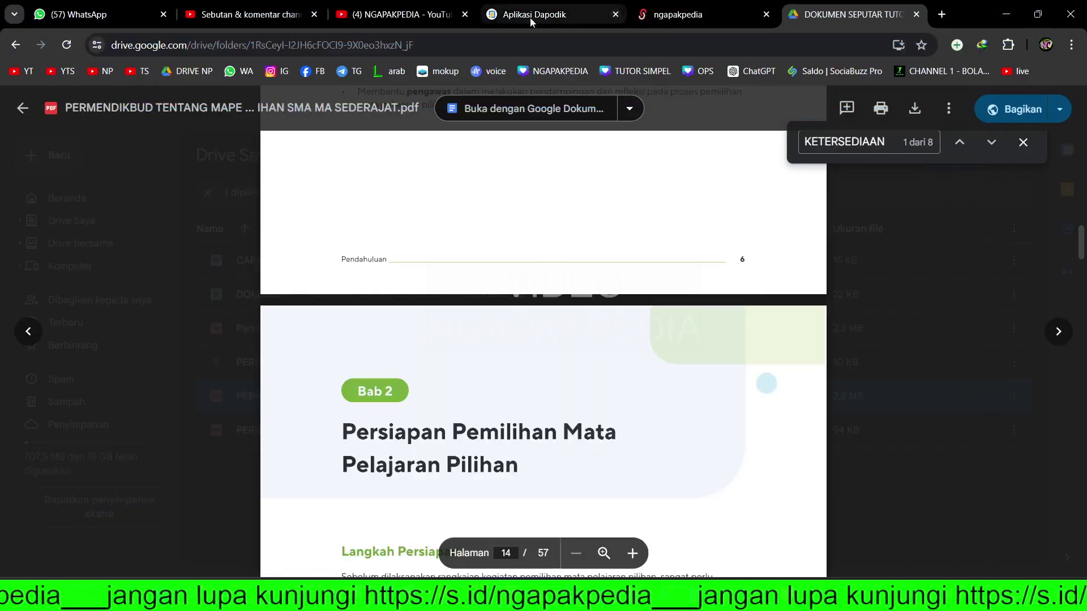
- Run Validasi Lokal, review the 70 invalid Rombongan Belajar & Jadwal entries, then return to Beranda
click(534, 14)
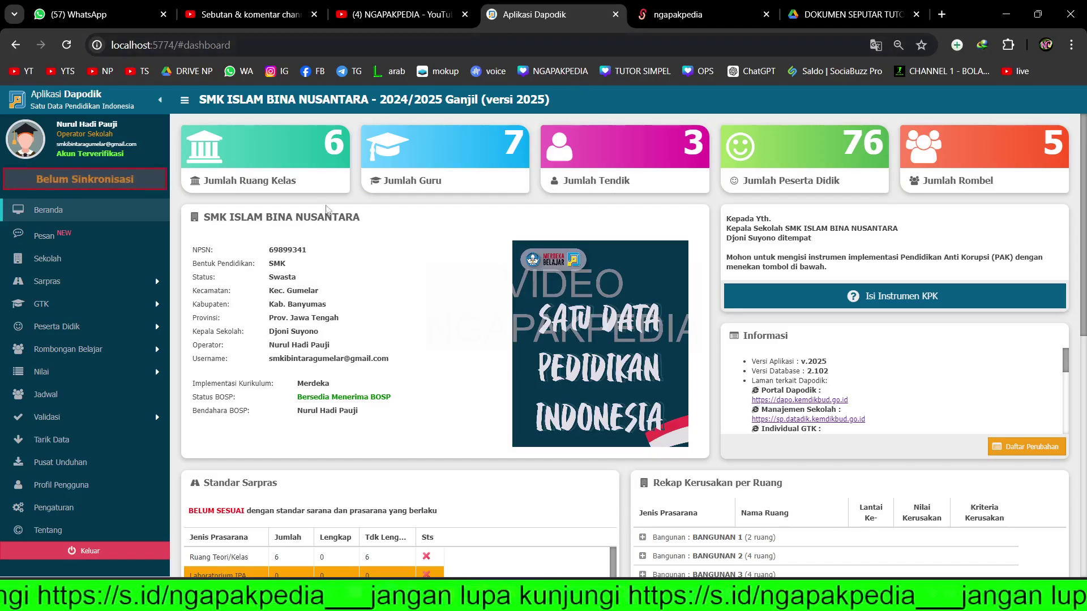
click(93, 419)
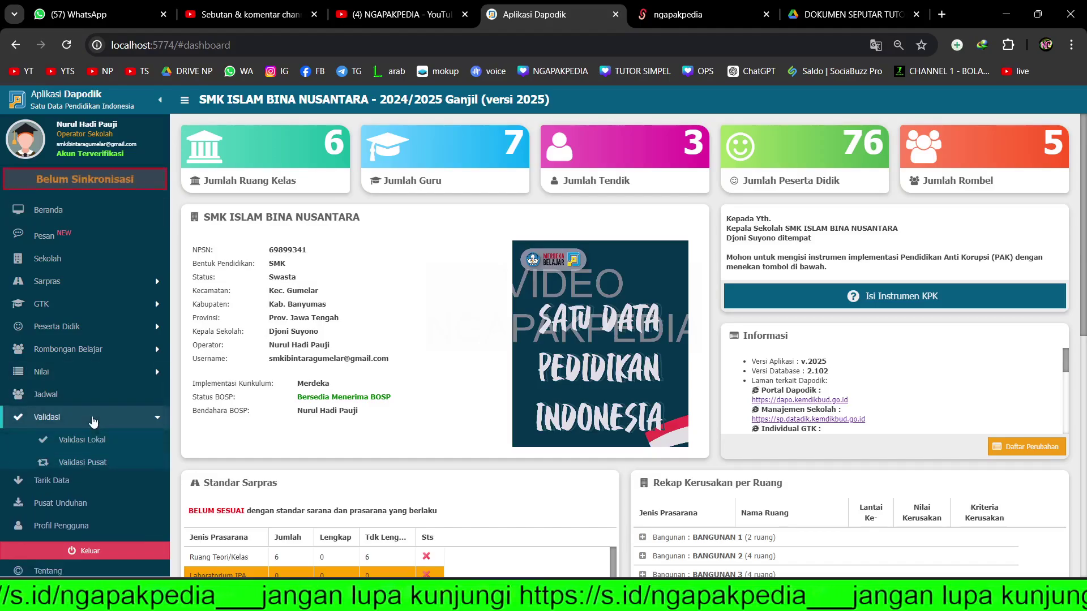
click(134, 446)
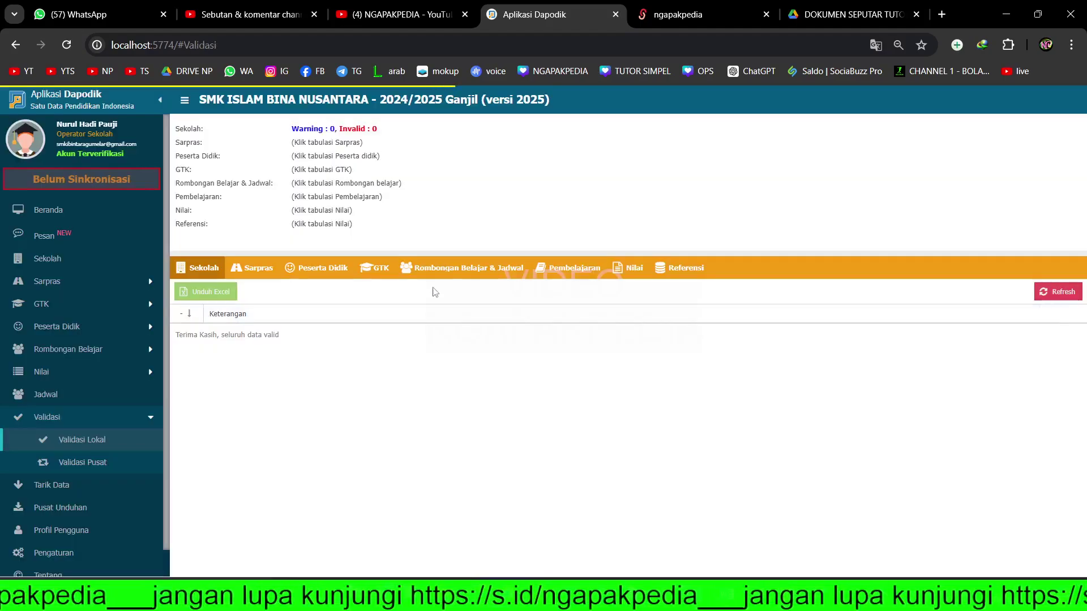
click(460, 270)
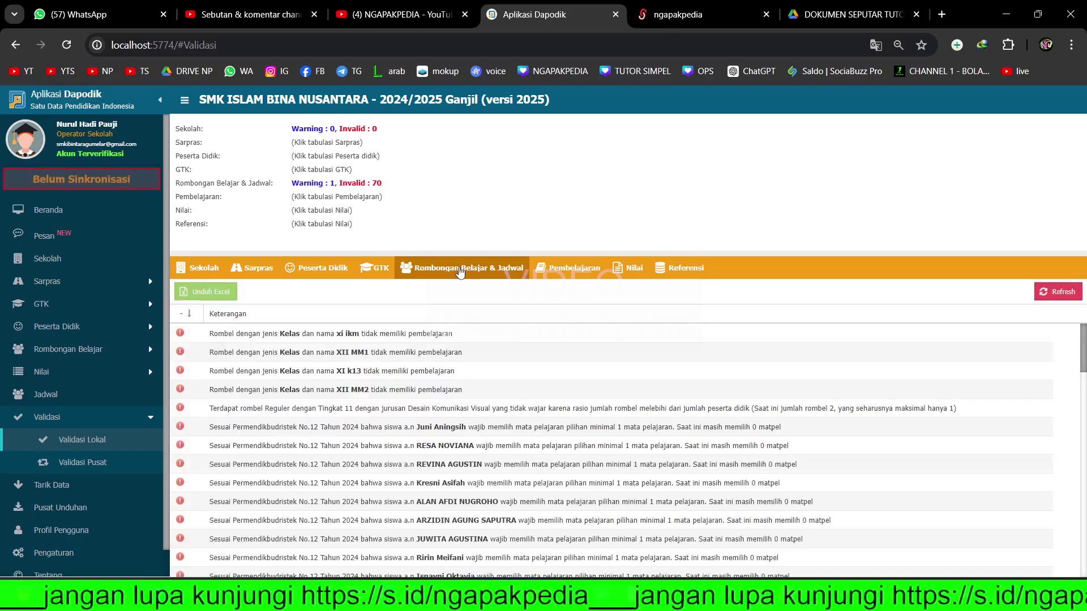
click(228, 434)
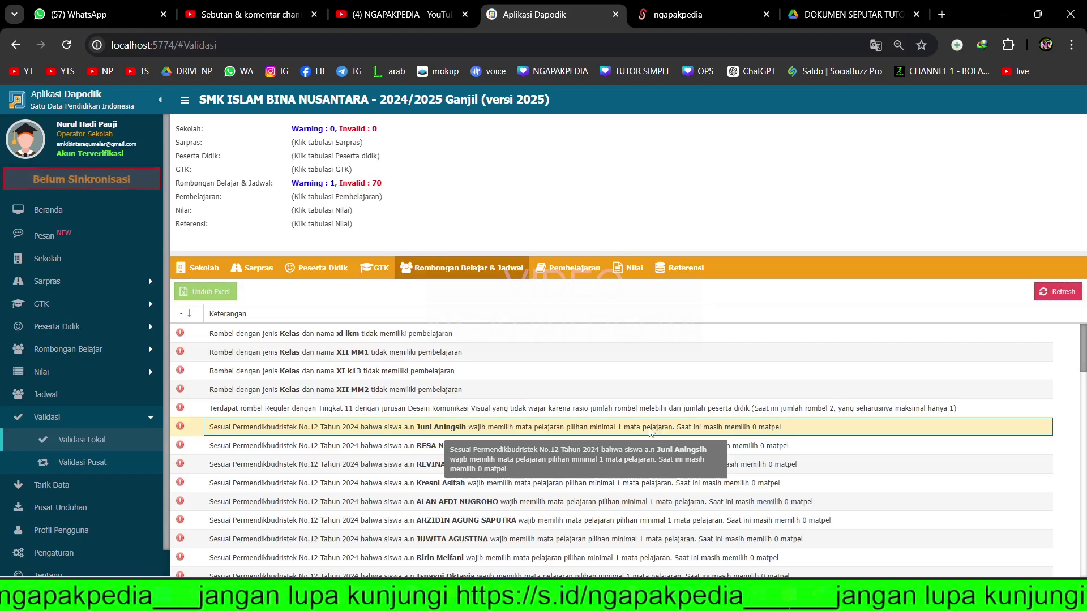
click(71, 219)
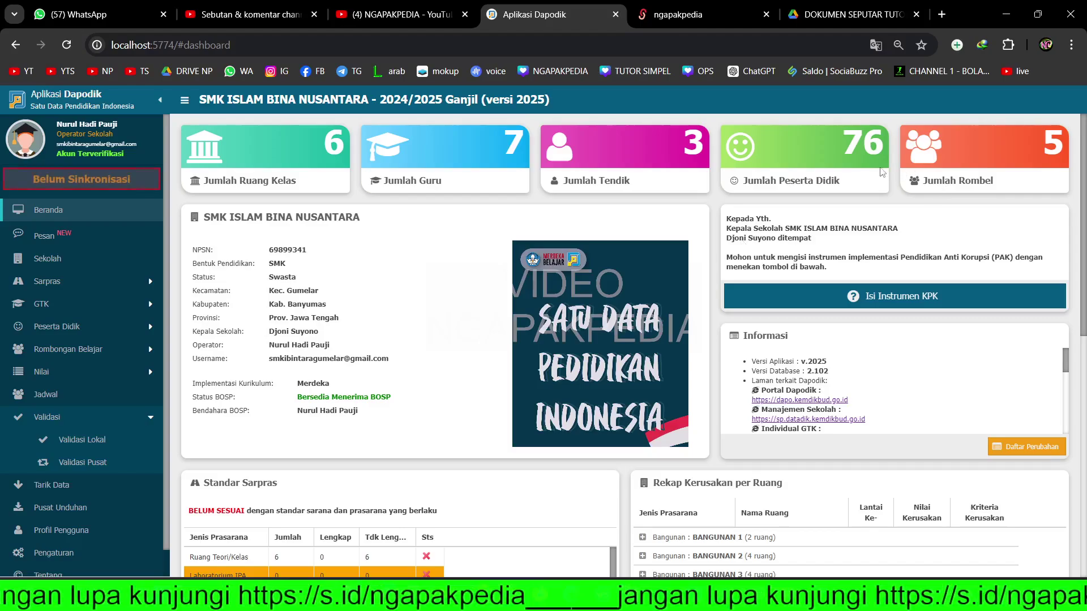
drag(848, 139, 884, 167)
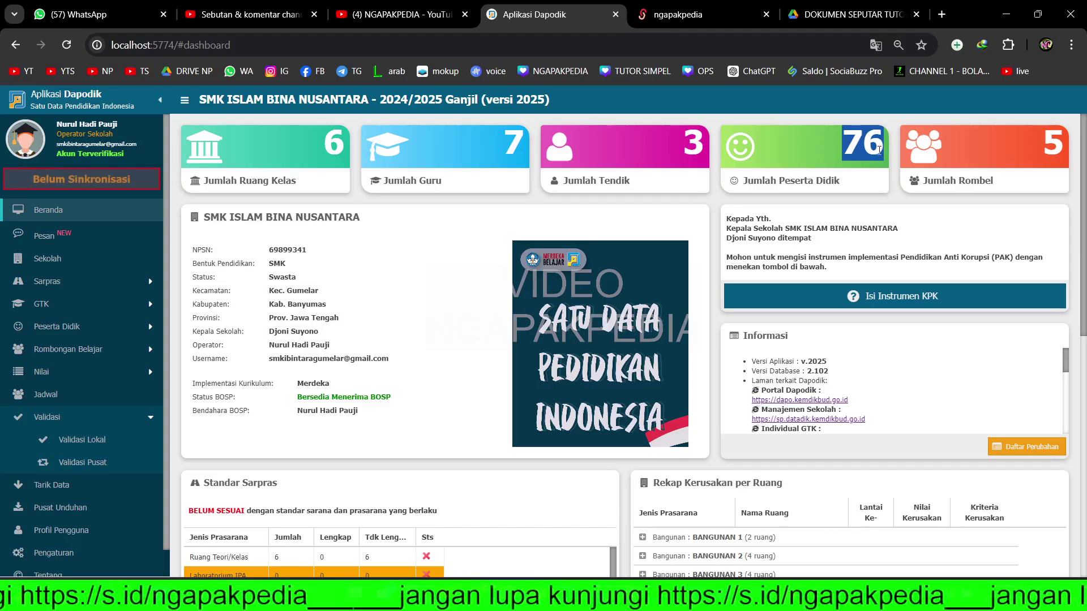
double_click(855, 144)
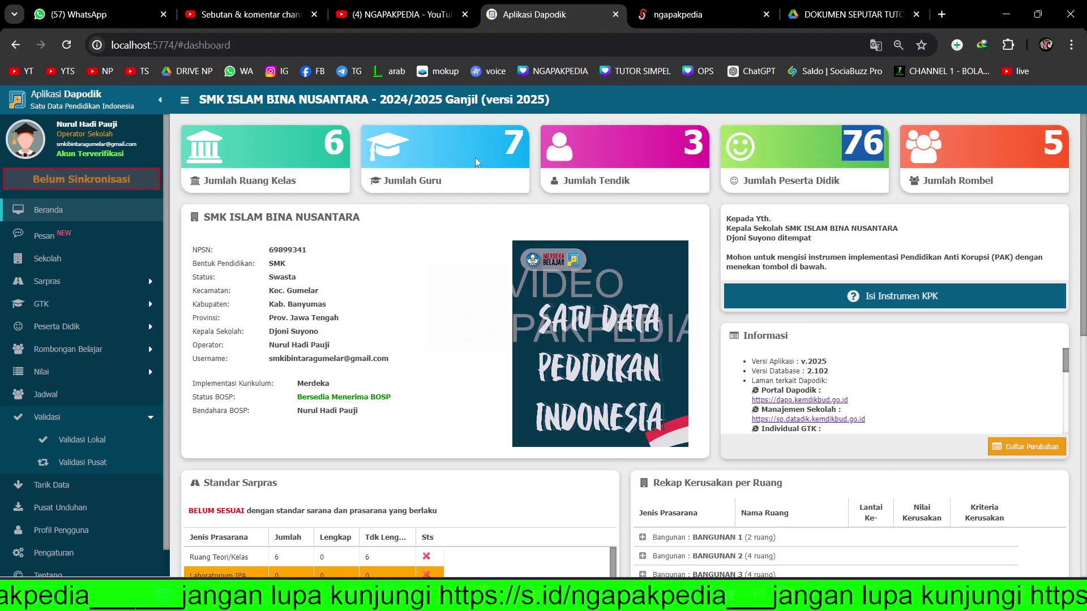
drag(501, 146, 520, 147)
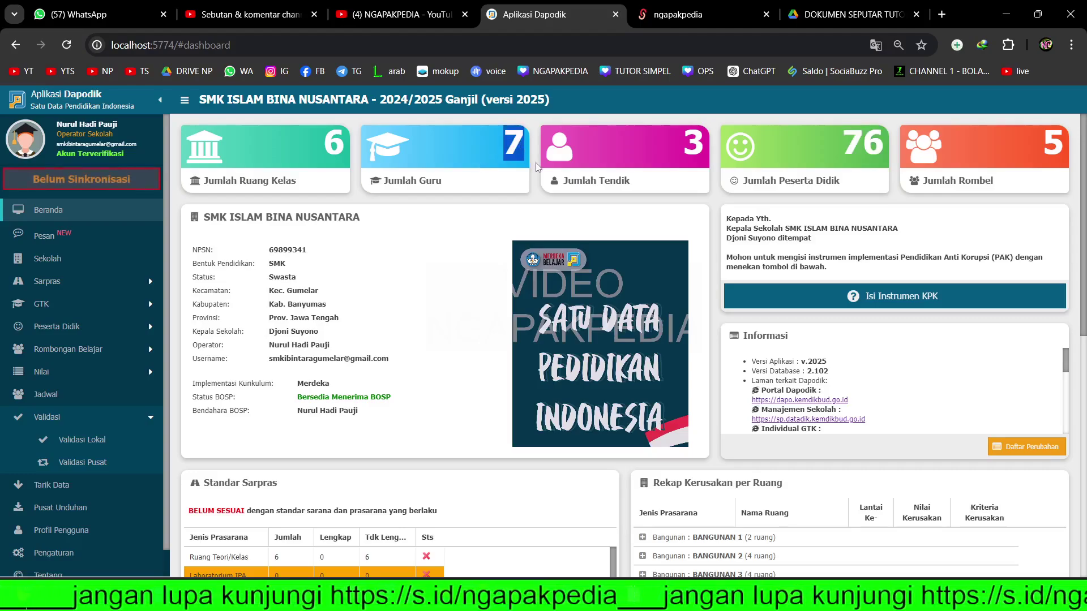
click(522, 145)
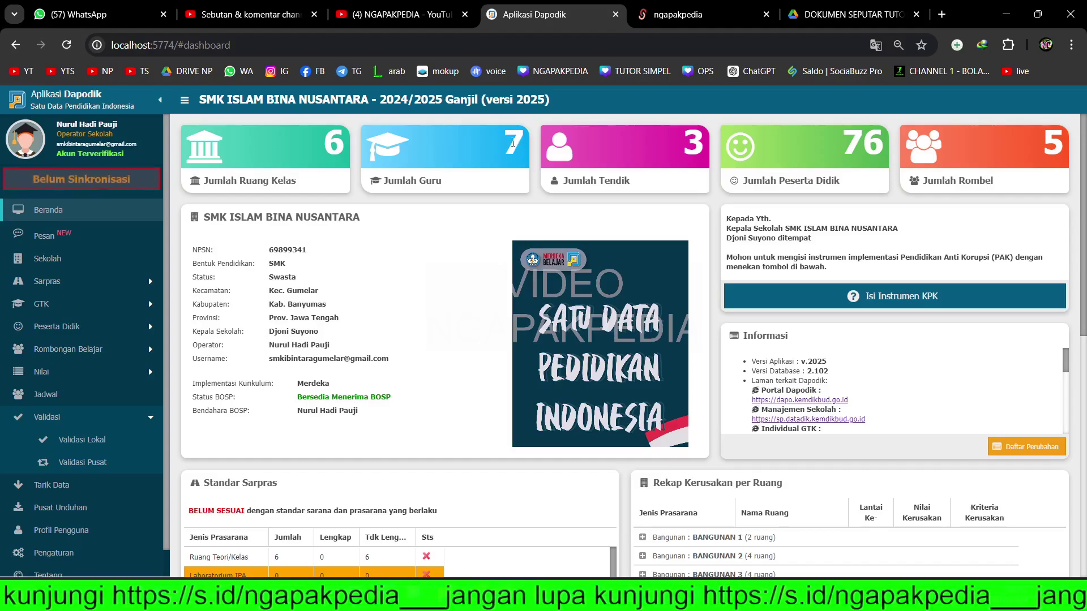
double_click(512, 143)
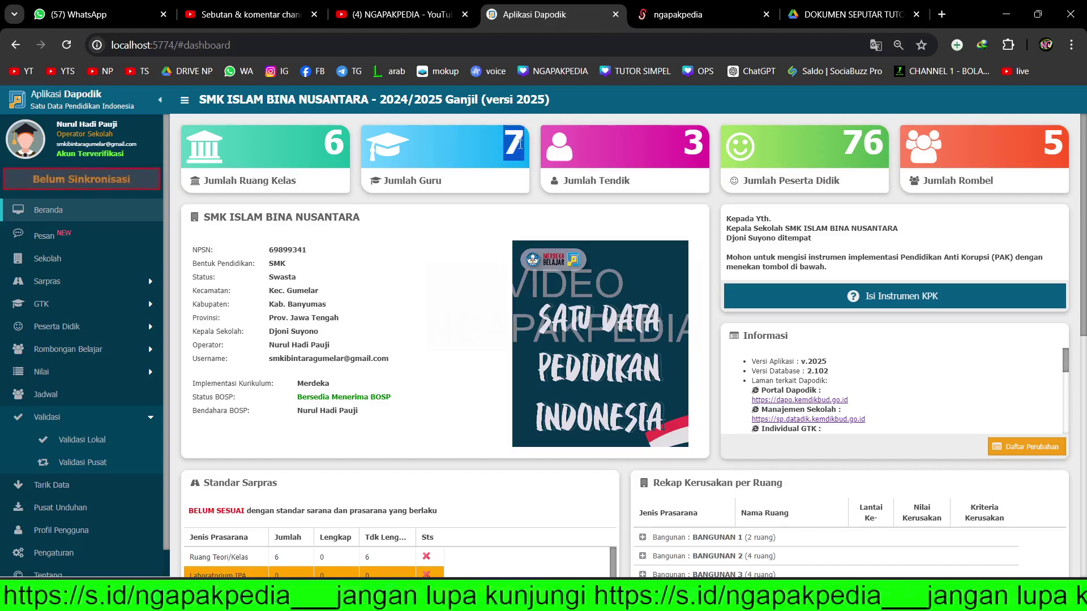
click(511, 146)
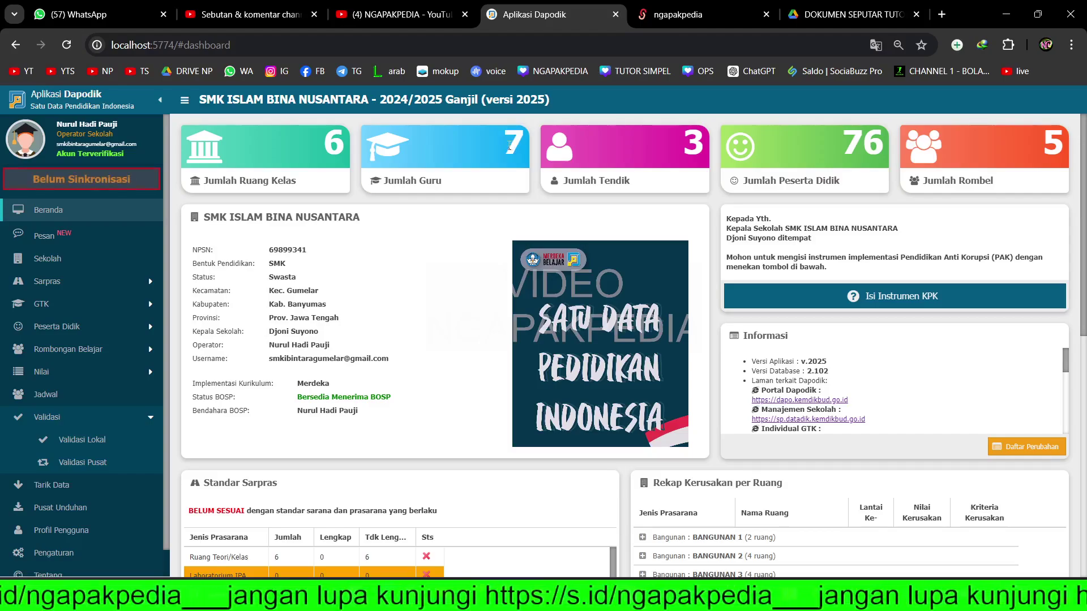
double_click(513, 147)
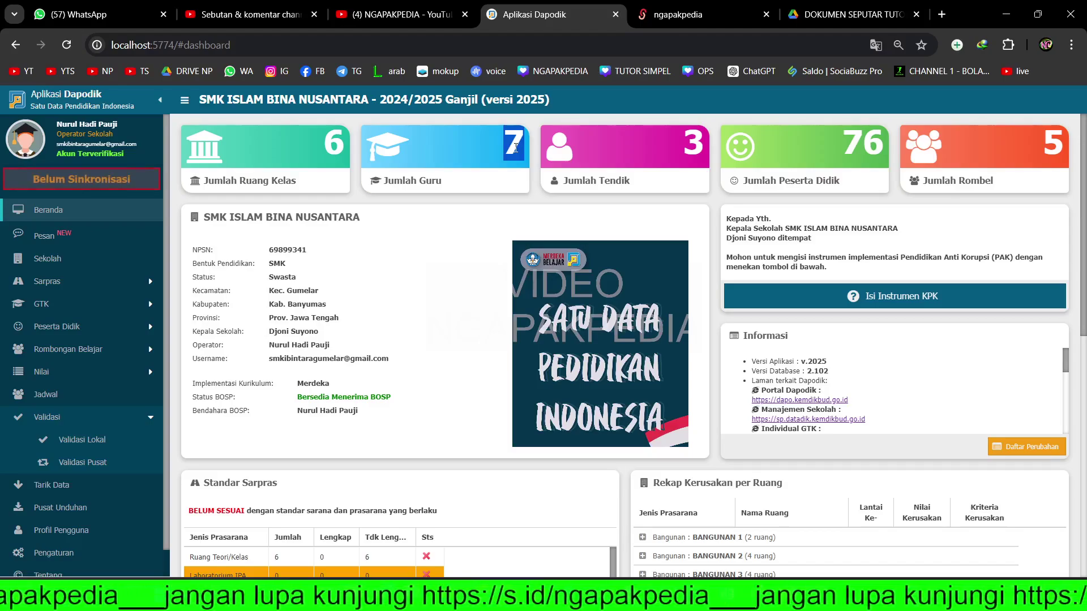
click(813, 16)
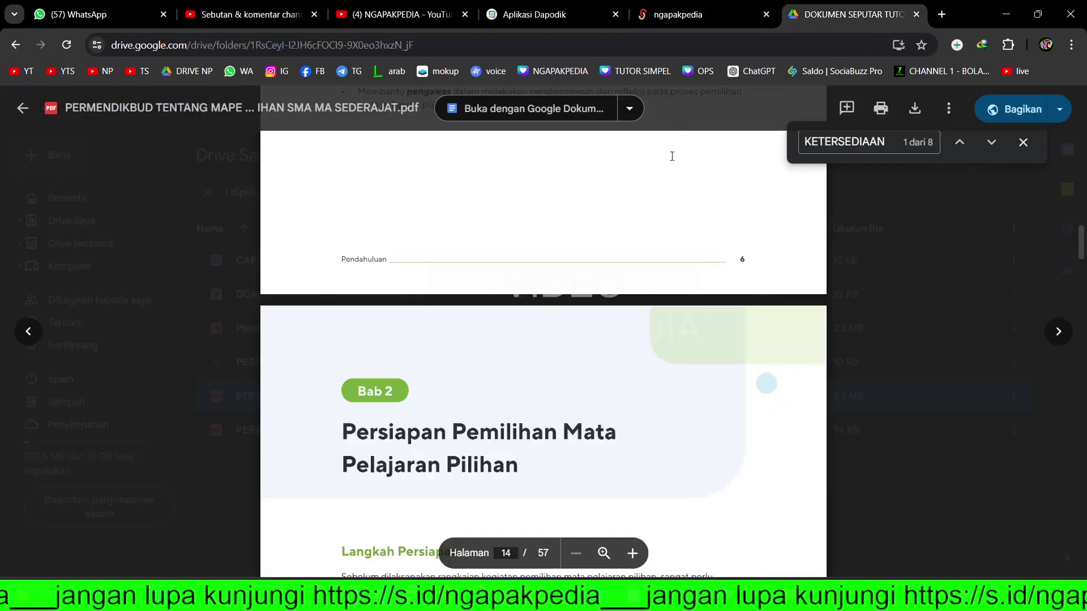
click(545, 19)
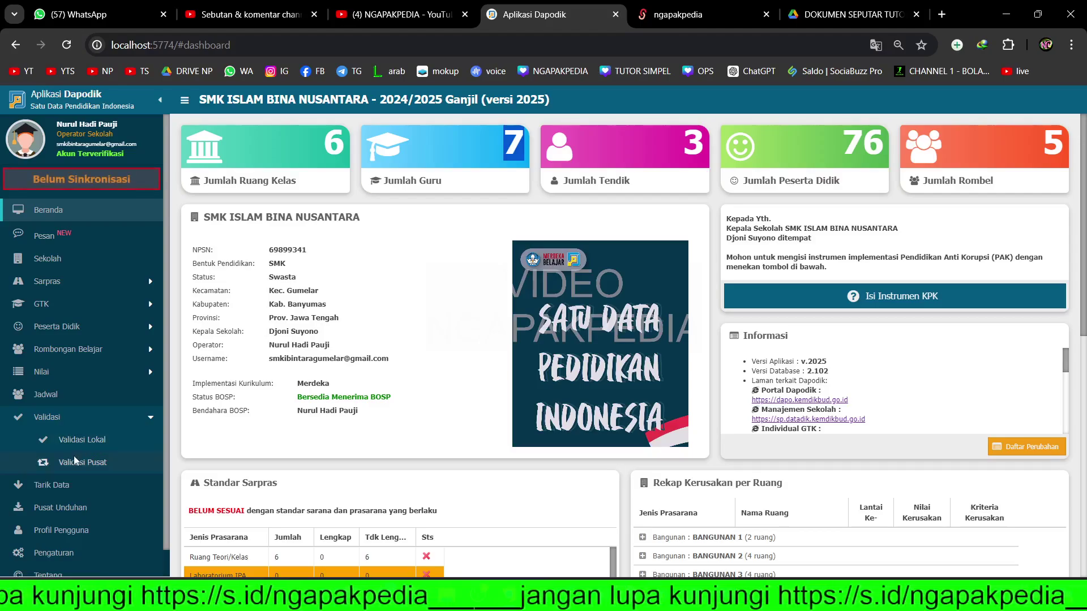
- On the Matpel Pilihan page, add a Kelas 11 Desain Komunikasi Visual row with the Merdeka curriculum
click(90, 349)
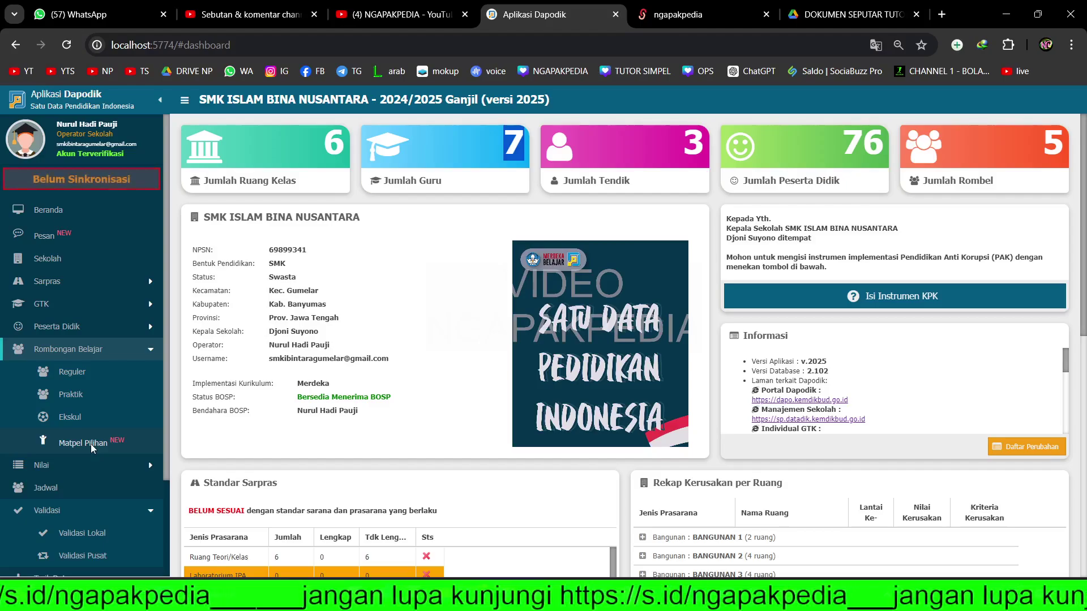
click(90, 444)
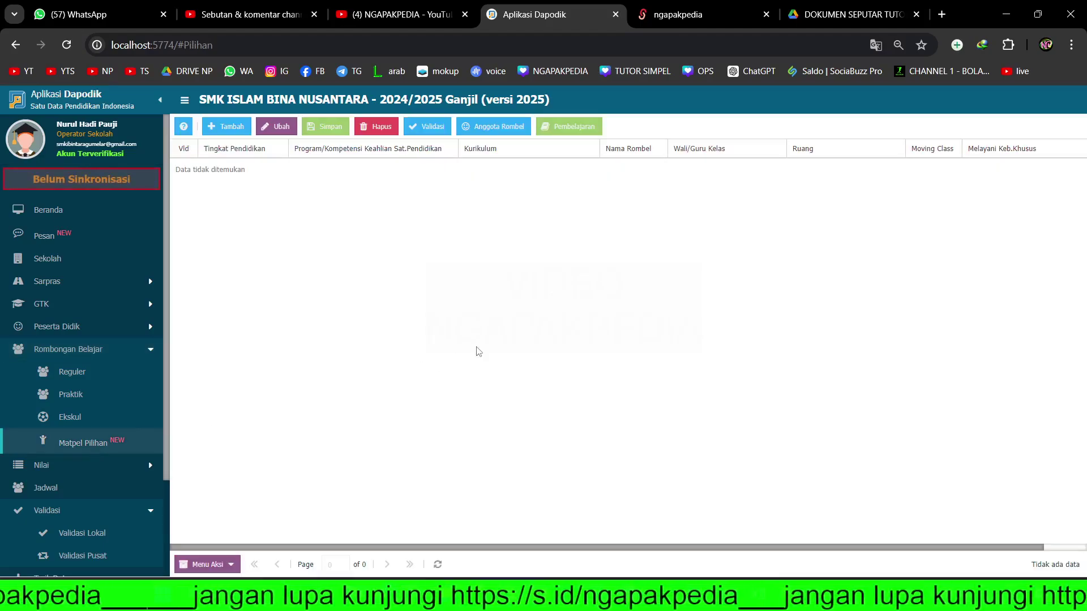
click(226, 126)
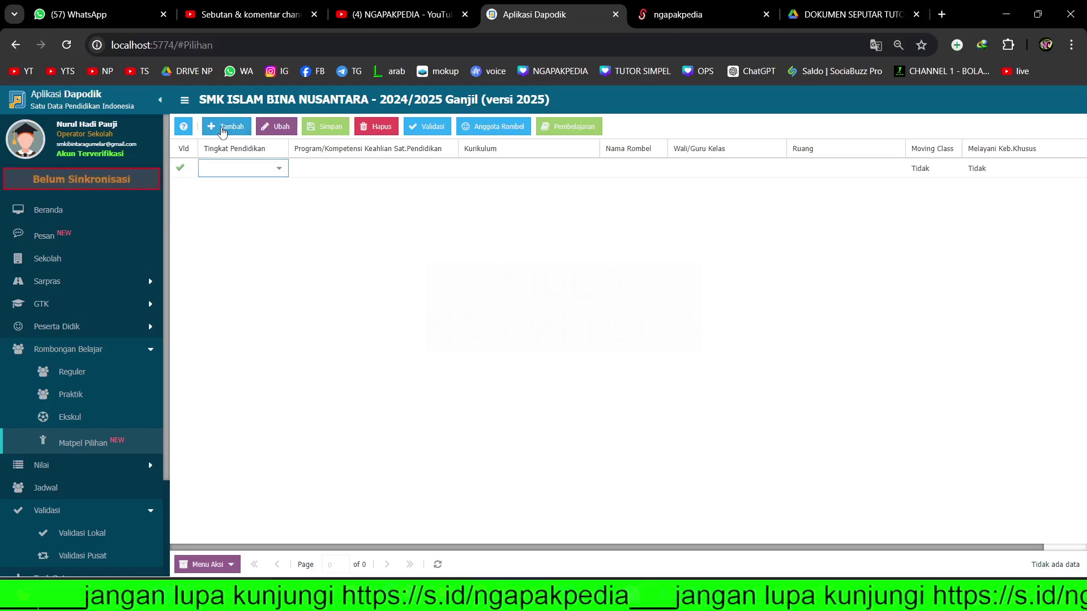
click(279, 168)
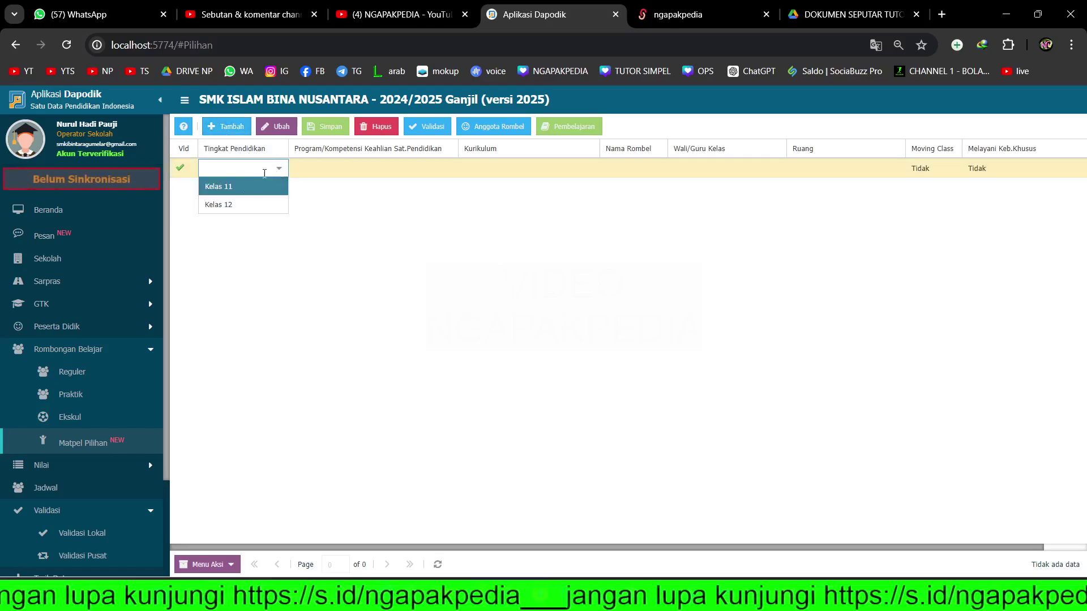
click(232, 190)
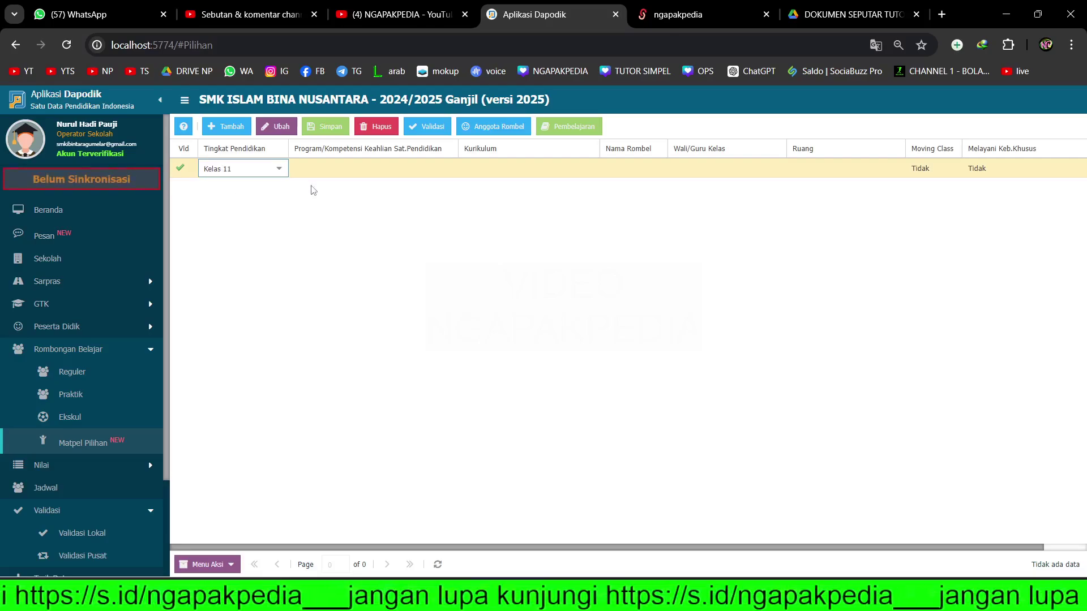
click(448, 168)
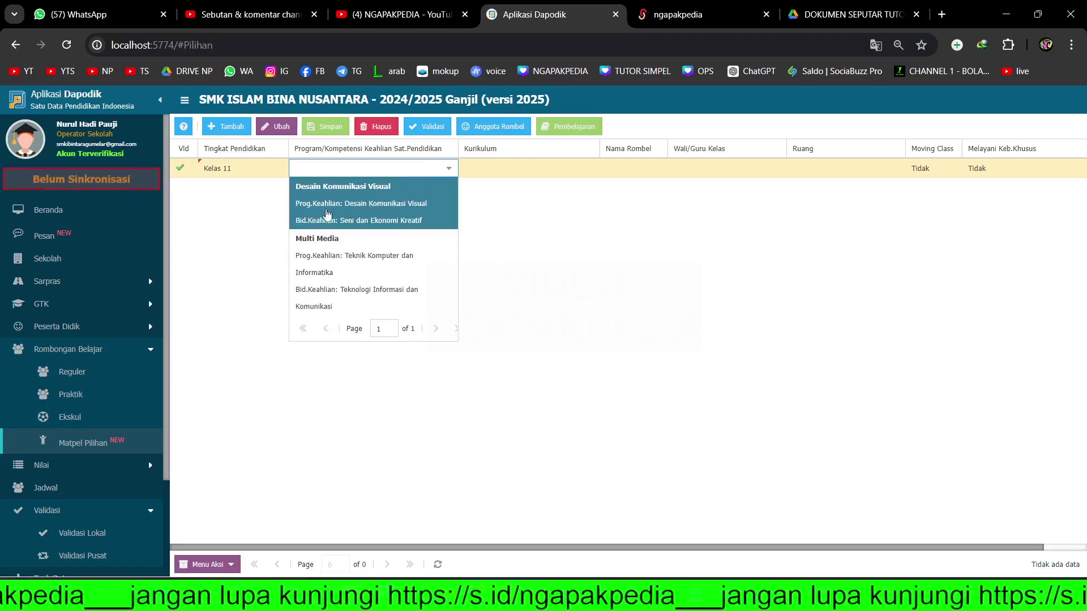
click(365, 205)
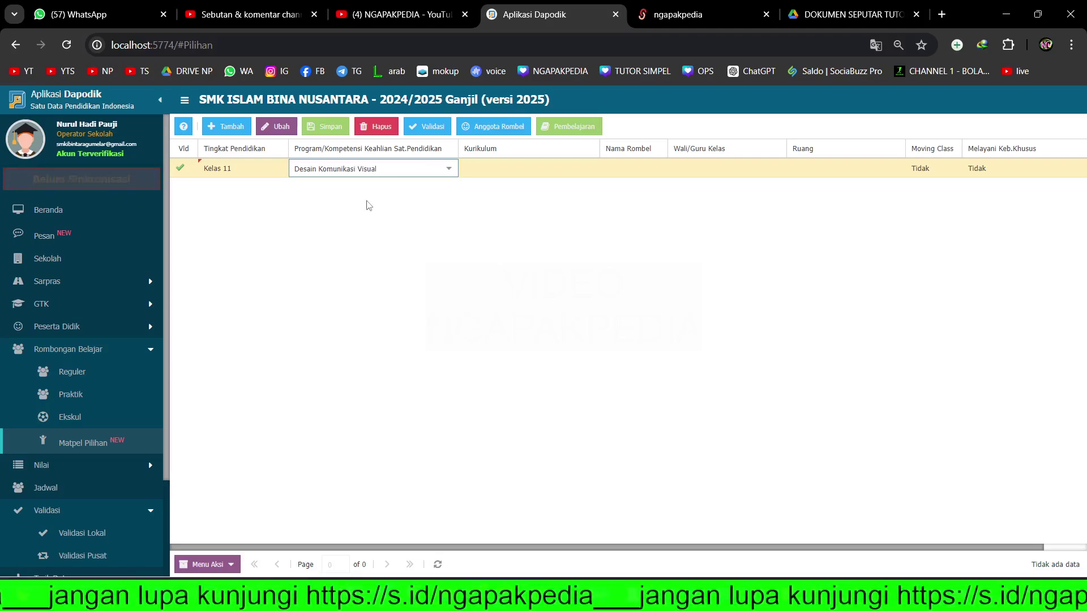
click(558, 177)
click(589, 169)
click(527, 185)
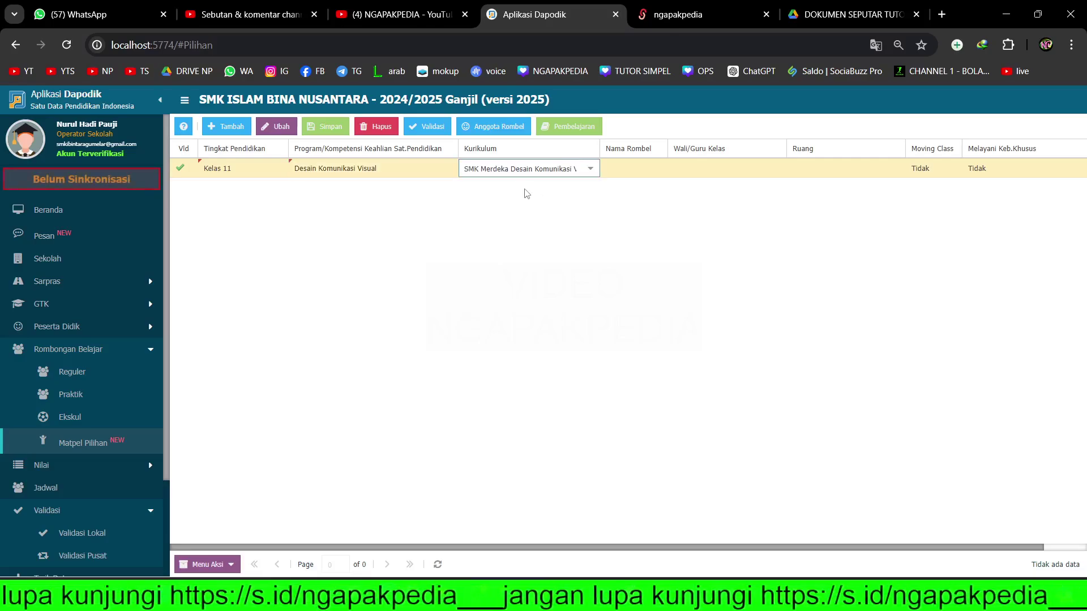
- Name the group BISNIS DIGITAL, assign a homeroom teacher and room Kelas X Multimedia 1, and save
click(644, 168)
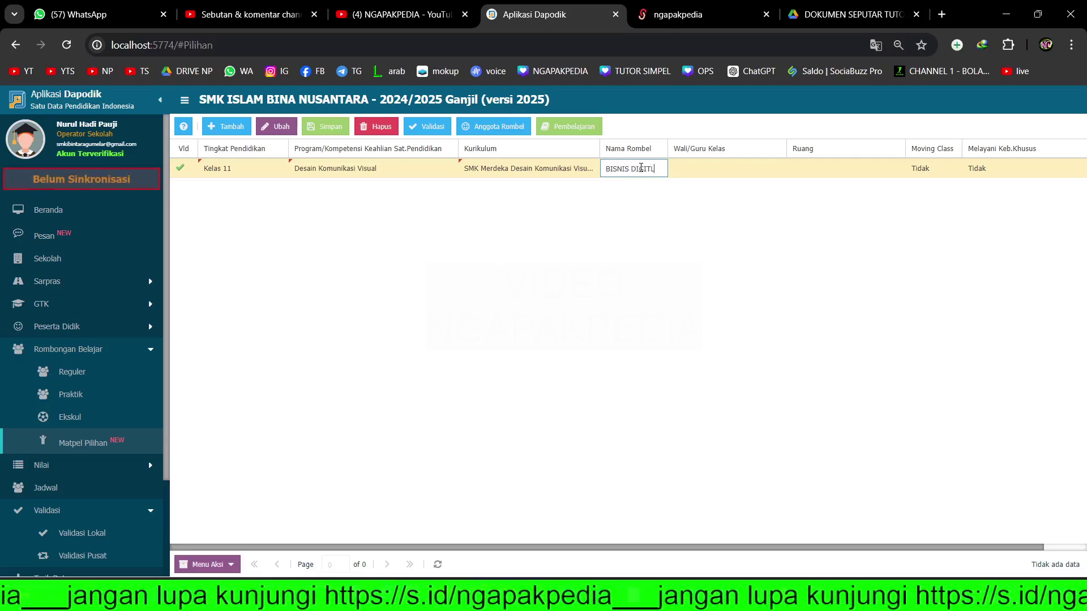
key(Tab)
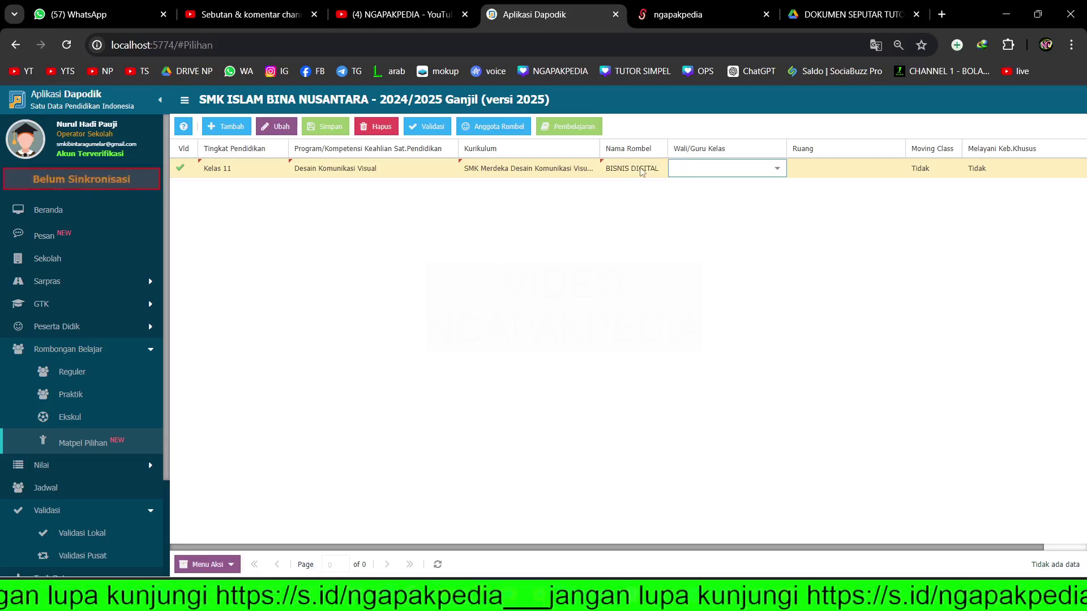
click(777, 169)
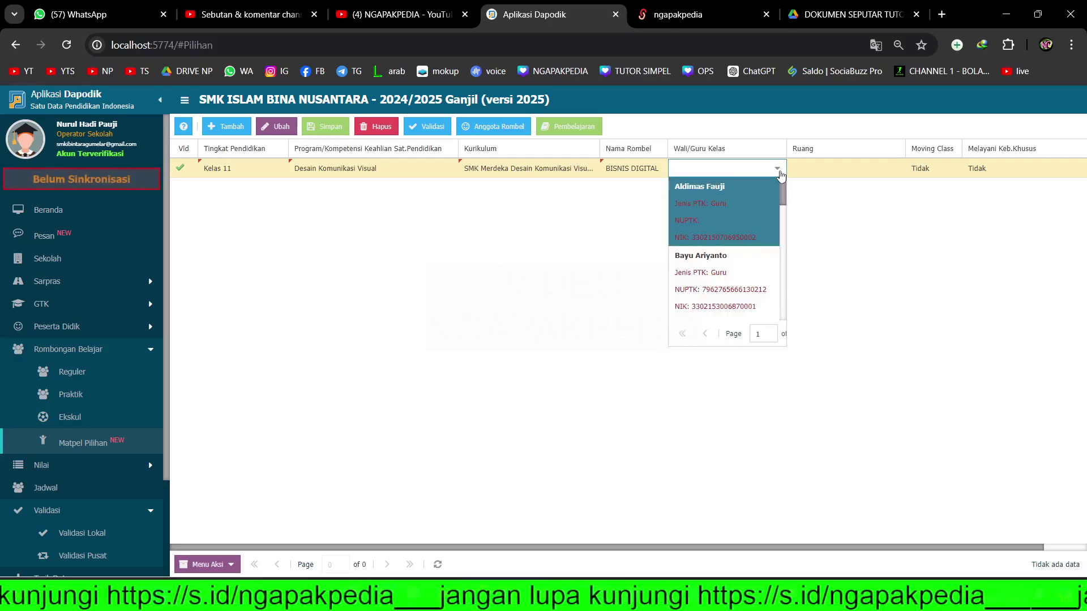
click(742, 215)
key(Tab)
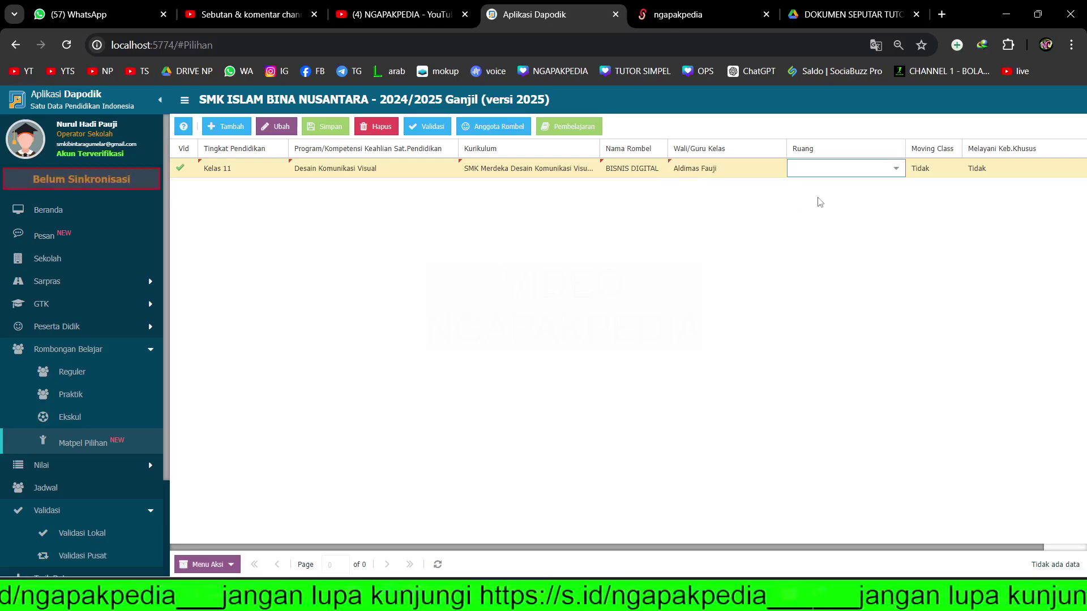
click(897, 170)
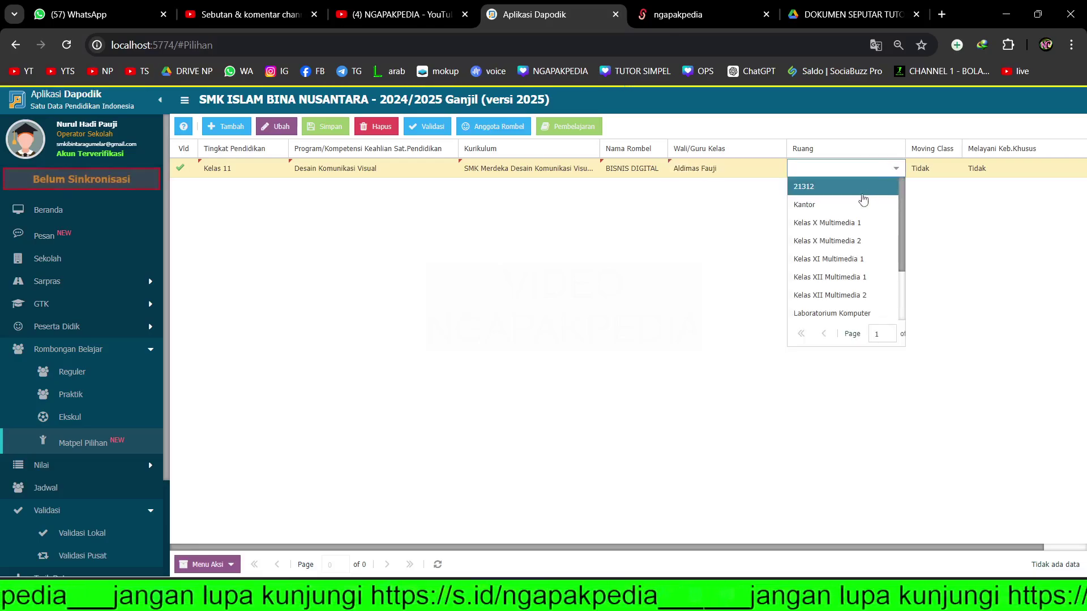
click(847, 222)
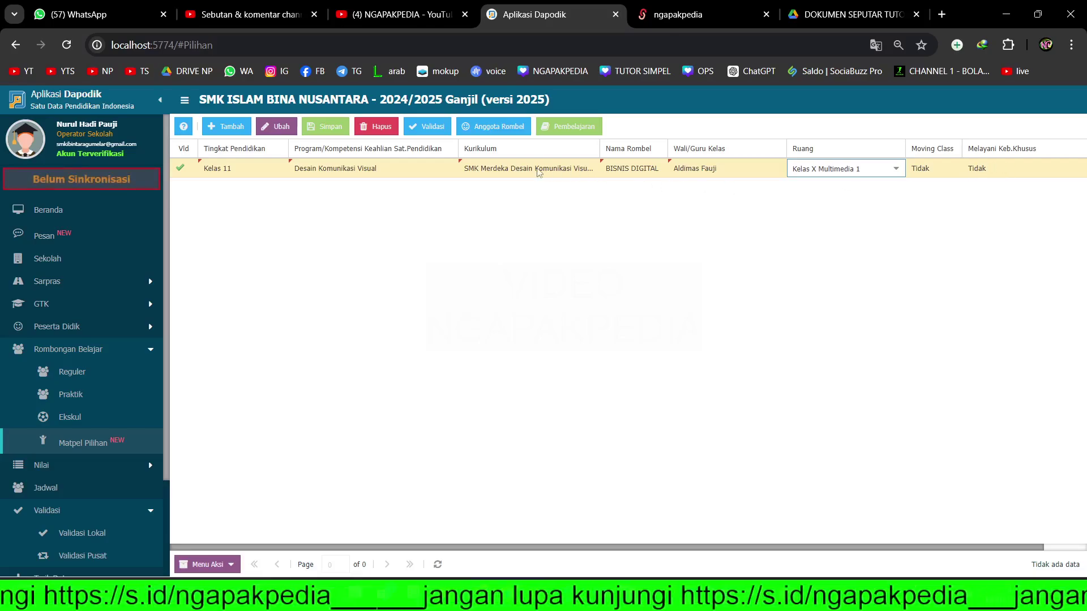
click(326, 130)
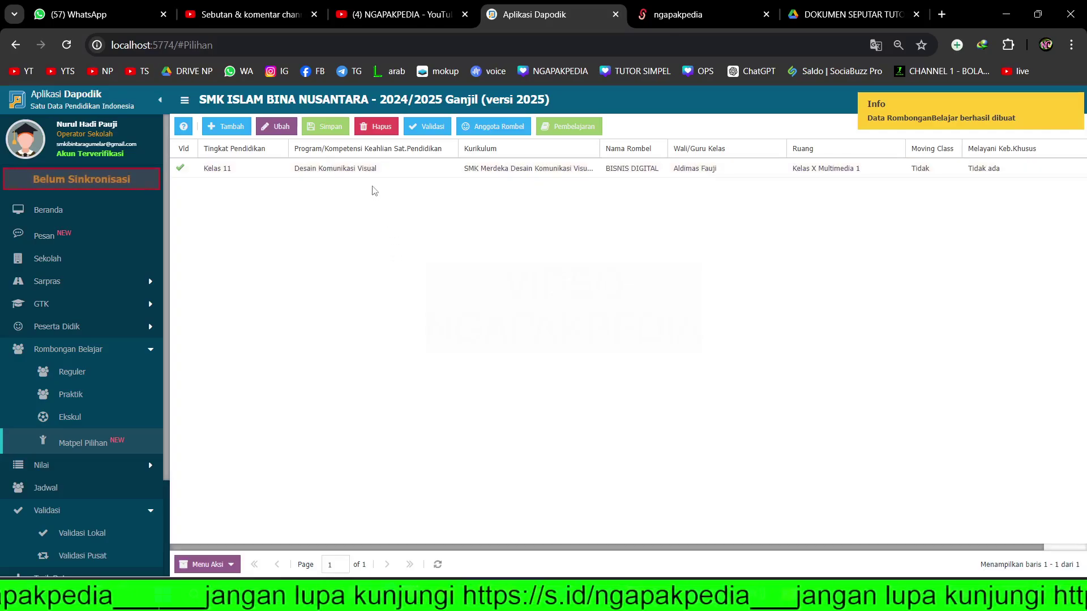
click(373, 171)
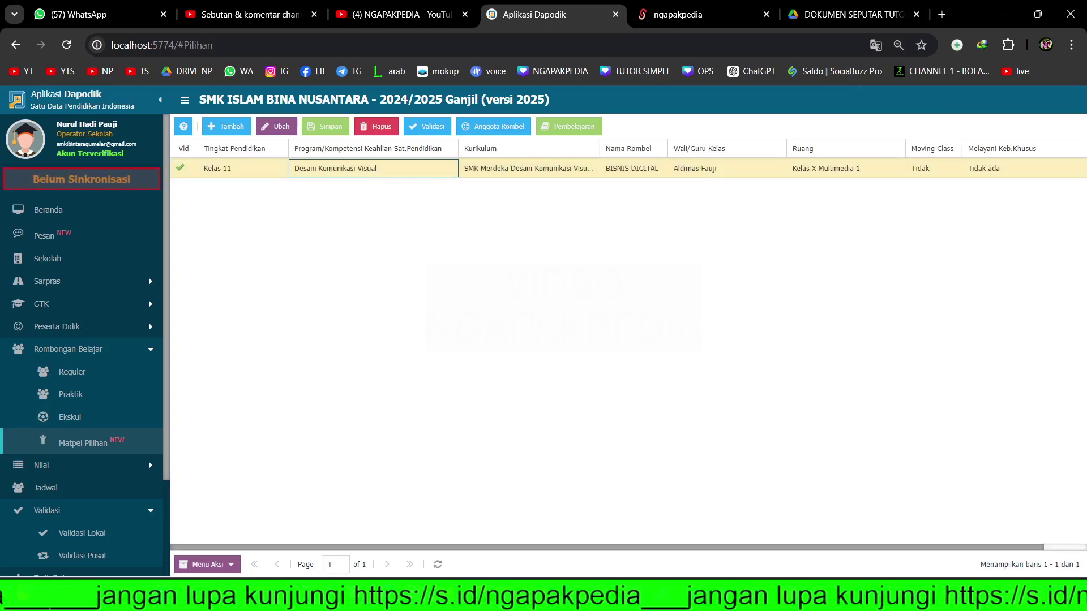
key(alt+Tab)
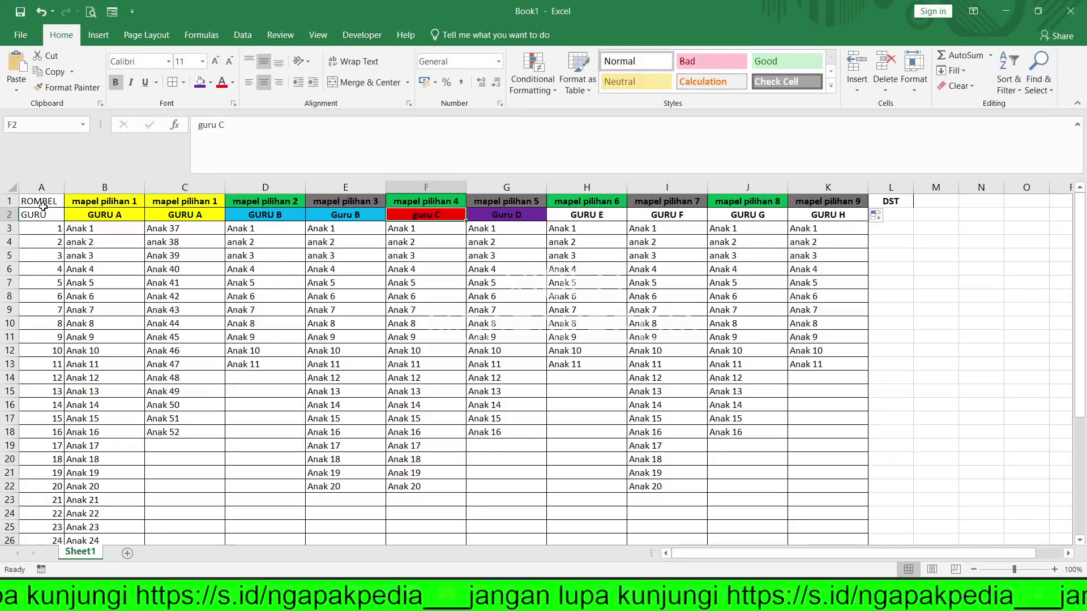
click(5, 200)
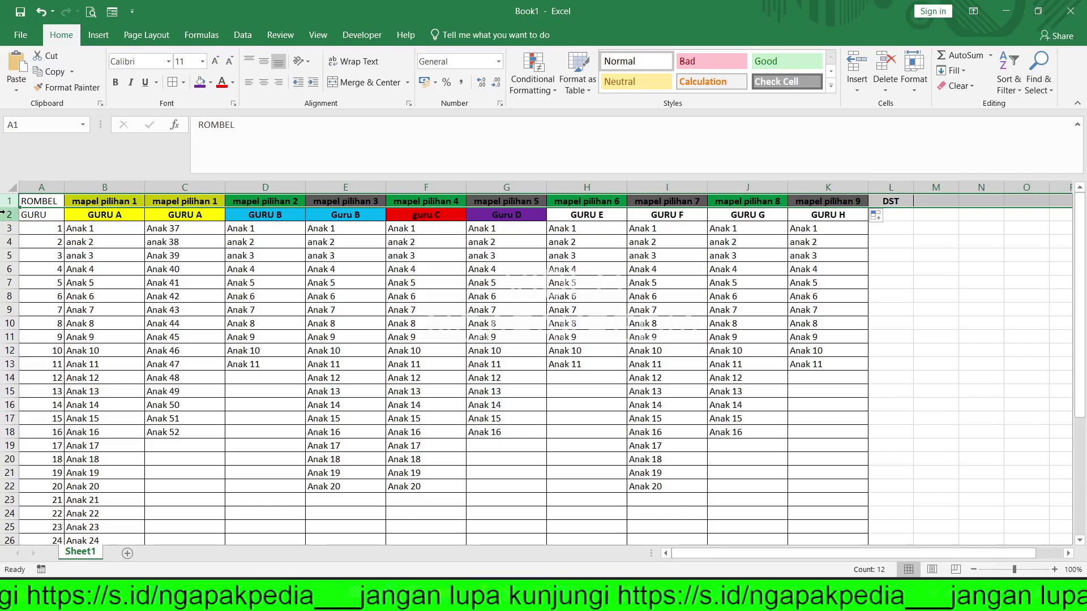
click(3, 213)
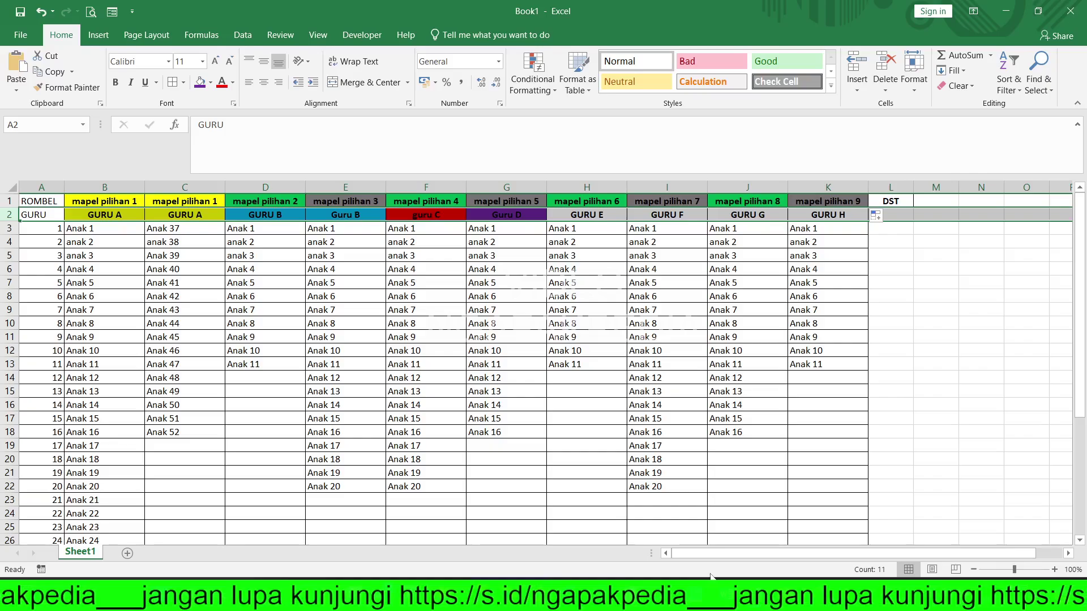
key(alt+Tab)
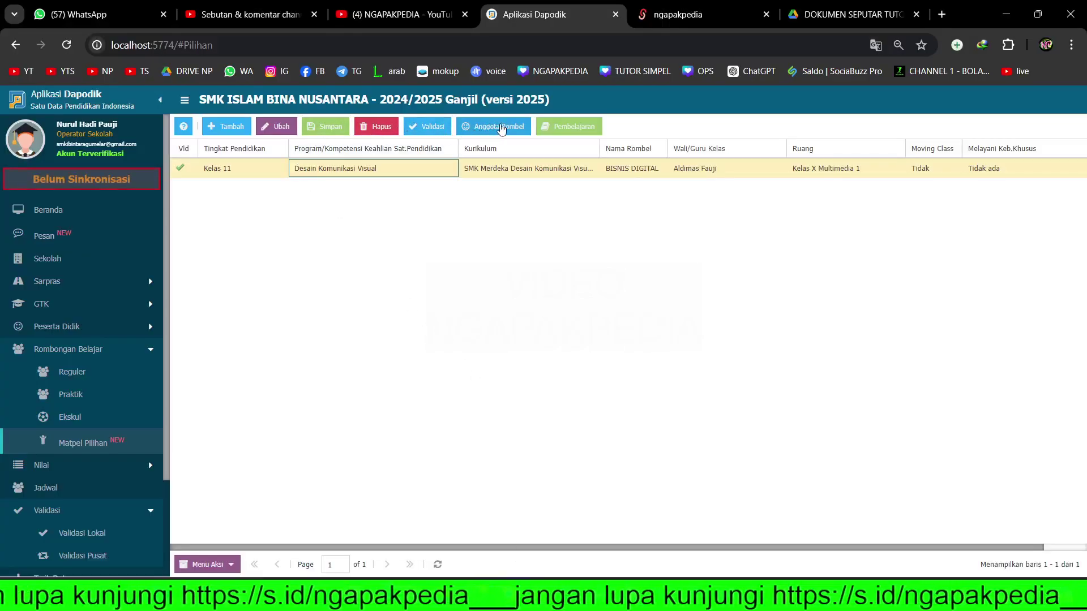
- Start a new lesson for BISNIS DIGITAL and choose Bisnis Digital as its subject
click(548, 171)
click(560, 129)
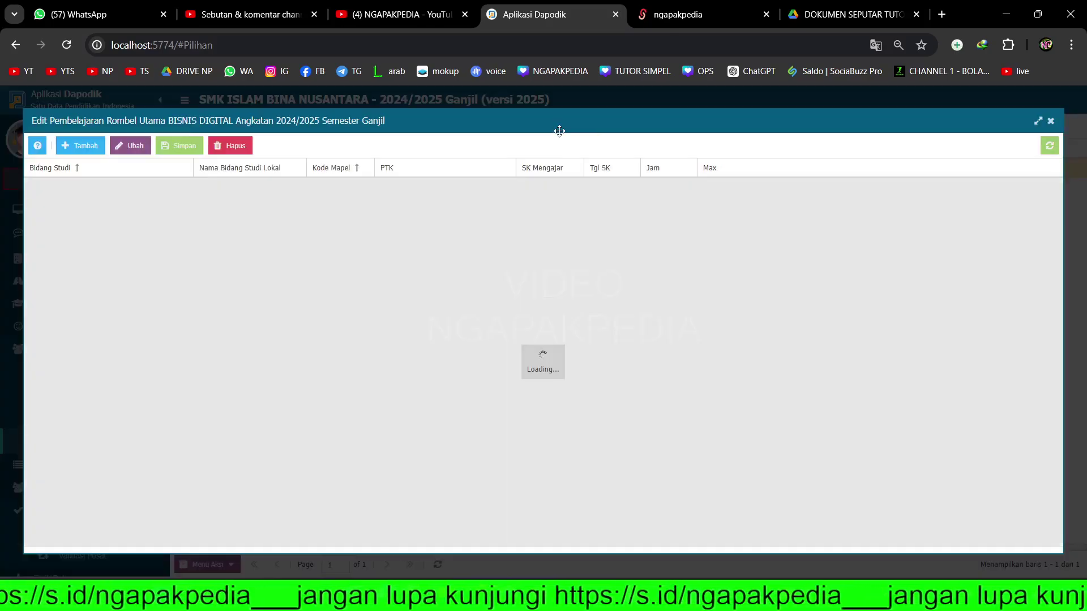
click(87, 149)
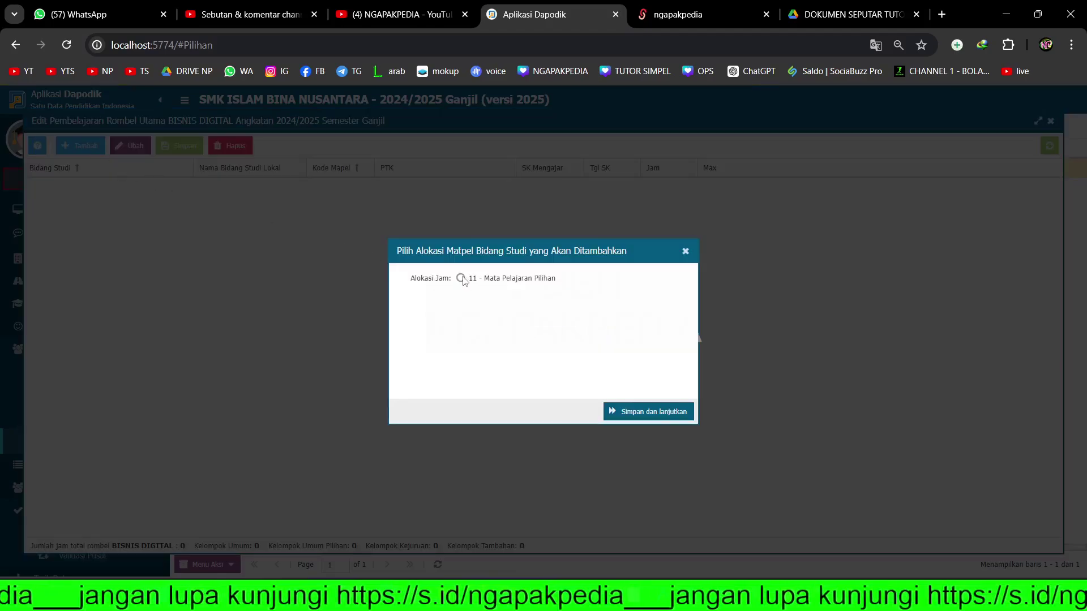
click(663, 418)
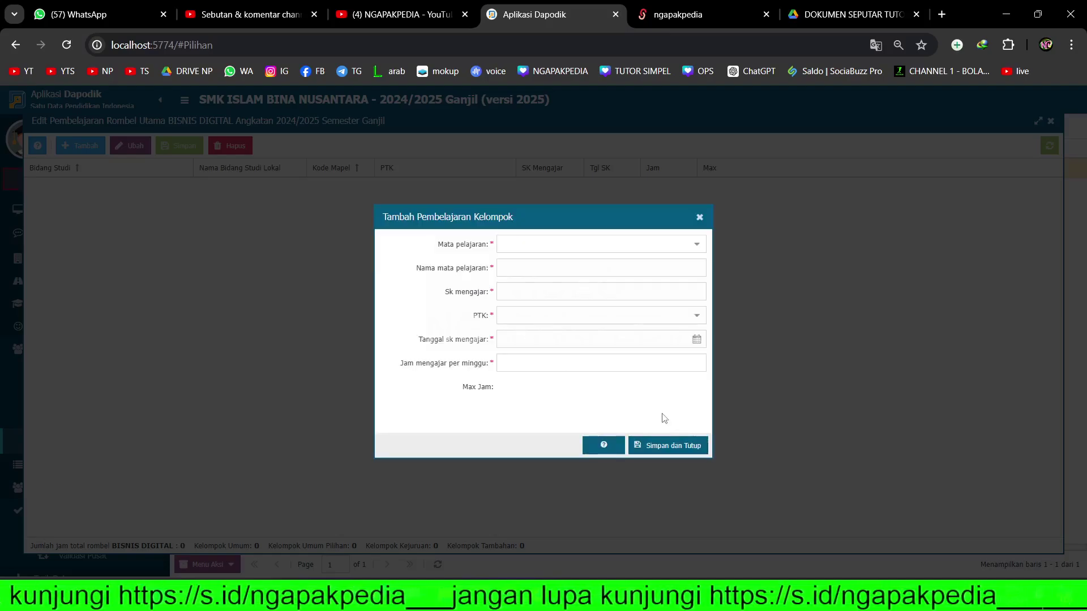
click(697, 247)
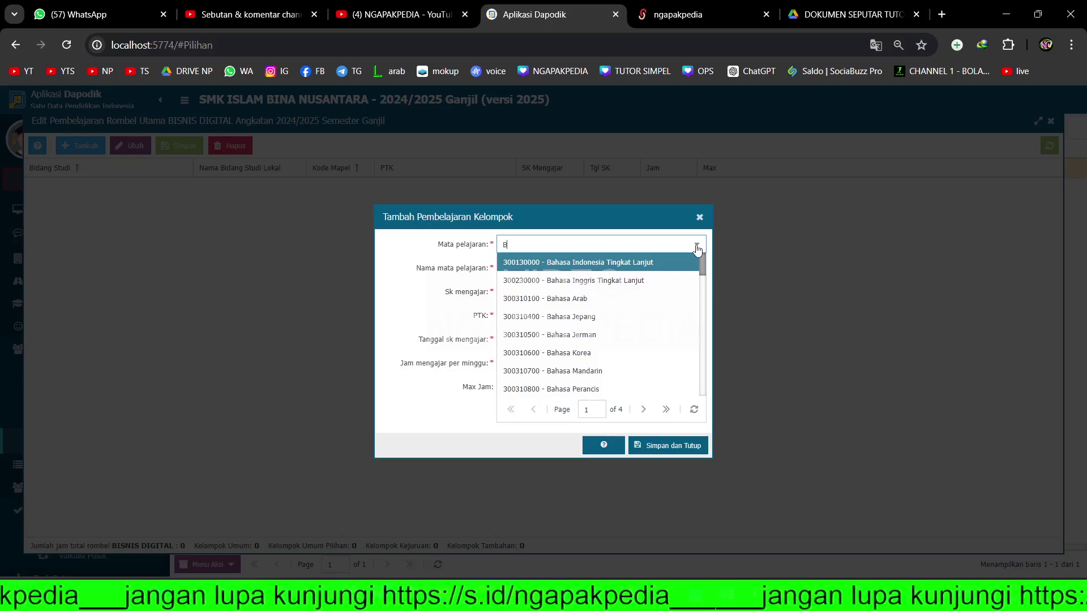
text(BISNIS DIGI)
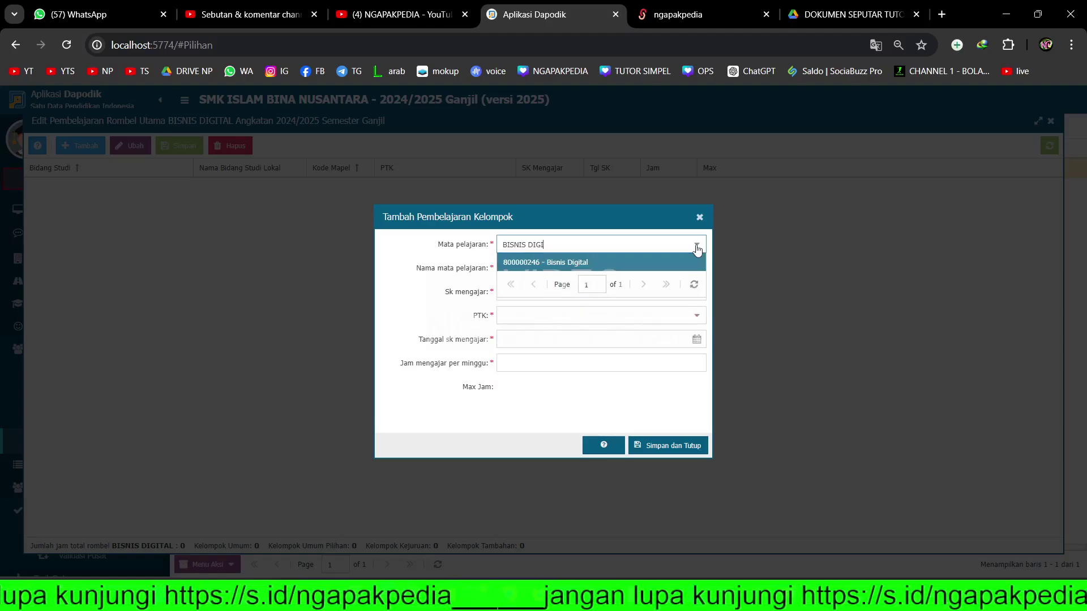
click(592, 263)
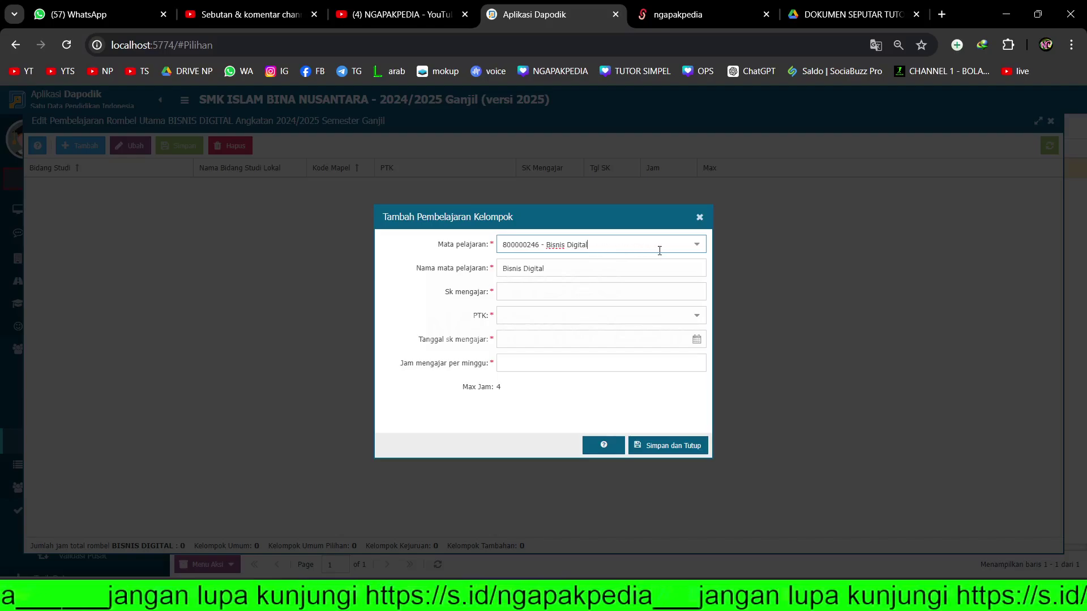
- Enter SK 123, choose the teacher, date 01/07/2024, and 4 weekly hours, then save and close
click(579, 290)
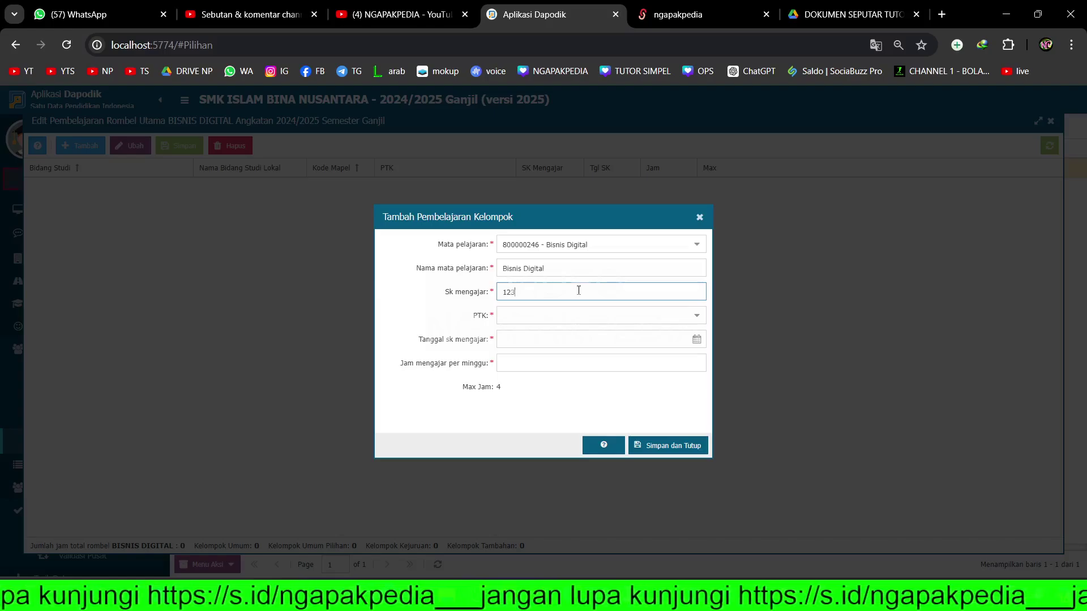
key(Tab)
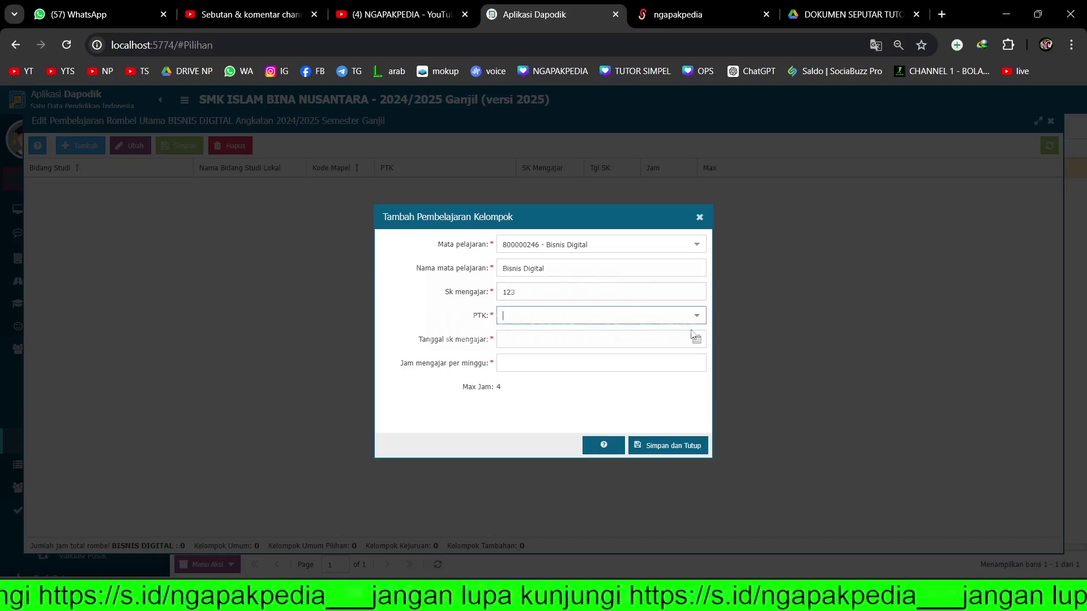
click(696, 315)
click(563, 361)
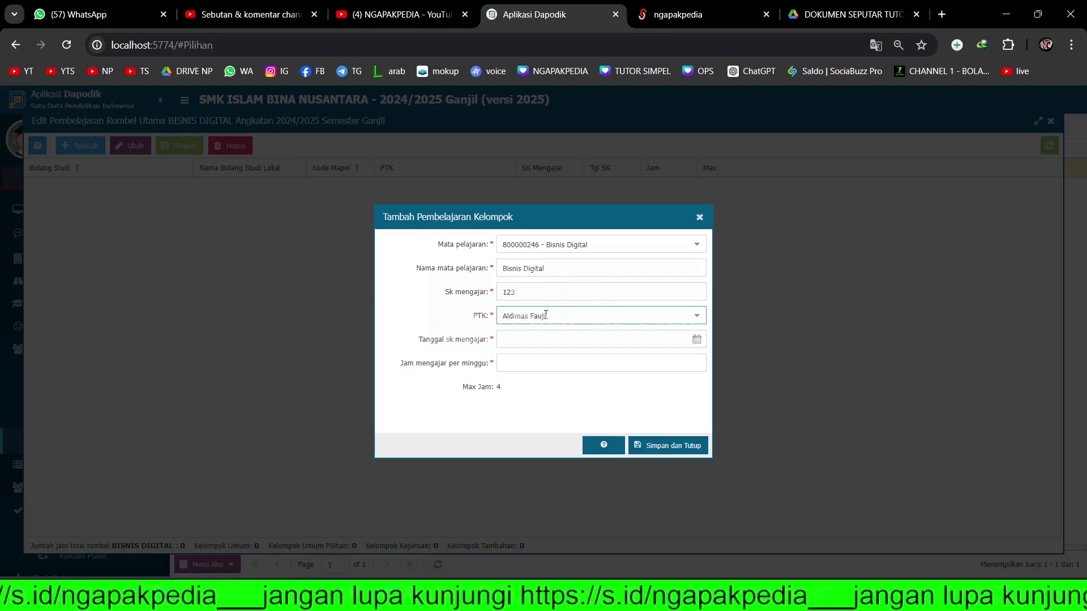
click(697, 339)
click(544, 411)
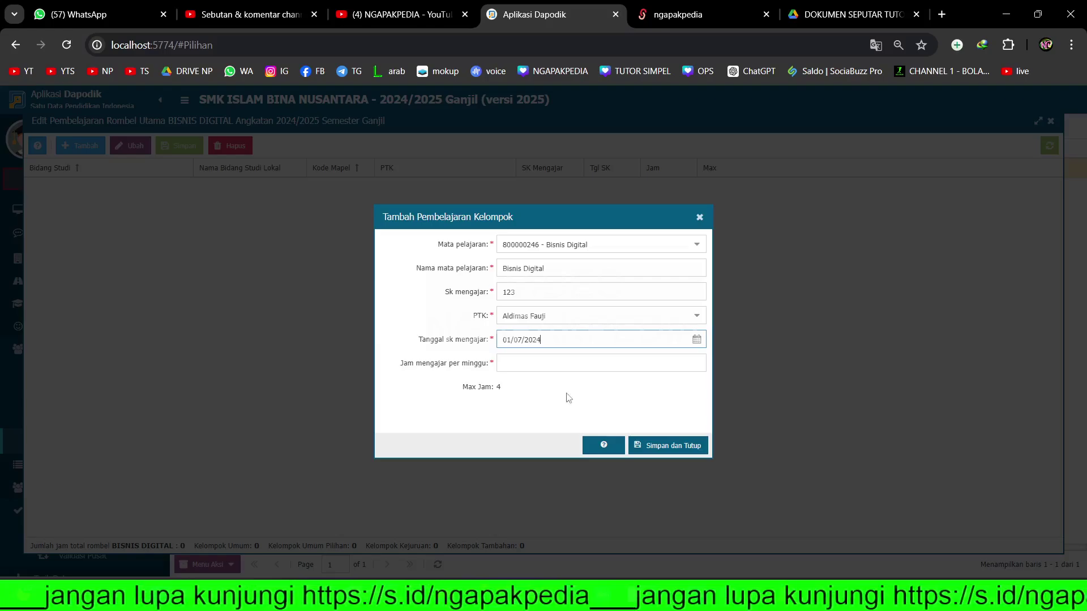
click(568, 362)
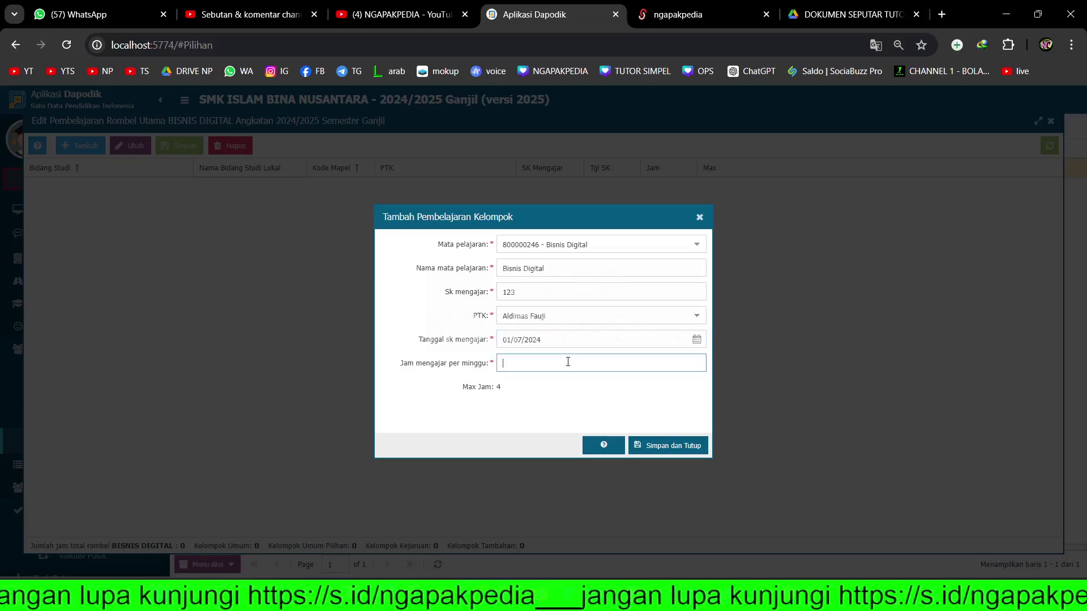
click(498, 389)
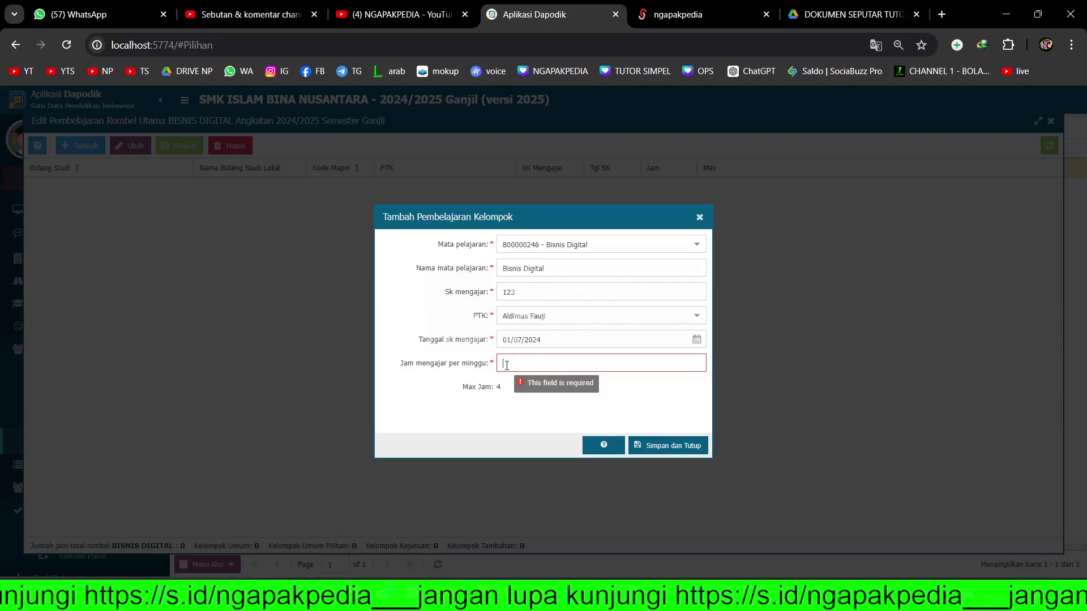
click(507, 365)
text(4)
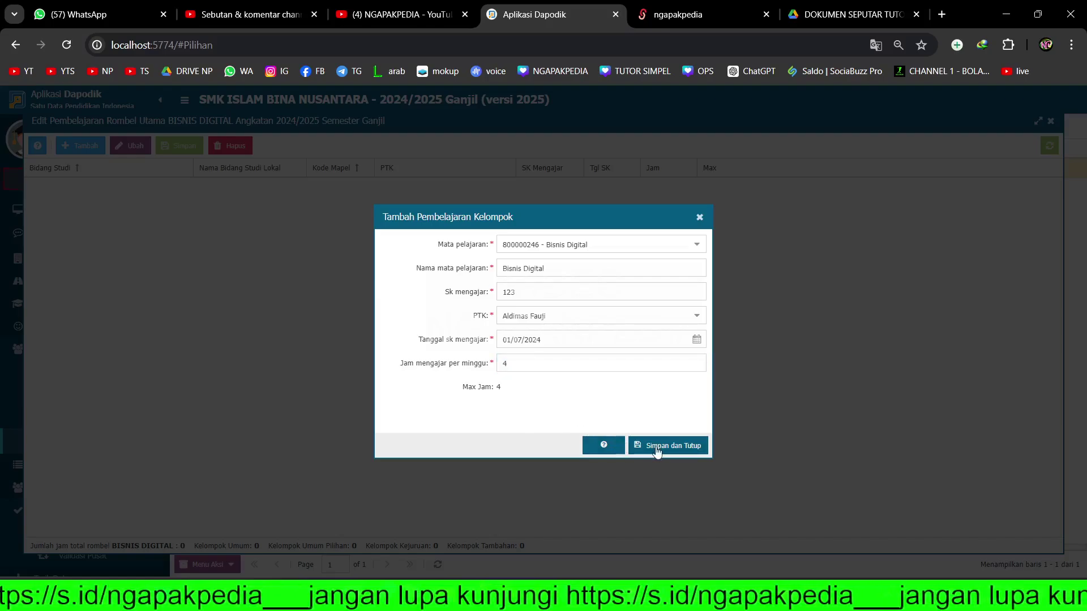
click(656, 446)
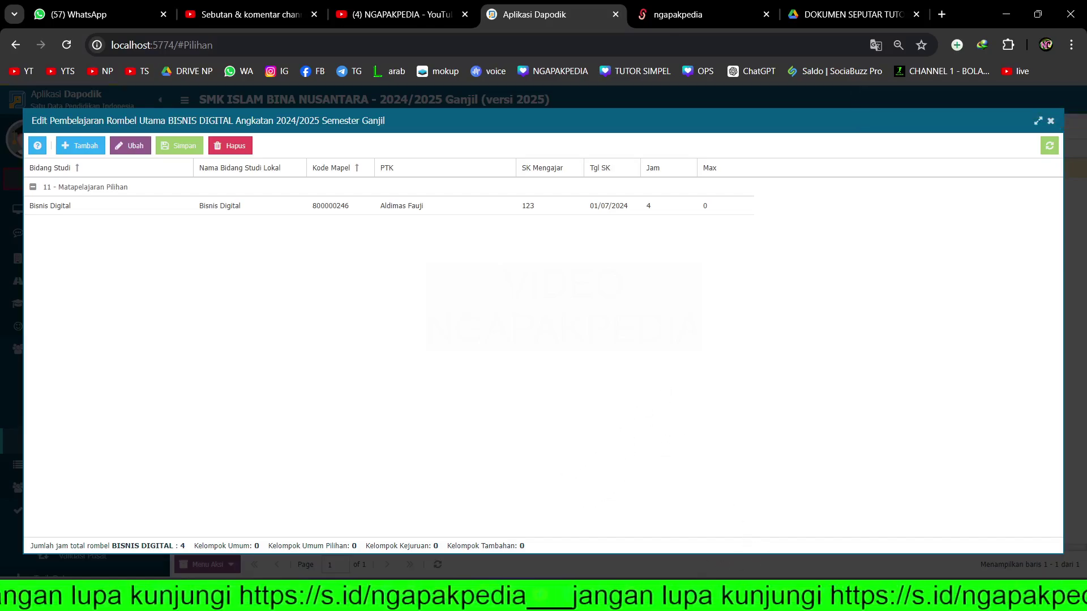
- Review the student names in column B of the Excel student list
key(alt+Tab)
drag(85, 228, 108, 516)
scroll(140, 445, up, 4)
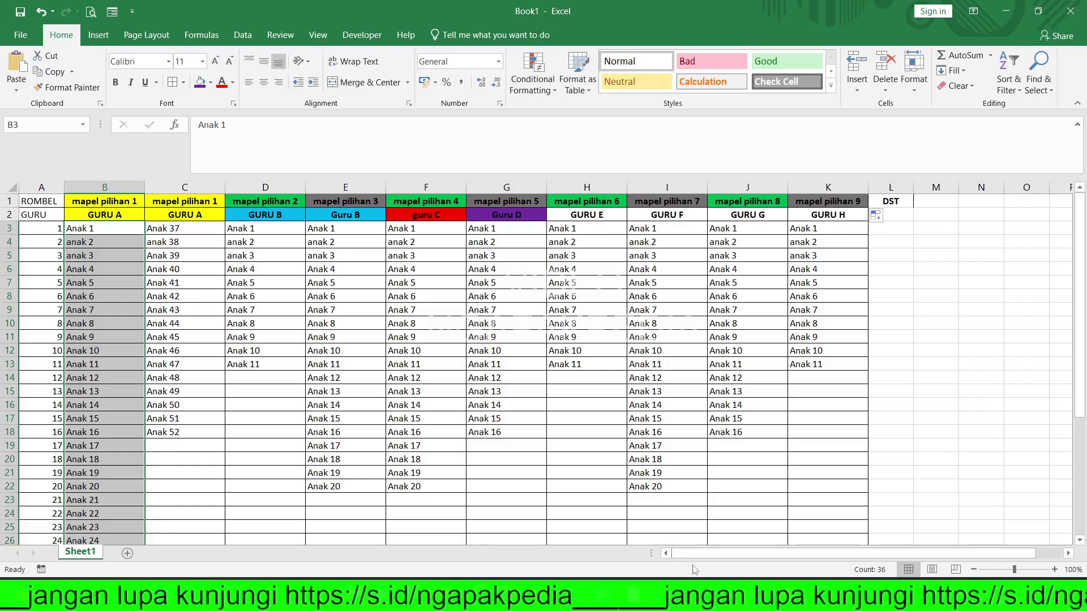
- Back in Dapodik, close the BISNIS DIGITAL learning editor and reselect its group row
click(540, 594)
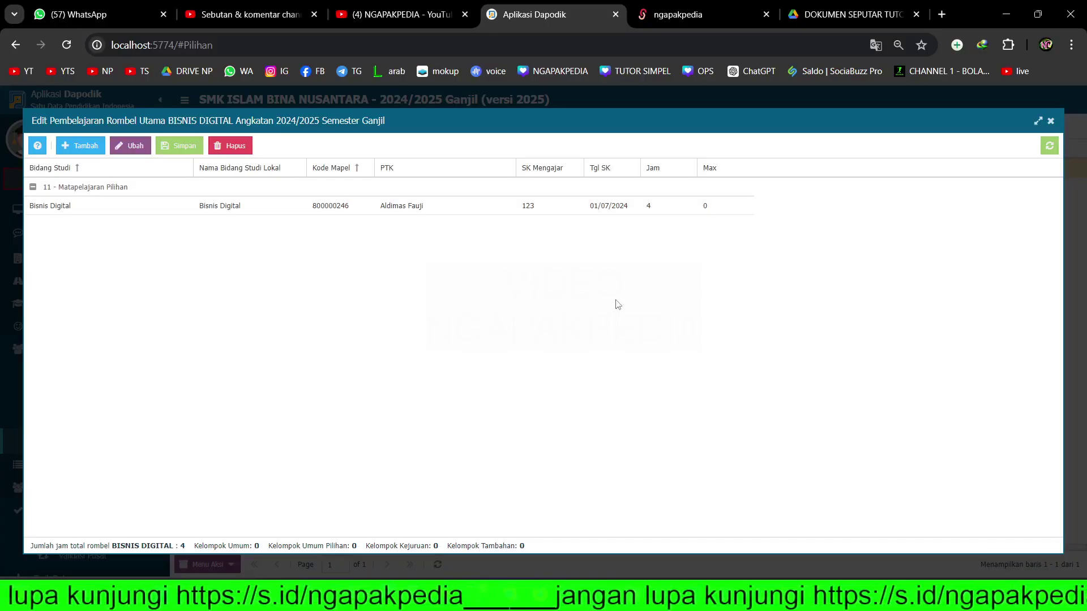
click(1050, 122)
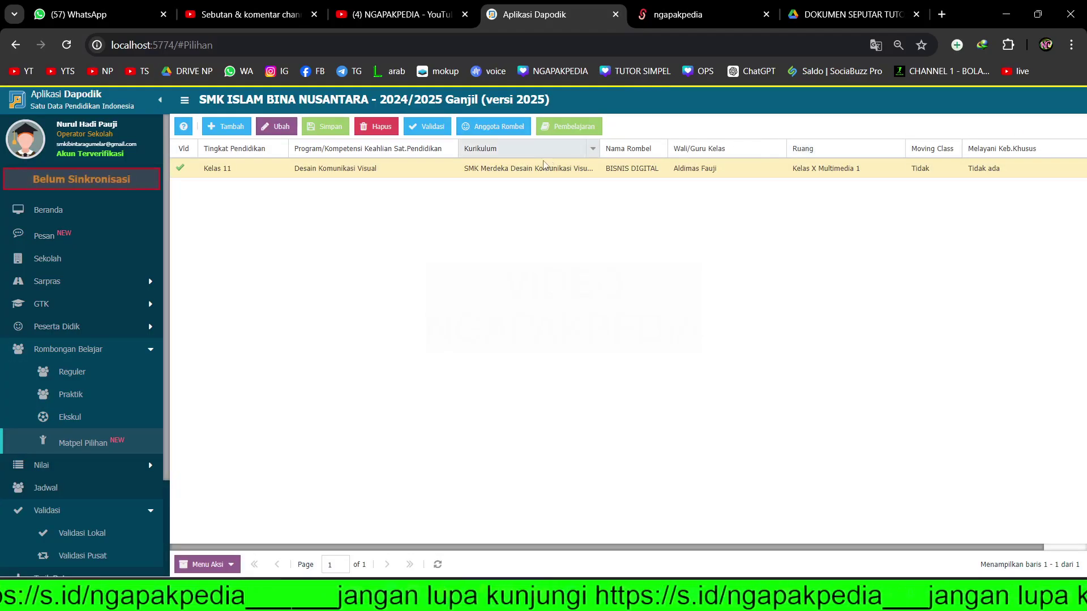
click(532, 170)
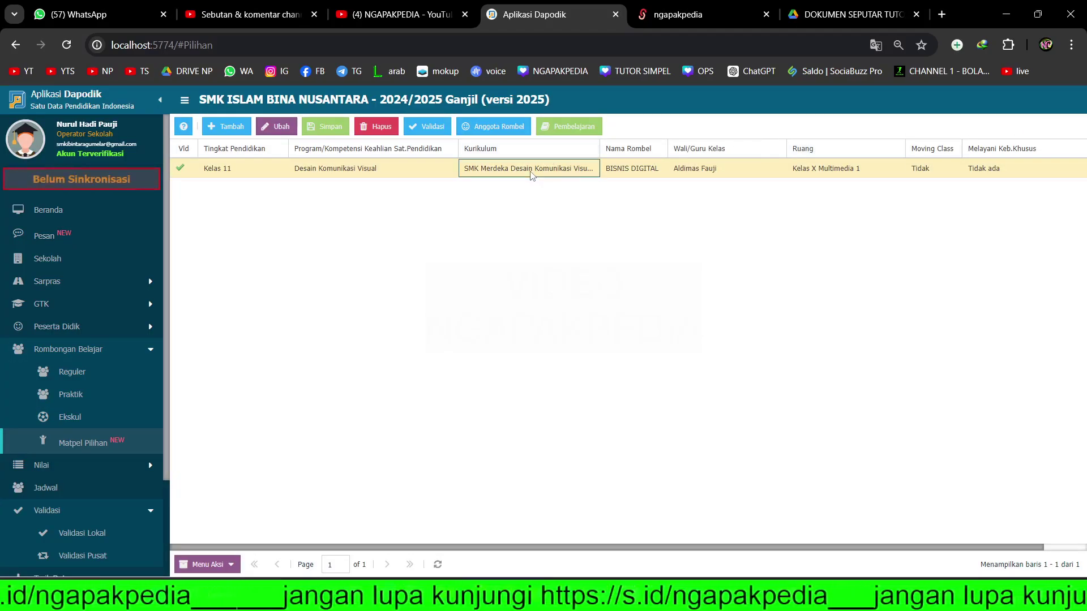
- Open BISNIS DIGITAL's member list and move the block of selected students into the group
click(498, 127)
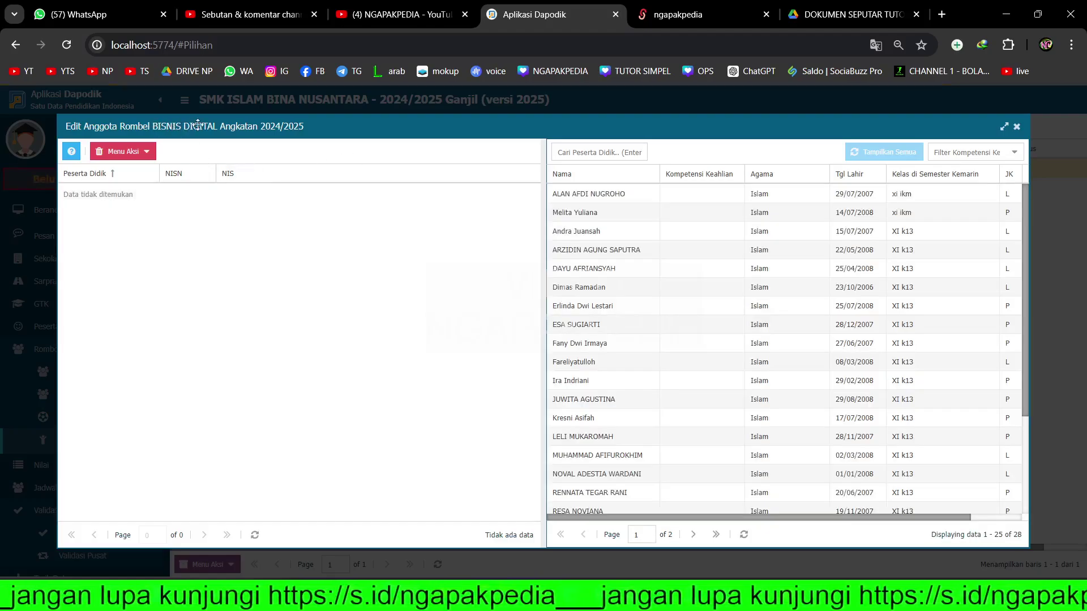
click(622, 193)
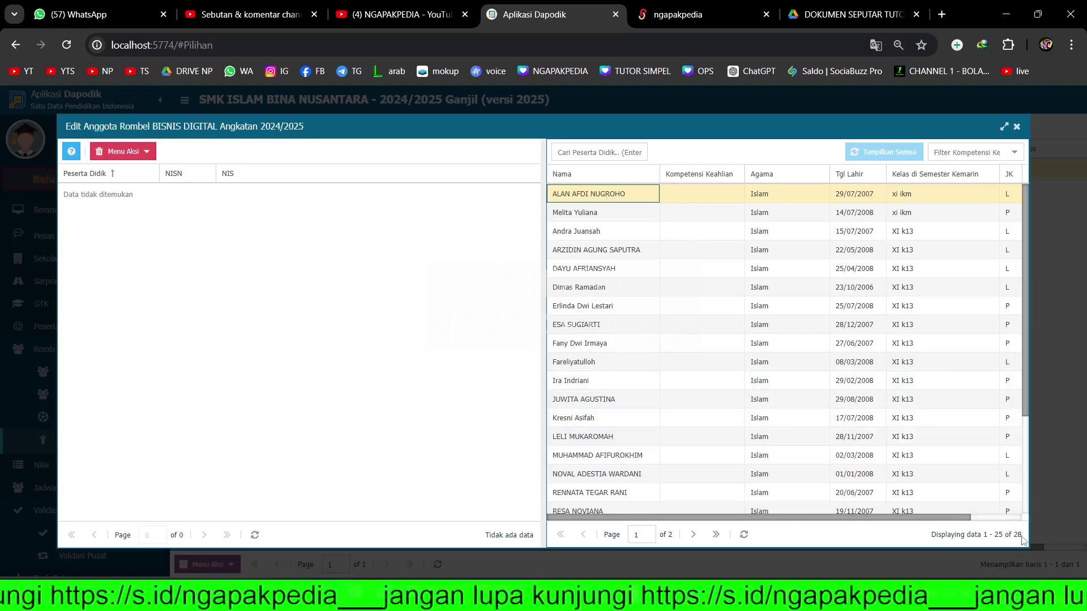
scroll(613, 300, down, 3)
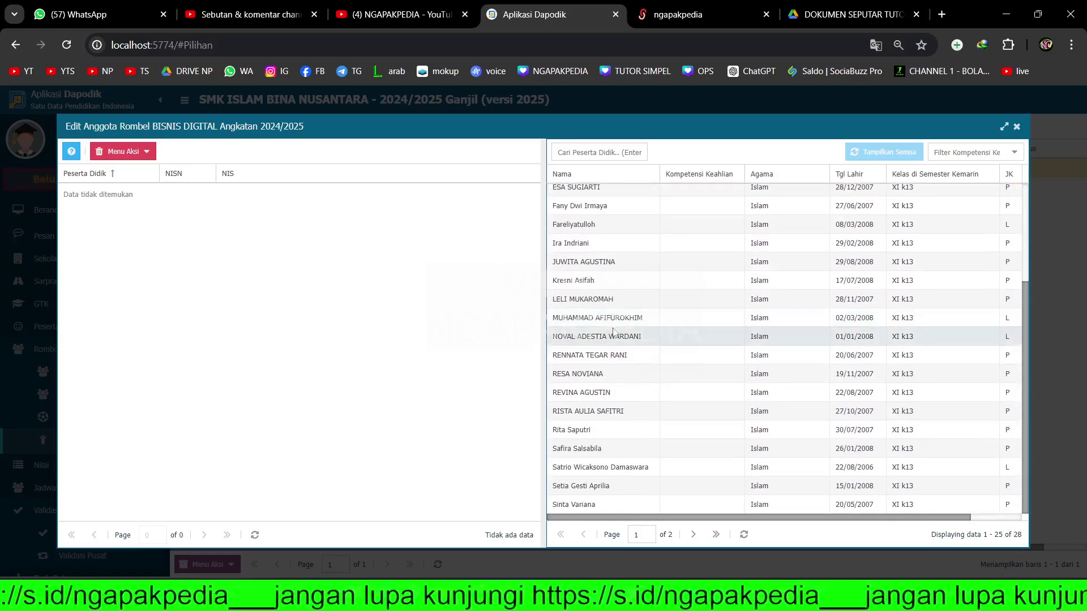
shift+click(616, 507)
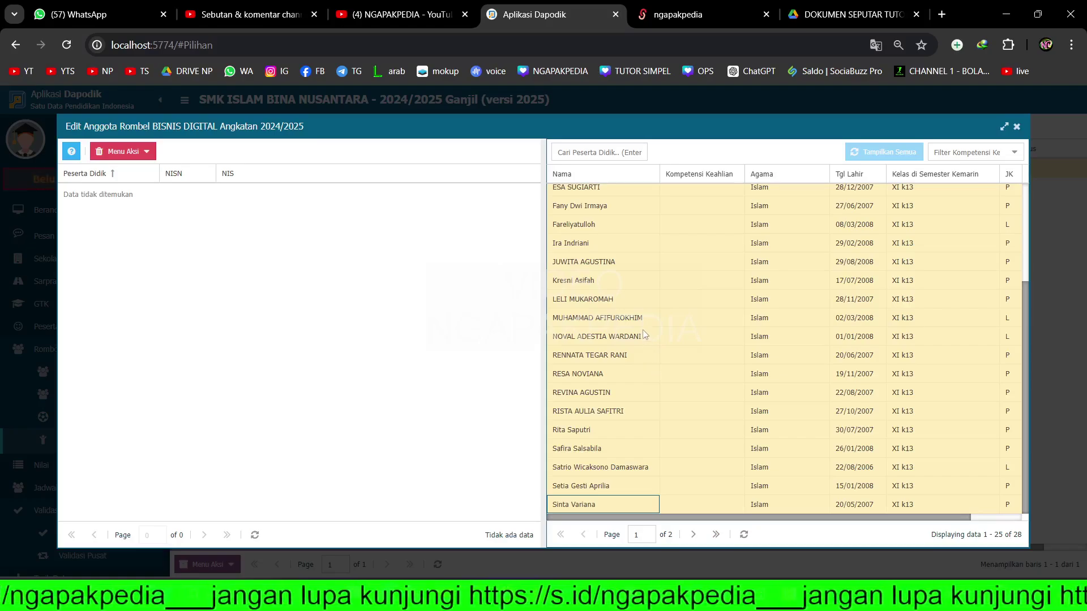
drag(638, 323, 416, 347)
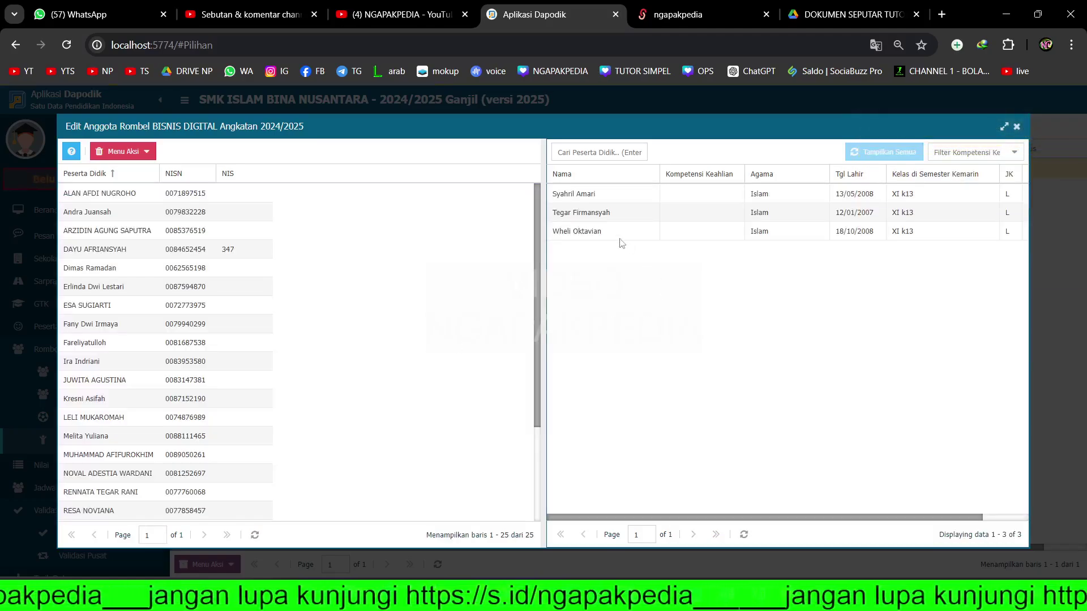
- Add the remaining three students to BISNIS DIGITAL as well
click(588, 194)
ctrl+click(593, 212)
ctrl+click(599, 231)
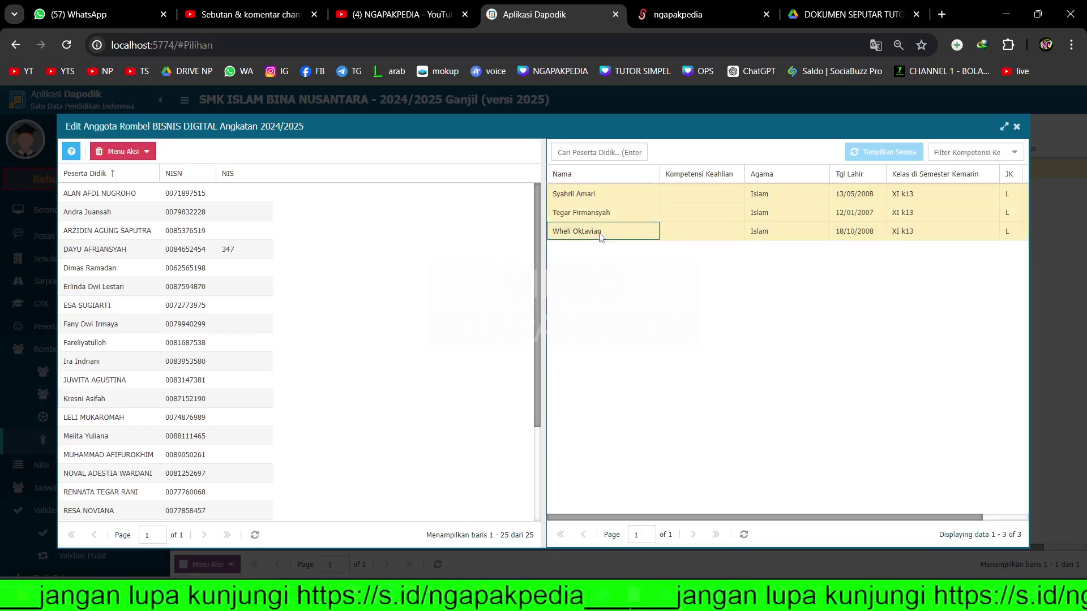
drag(609, 217, 383, 300)
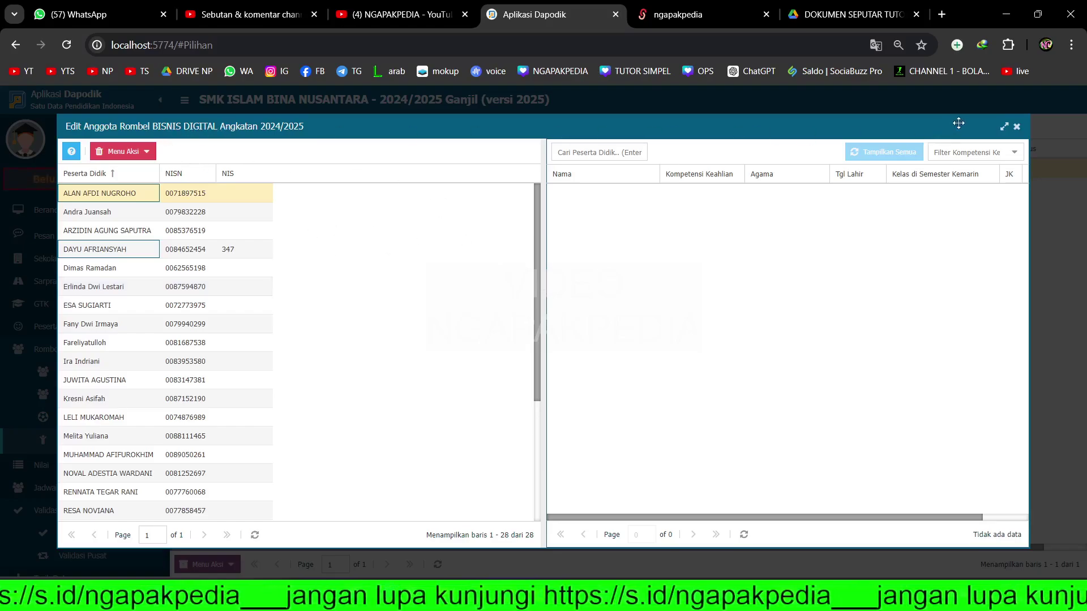
click(1016, 129)
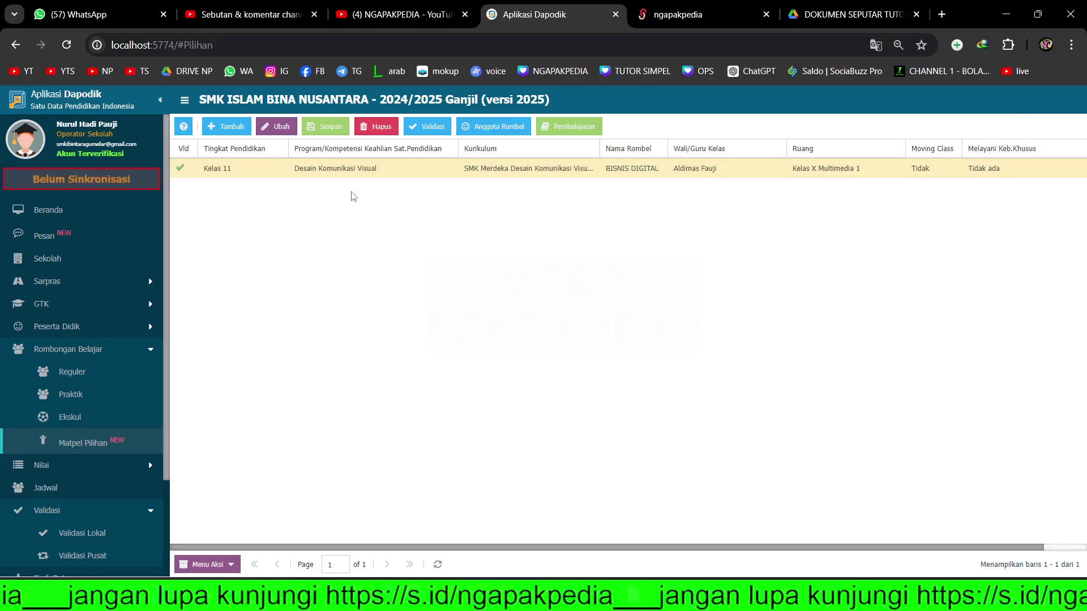
click(226, 129)
click(280, 170)
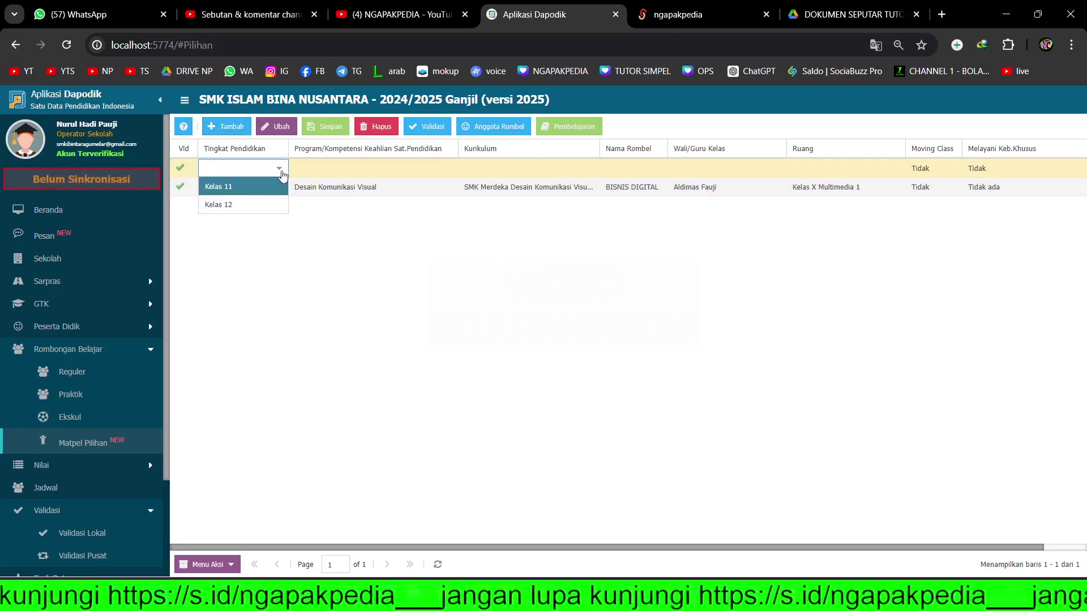
click(252, 191)
key(Tab)
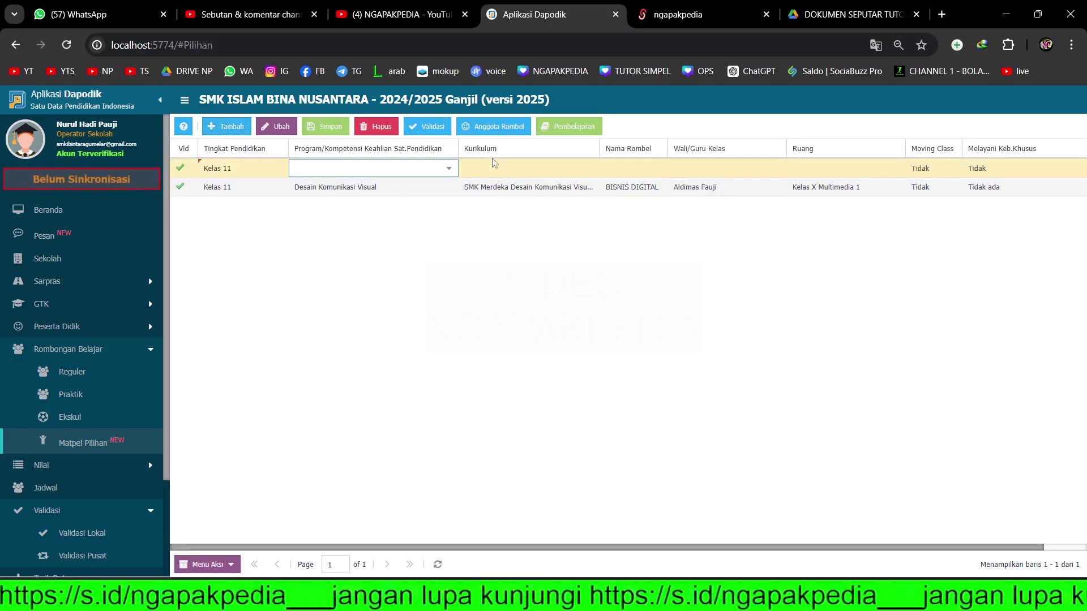
click(450, 169)
click(402, 184)
key(Tab)
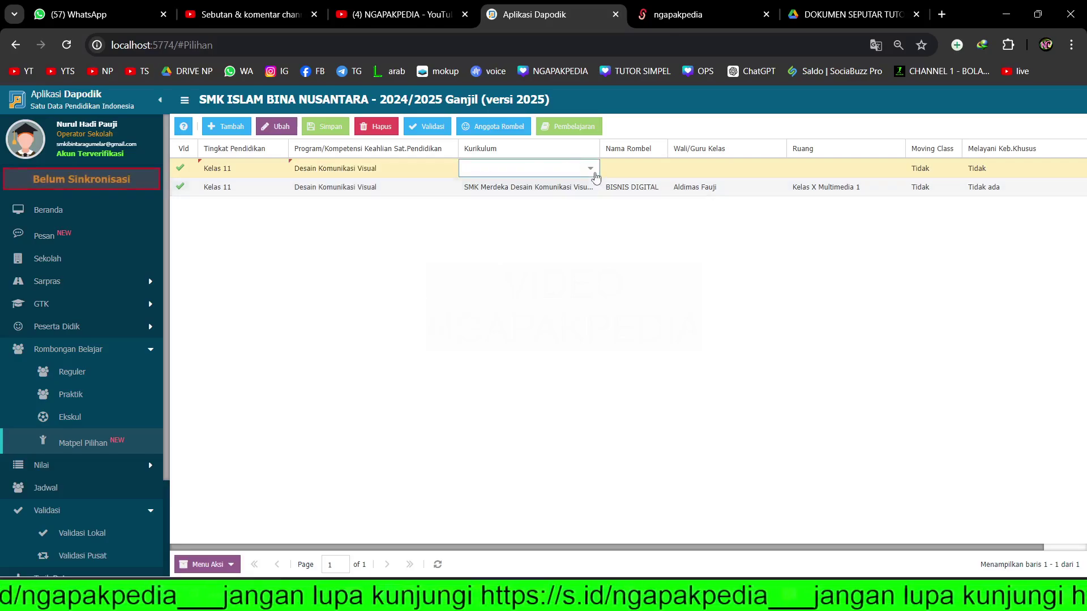
click(591, 168)
click(559, 198)
key(Tab)
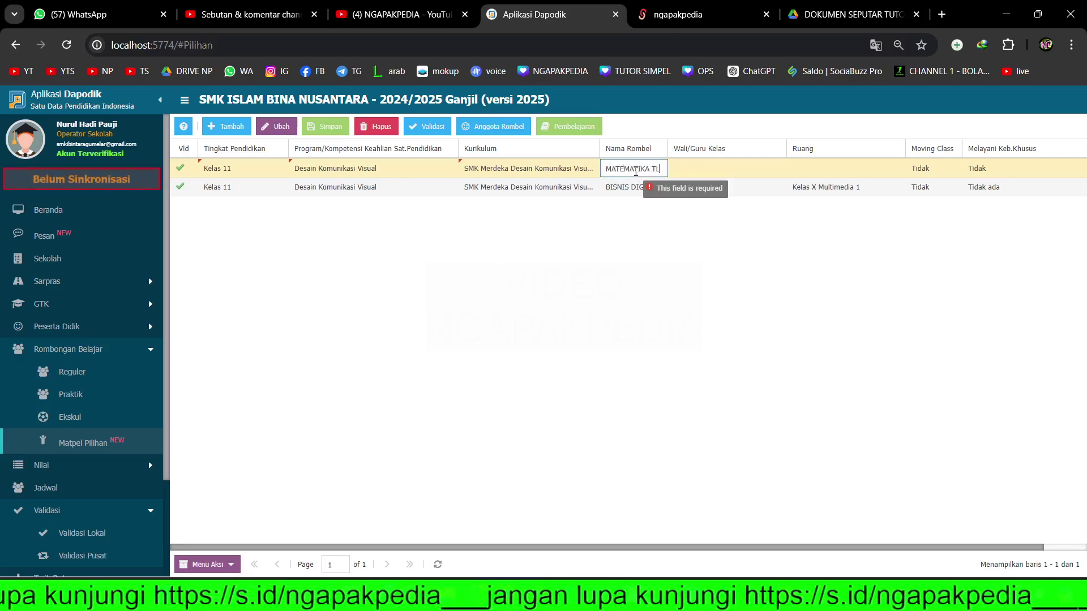
key(Tab)
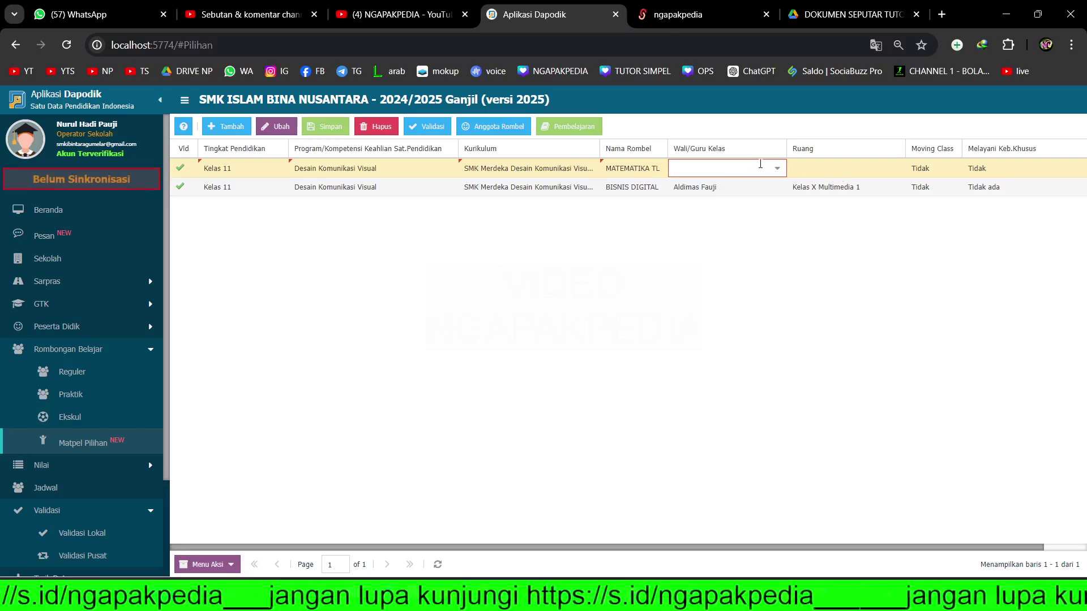
click(777, 168)
click(731, 256)
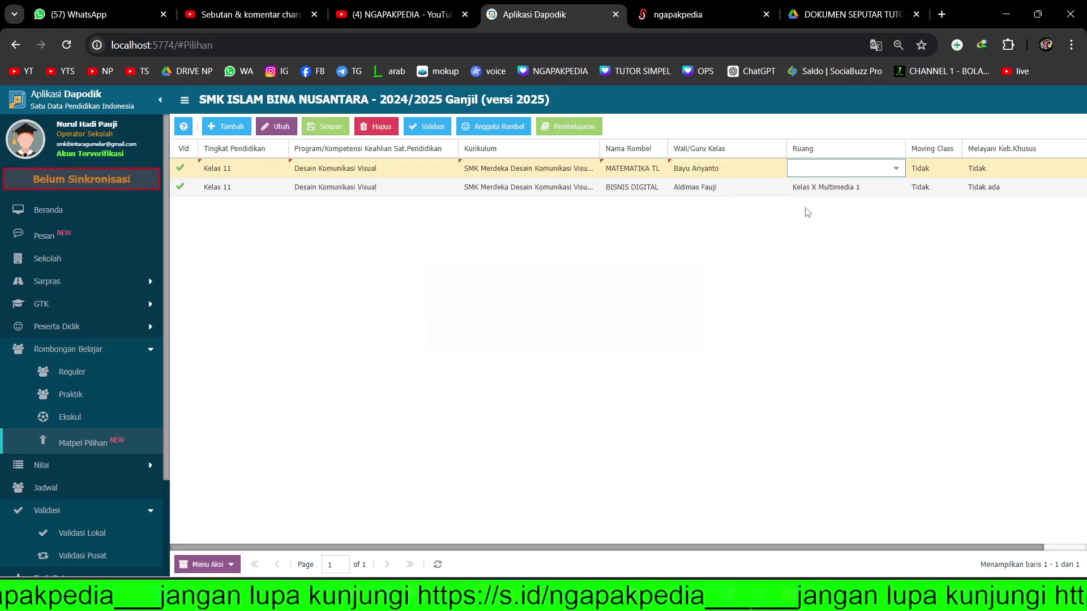
click(885, 170)
click(859, 242)
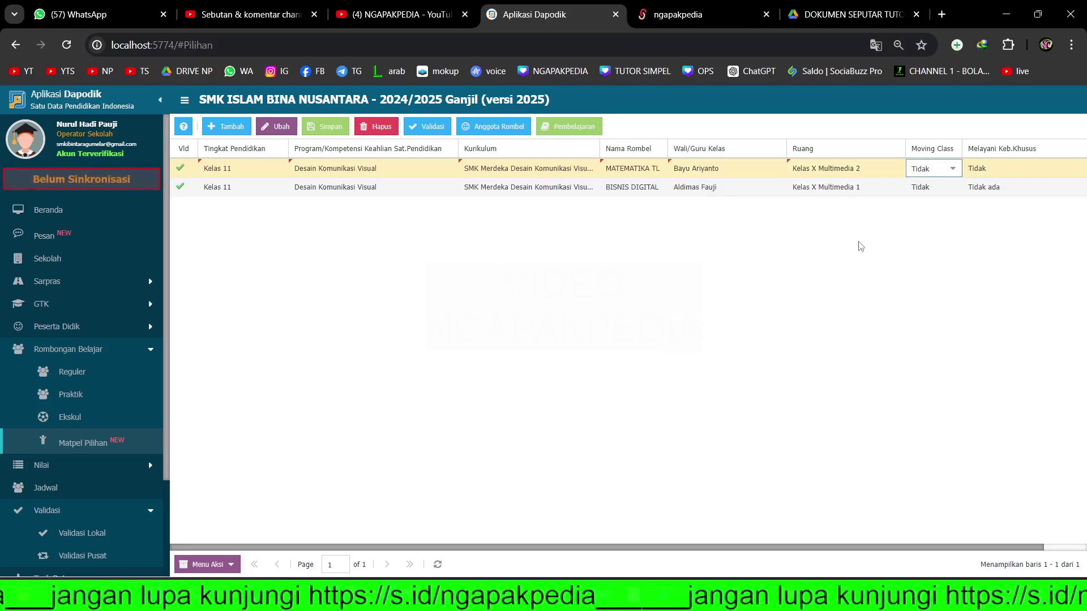
click(328, 128)
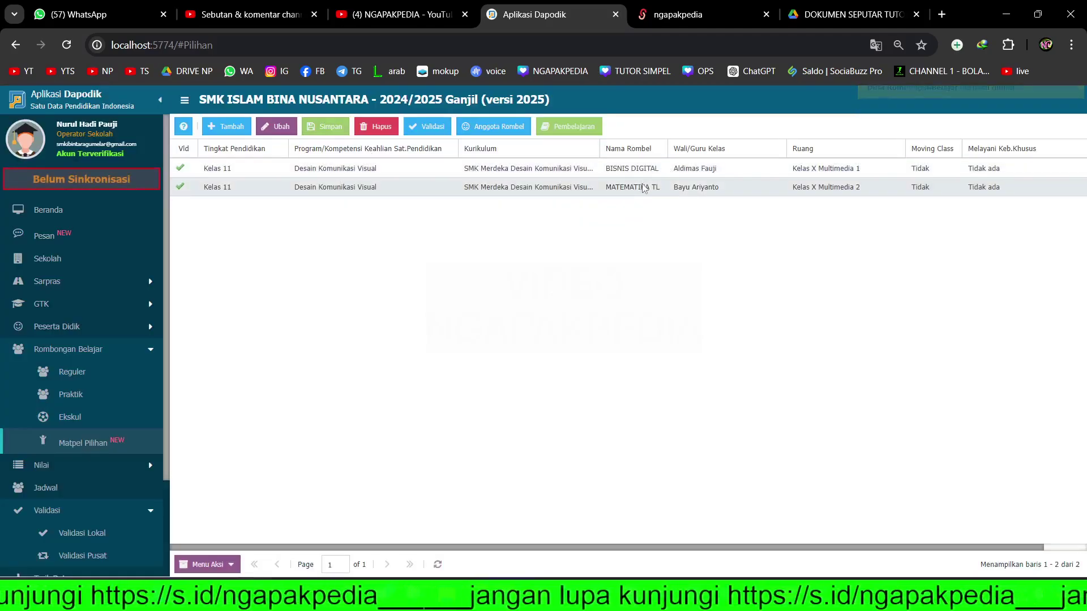
click(643, 188)
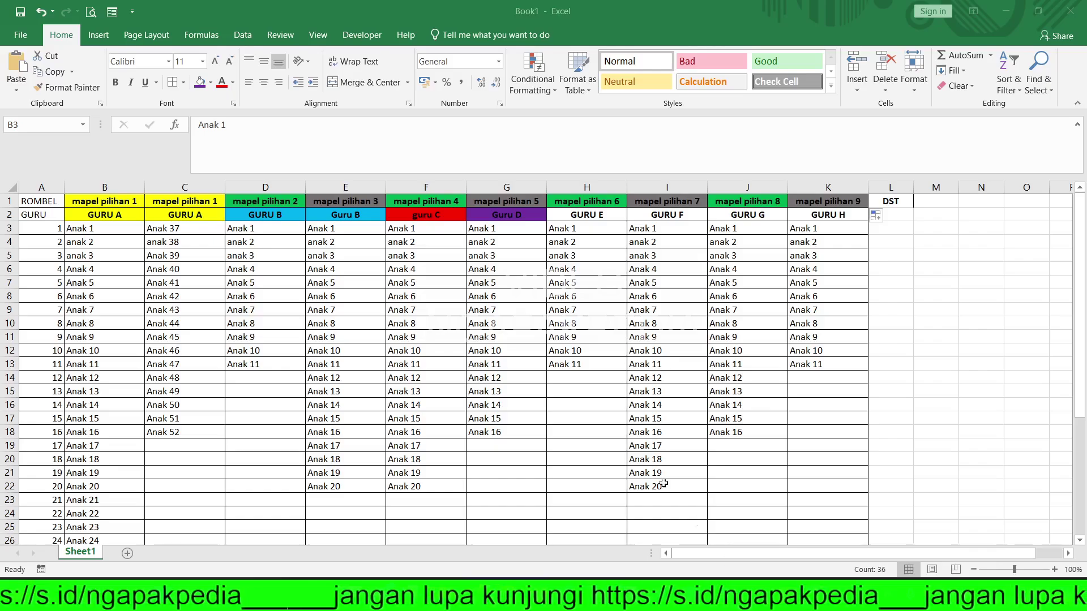
key(ctrl+shift+Down)
click(94, 205)
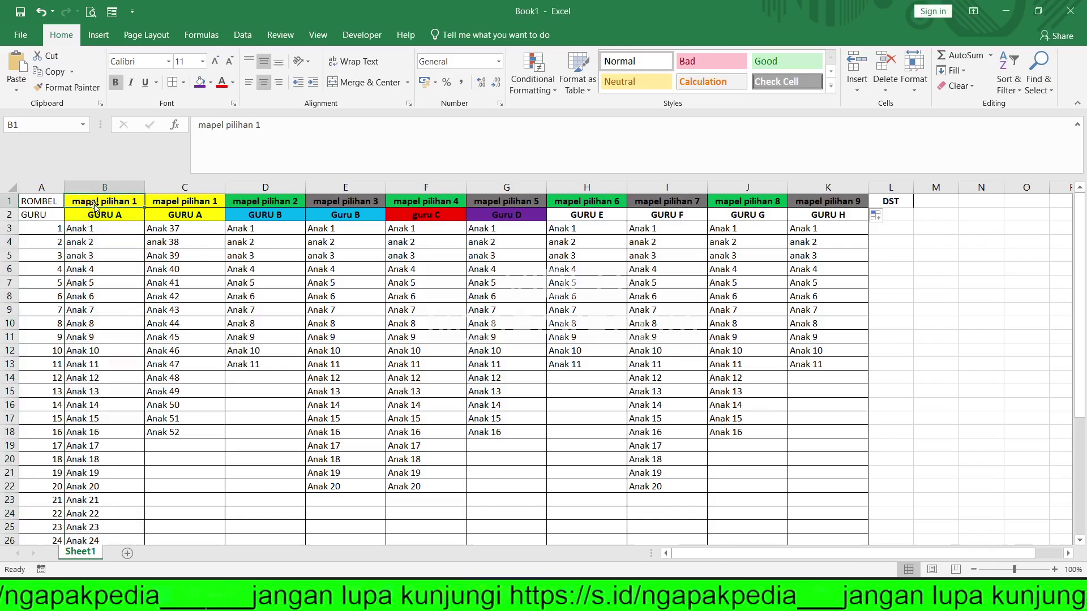
drag(97, 204, 198, 214)
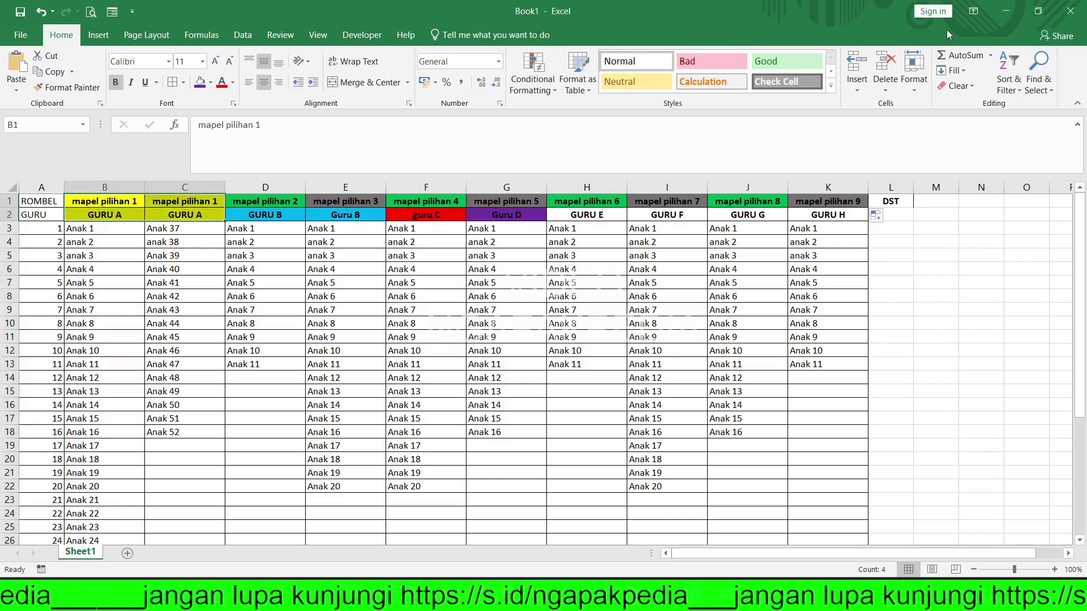
click(1015, 13)
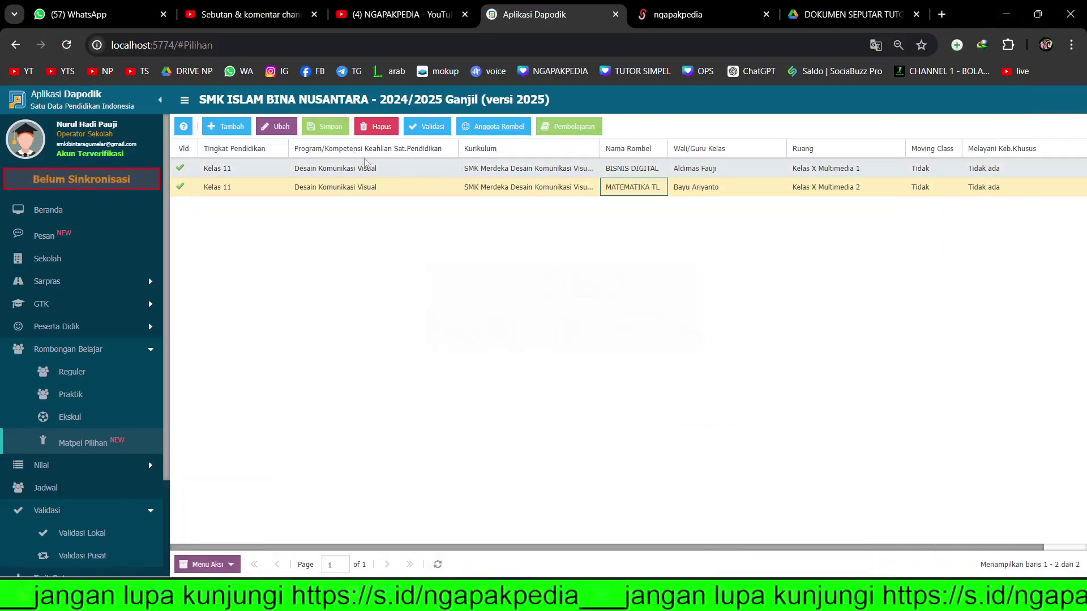
- Add a new Kelas 11 Desain Komunikasi Visual row with the SMK Merdeka curriculum
click(232, 135)
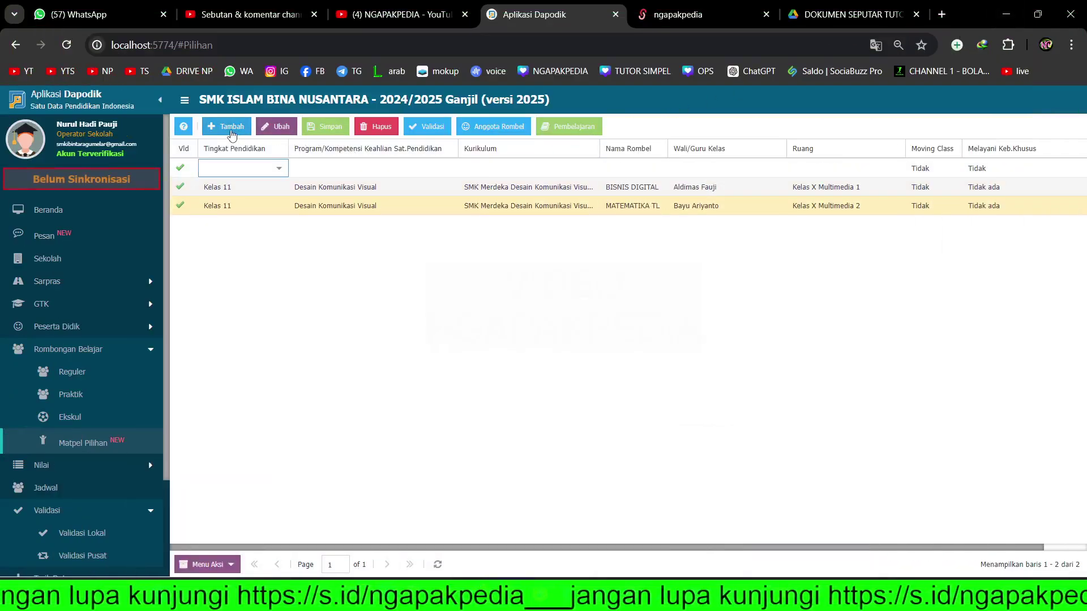
click(278, 170)
click(219, 197)
click(429, 168)
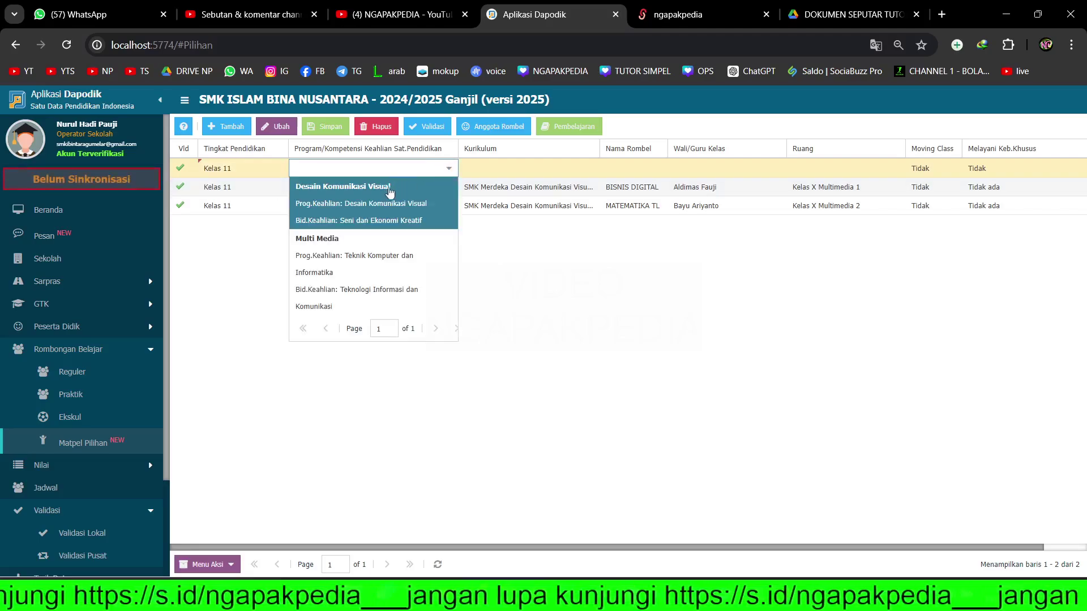
click(389, 192)
click(532, 169)
click(588, 169)
click(538, 202)
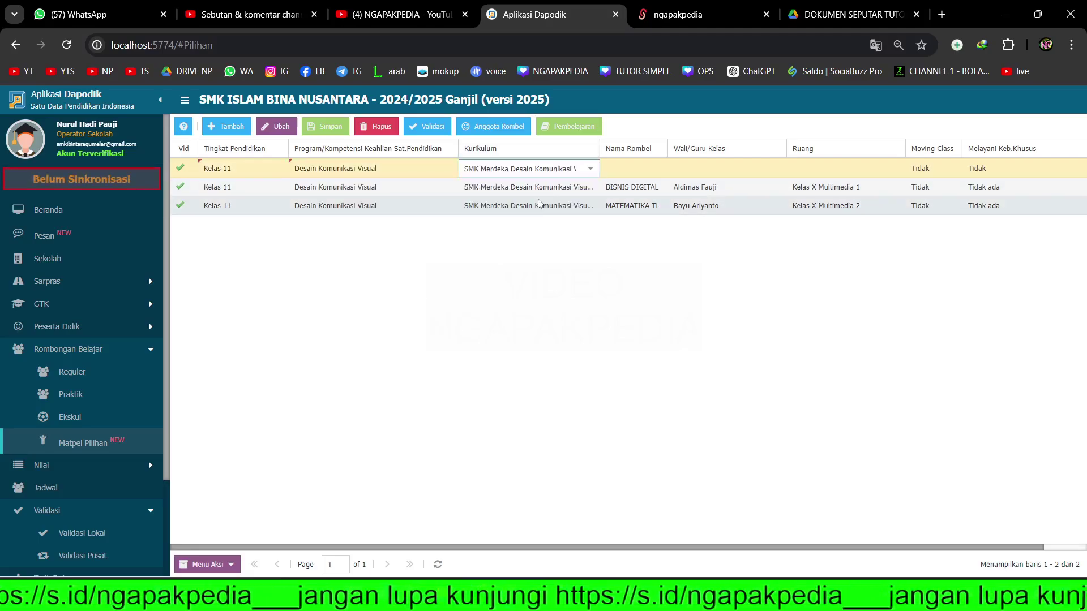
- Name it MATEMATIKA TL 2 with MATEMATIKA TL's teacher and room Kelas X Multimedia 2, and save
click(654, 171)
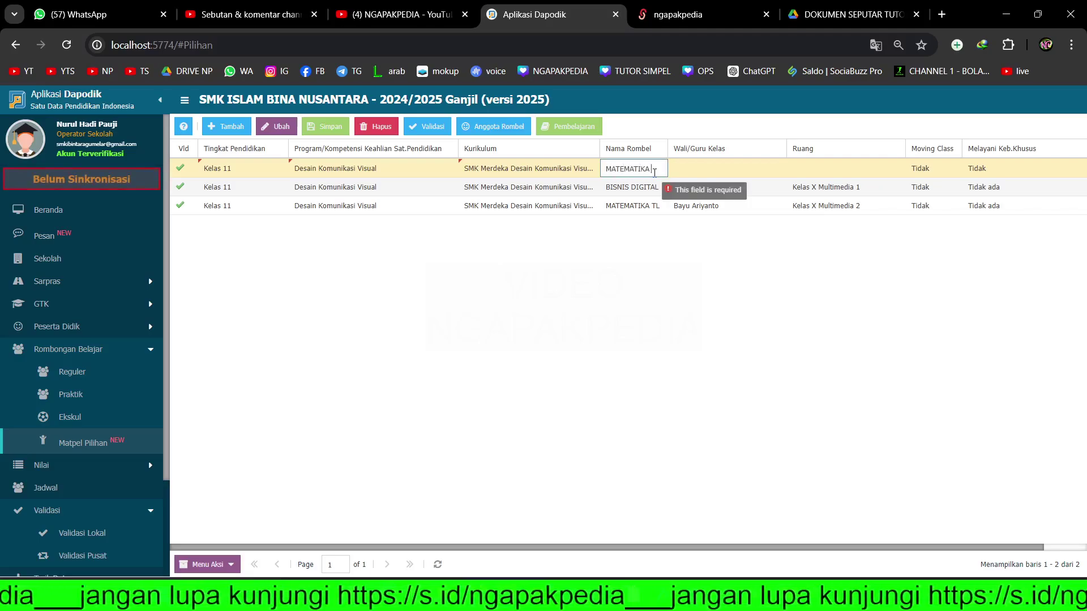
key(Tab)
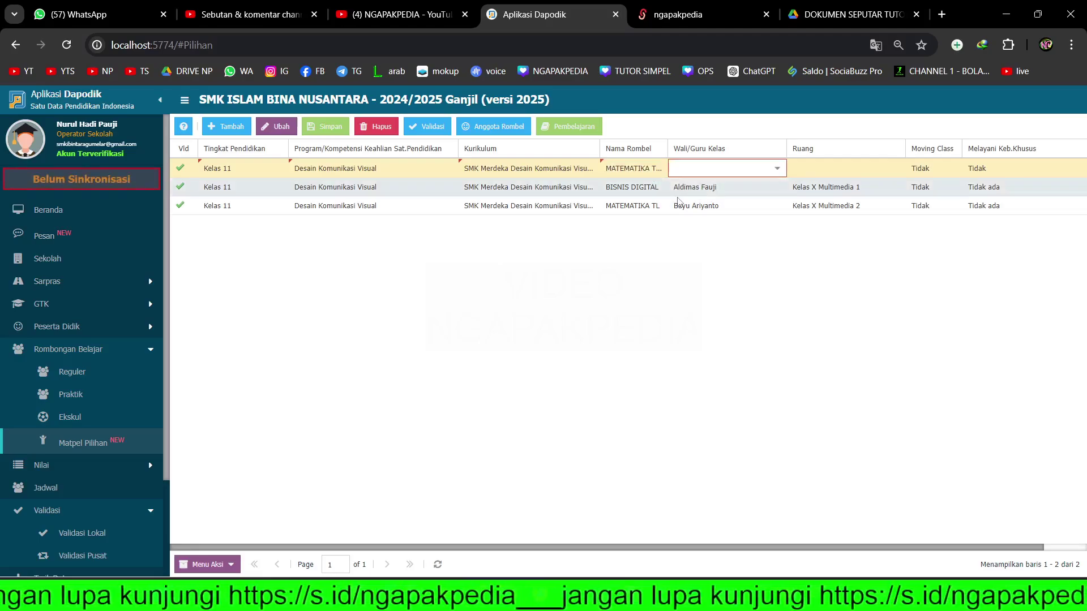
click(773, 173)
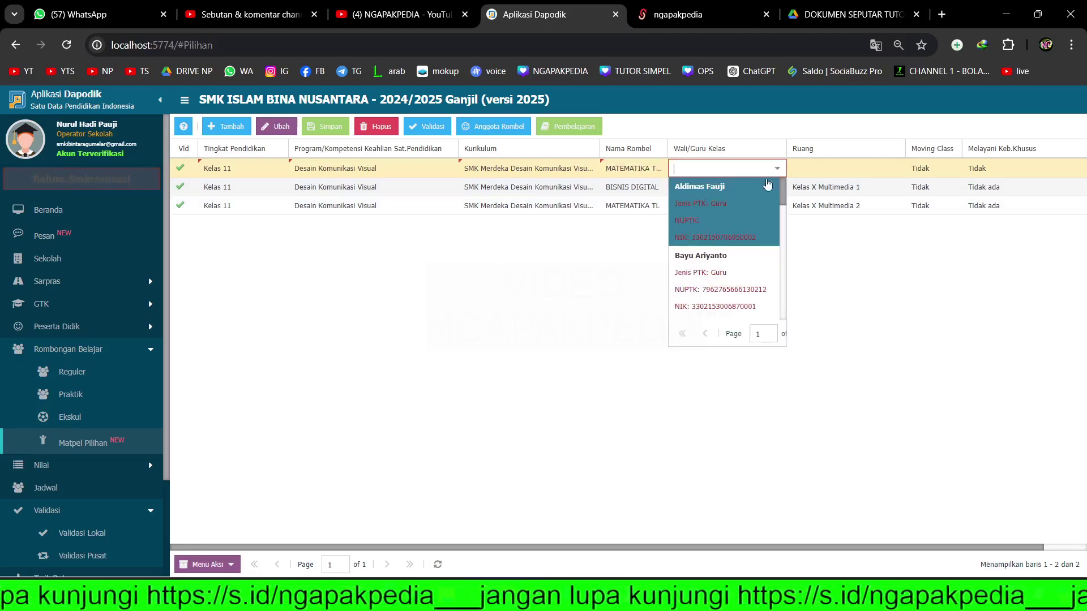
click(715, 262)
key(Tab)
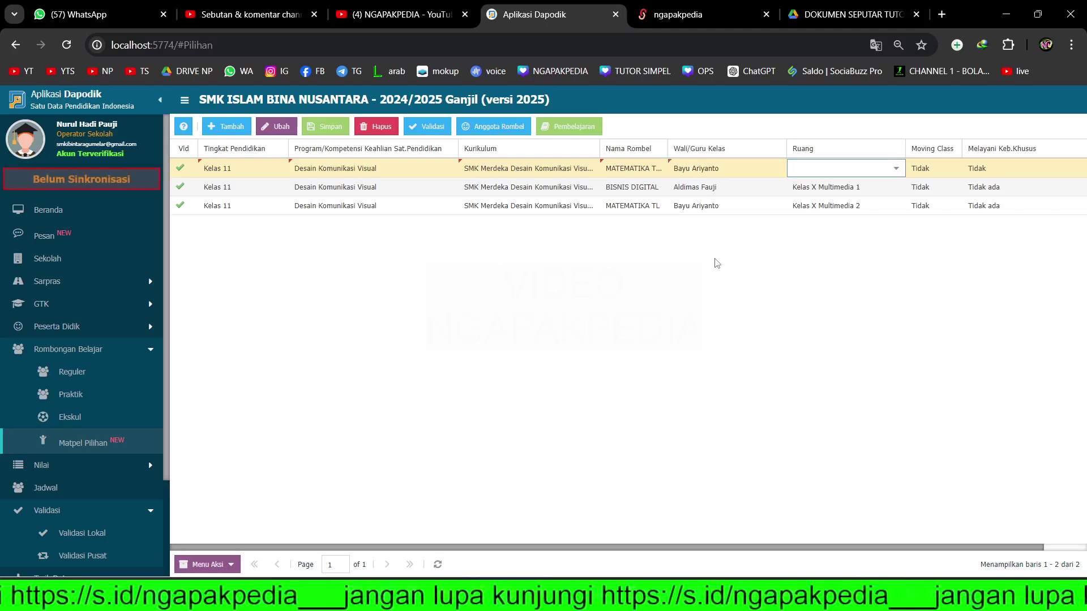
click(896, 171)
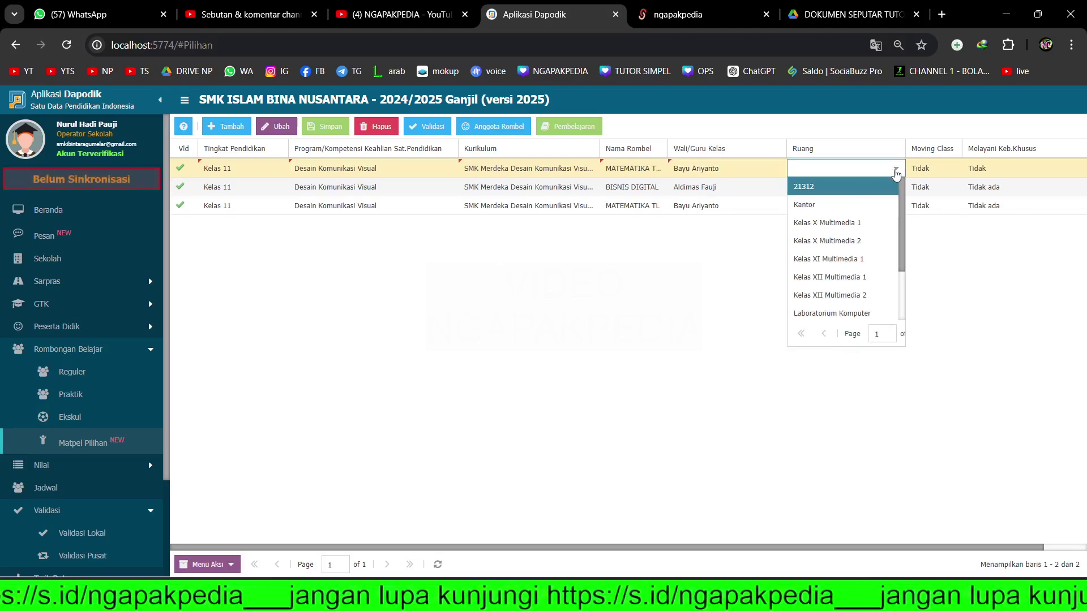
click(852, 241)
click(860, 249)
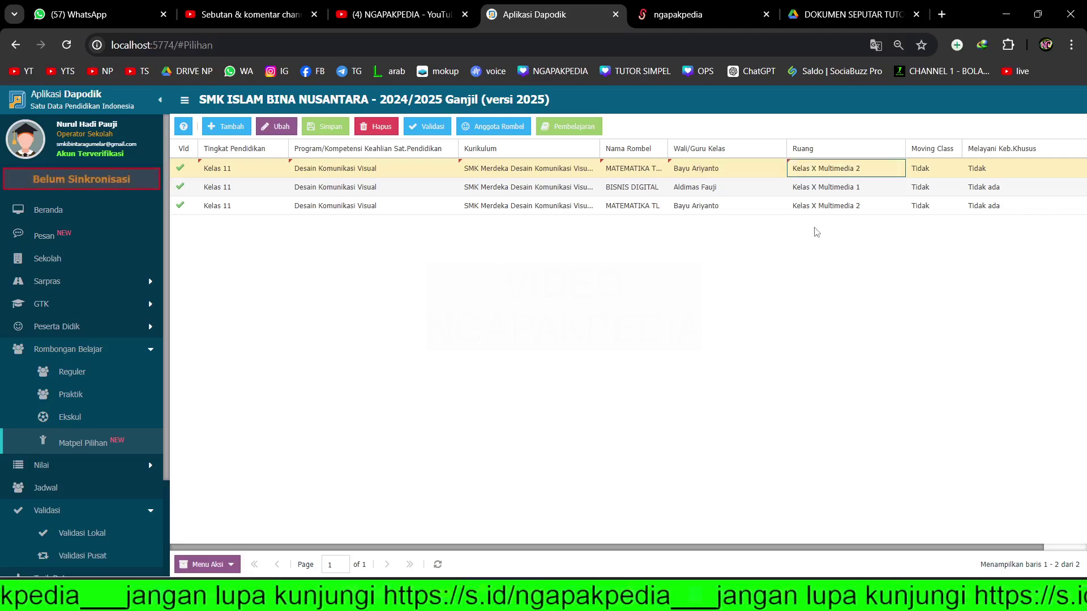
click(321, 129)
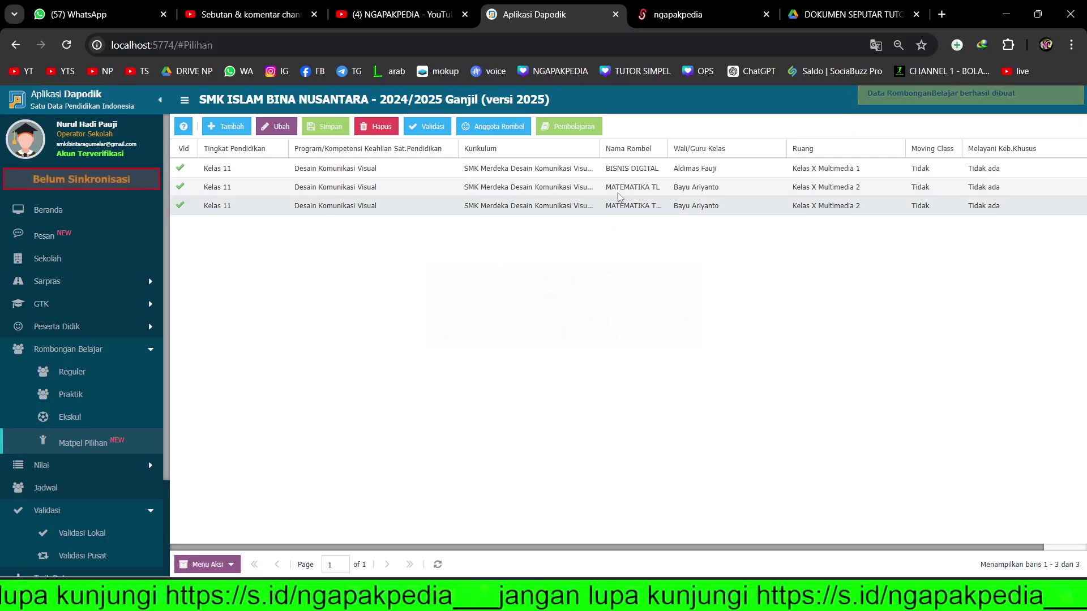
click(622, 187)
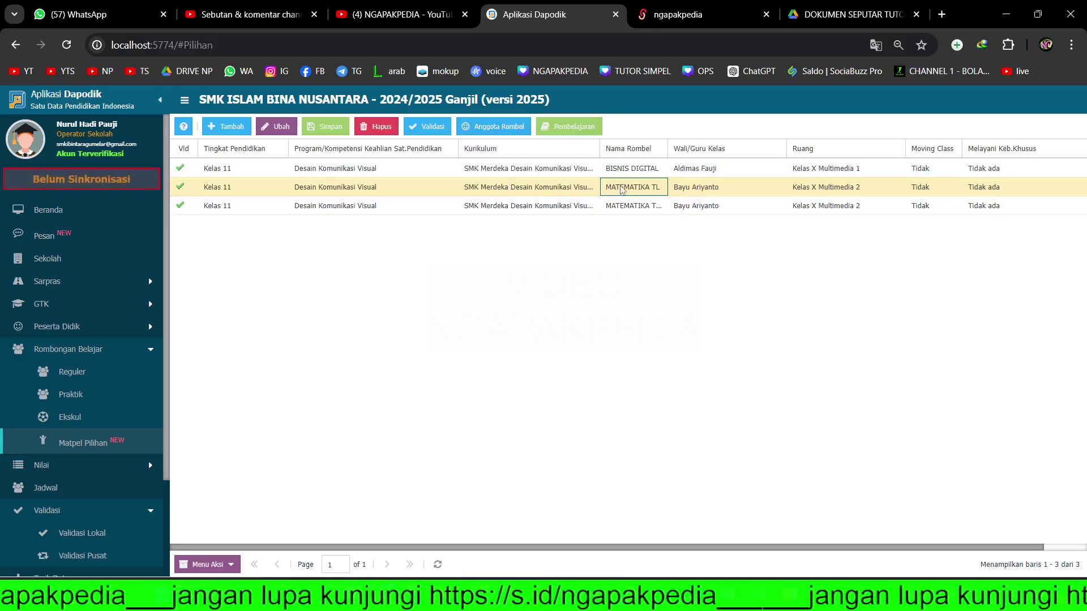
drag(668, 148, 683, 148)
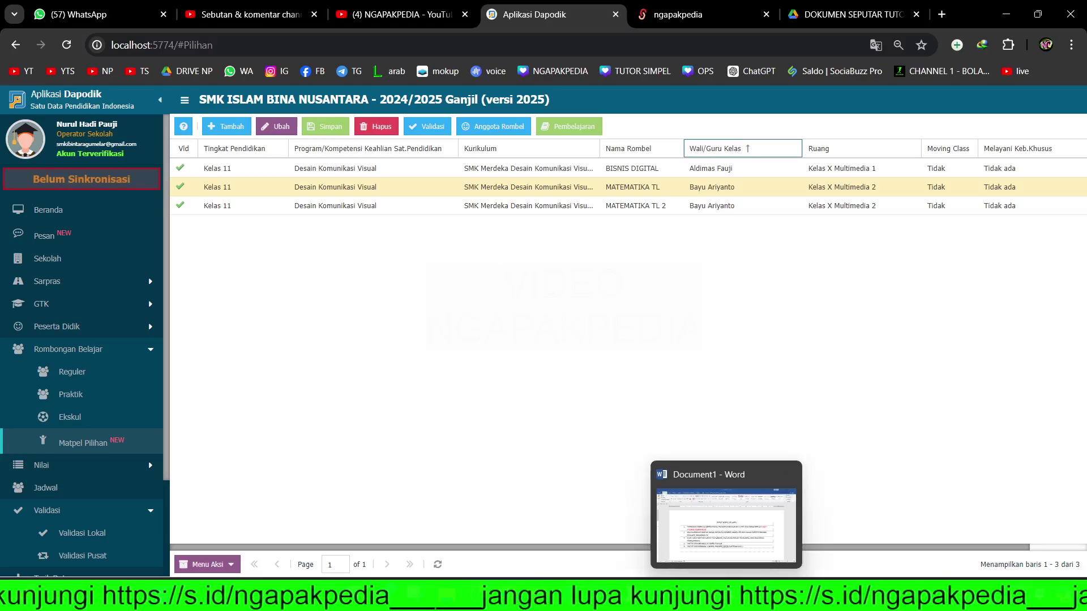
click(726, 481)
drag(238, 300, 583, 321)
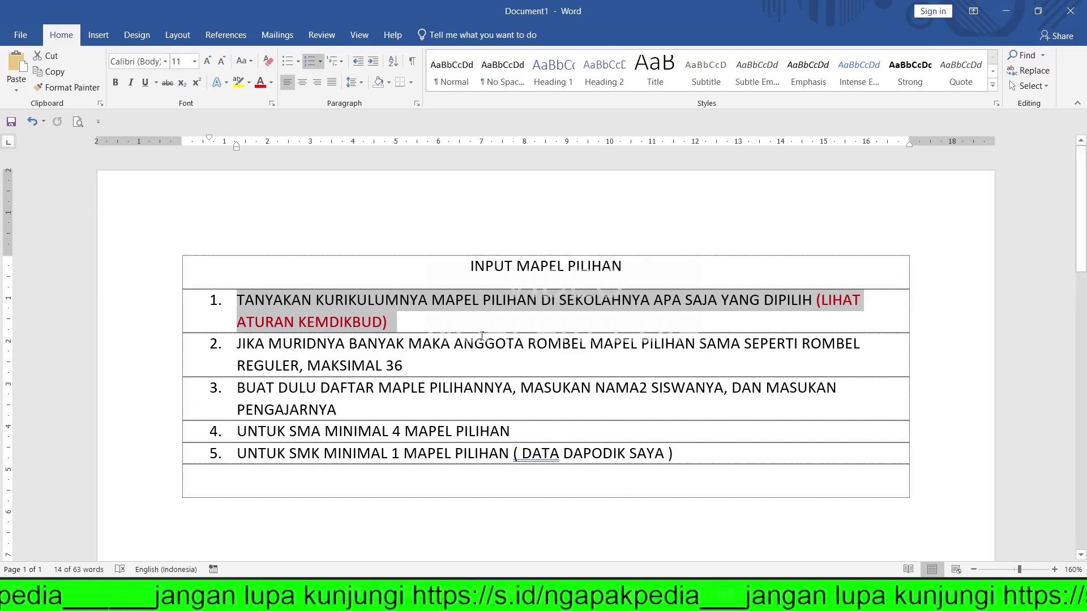
click(1007, 17)
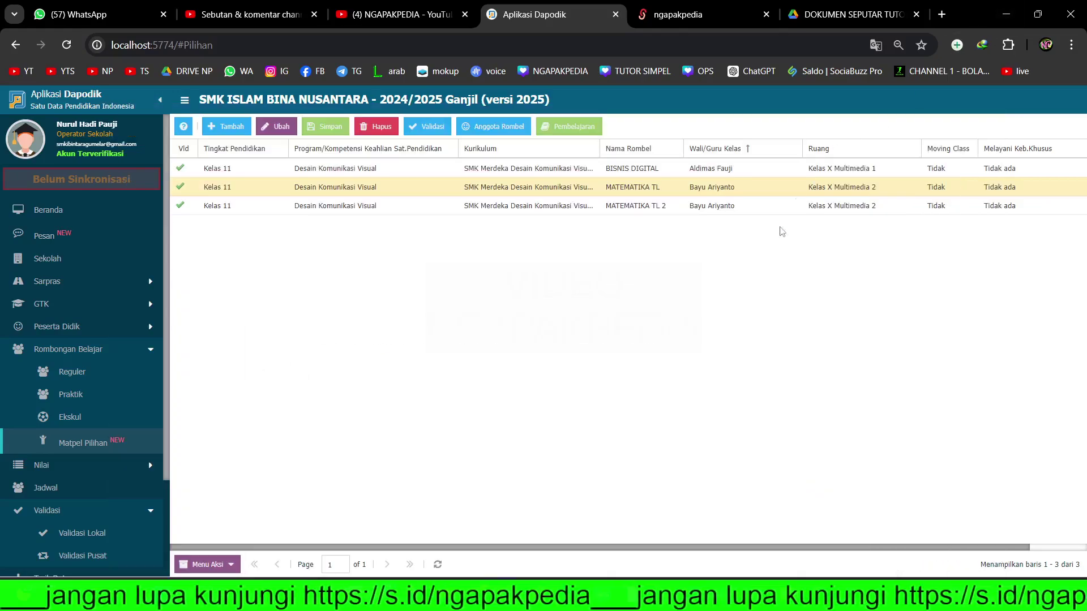
key(alt+Tab)
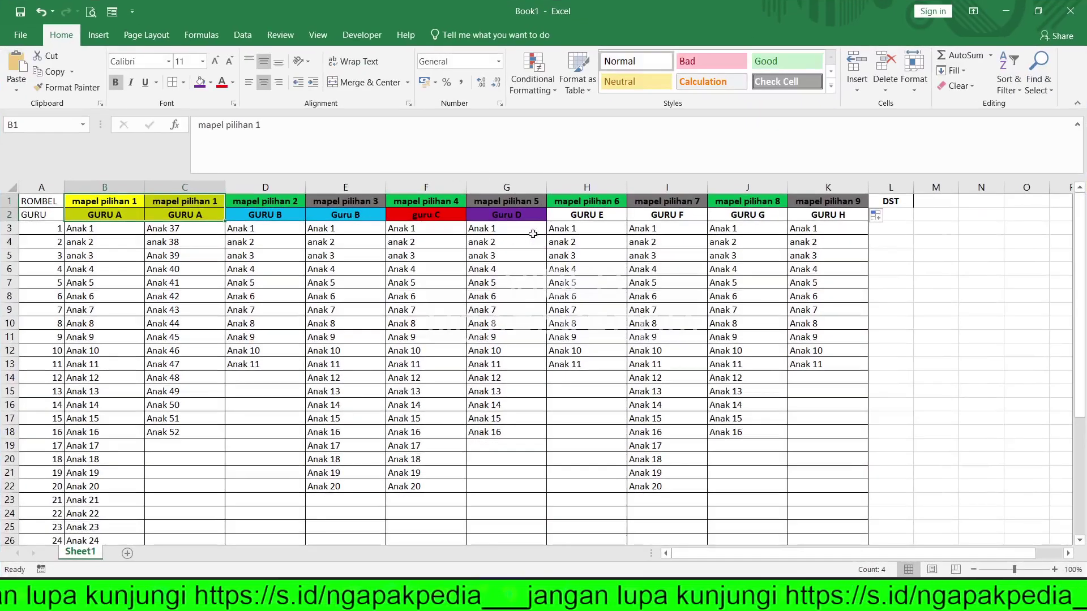
click(534, 245)
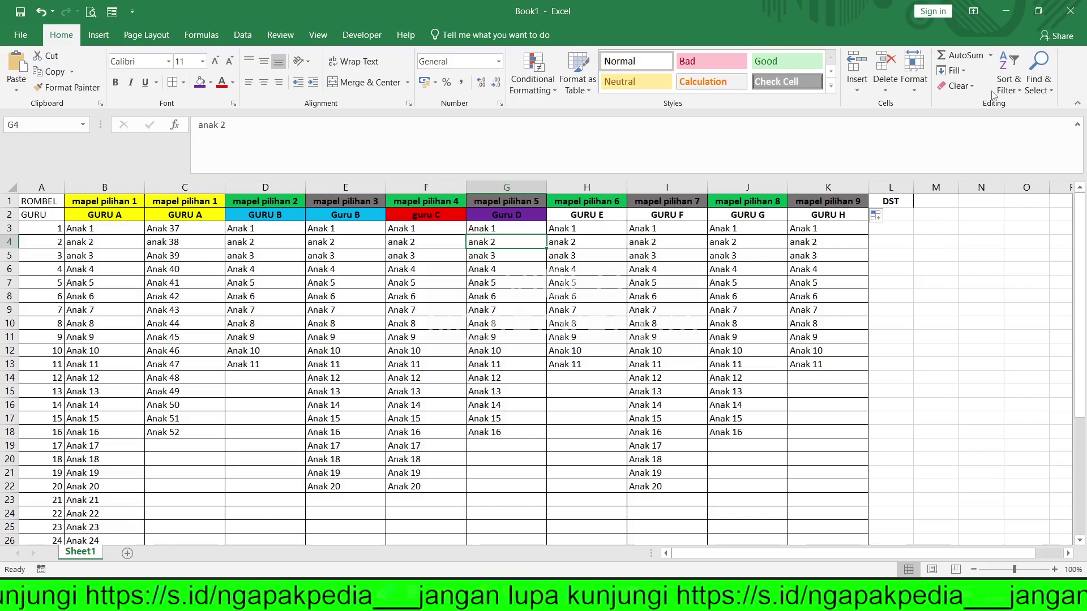
click(1002, 24)
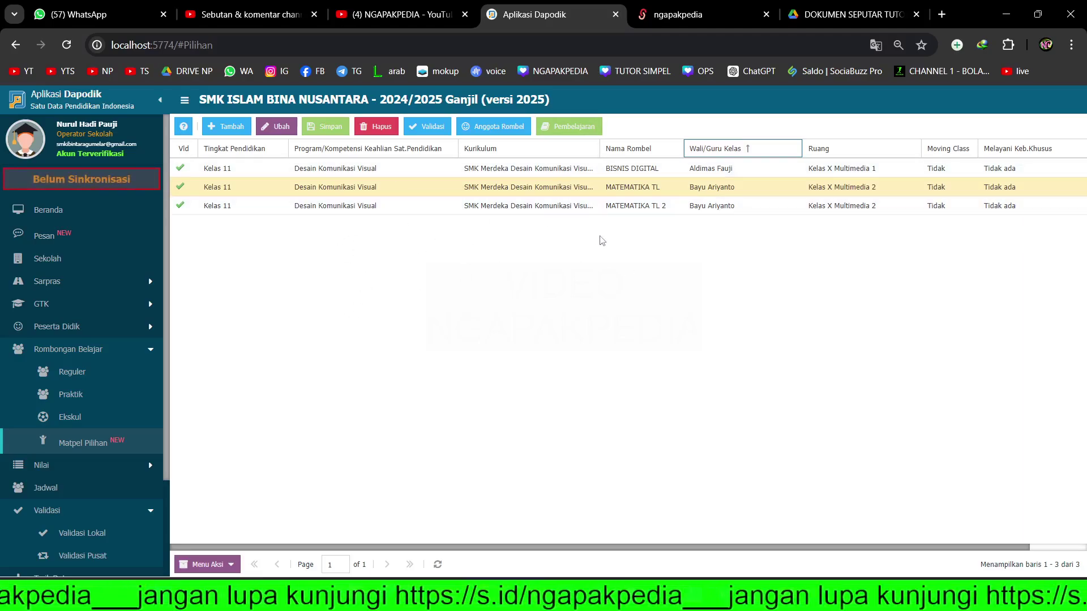
- Minimize the recording software and select the MATEMATIKA TL teacher cell
key(alt+Tab)
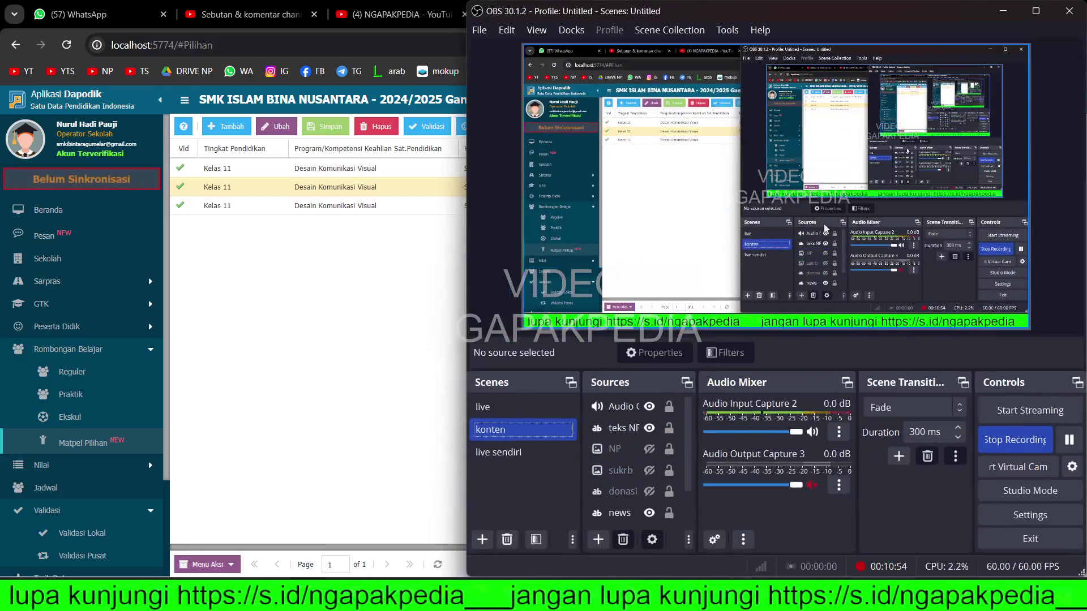
click(999, 14)
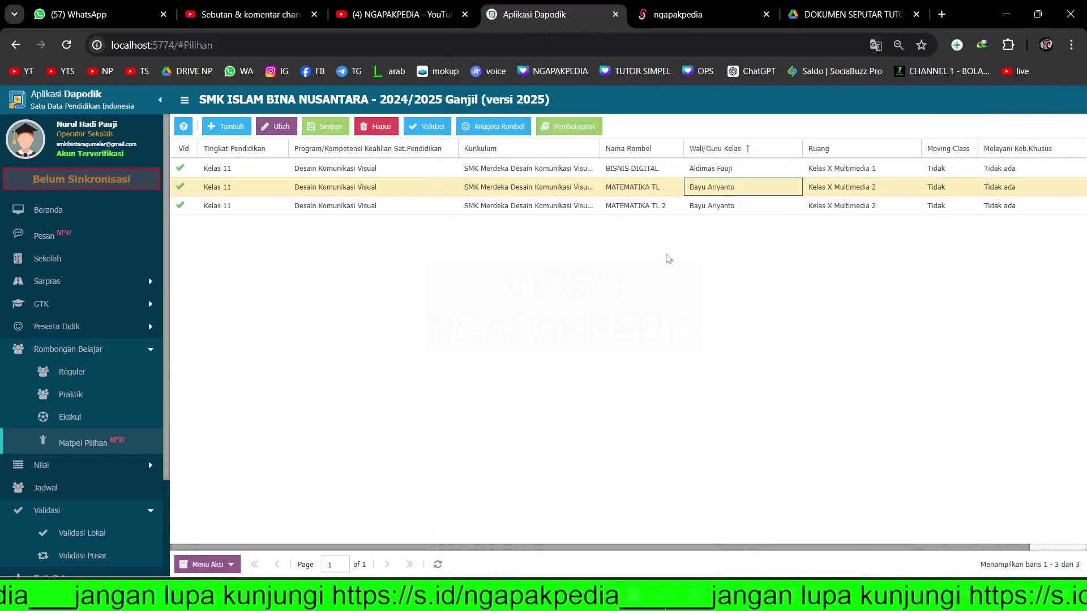
click(715, 188)
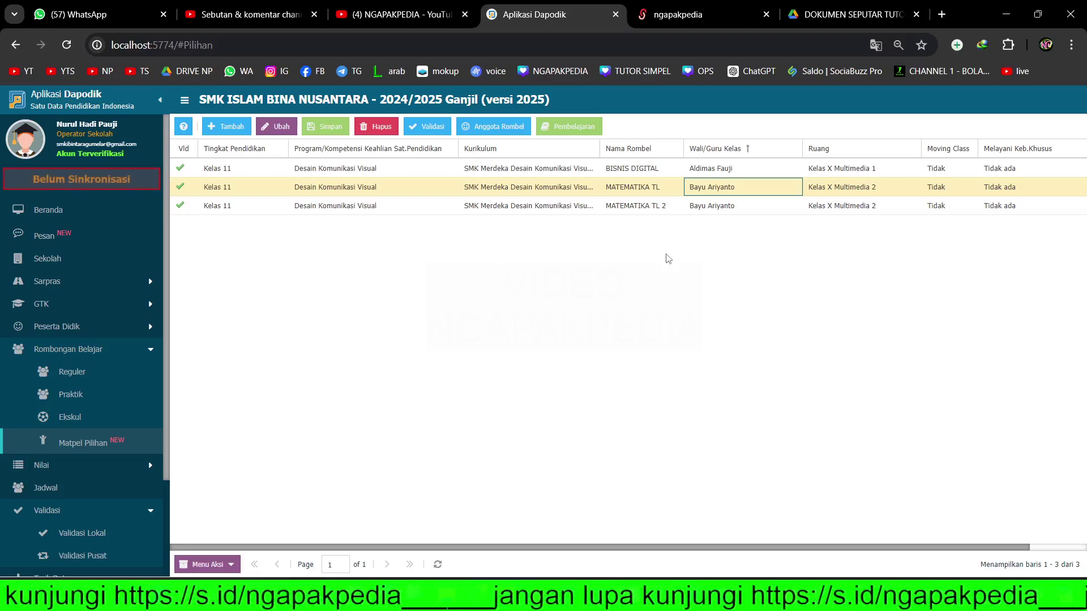
- Switch to the NGAPAKPEDIA YouTube Video page, then bring the recording software to the front
click(398, 15)
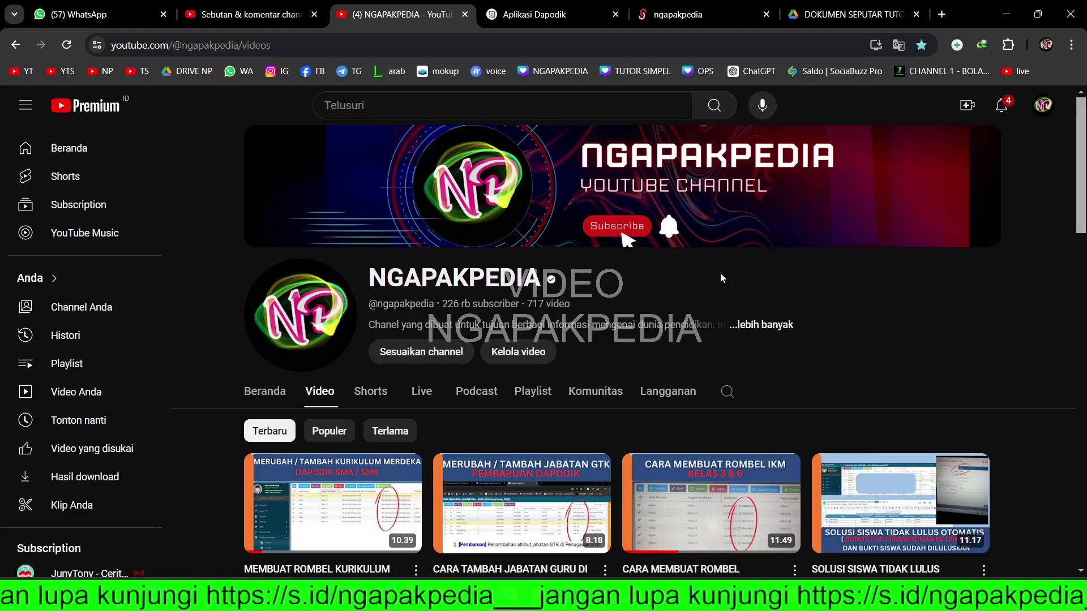
scroll(518, 410, down, 2)
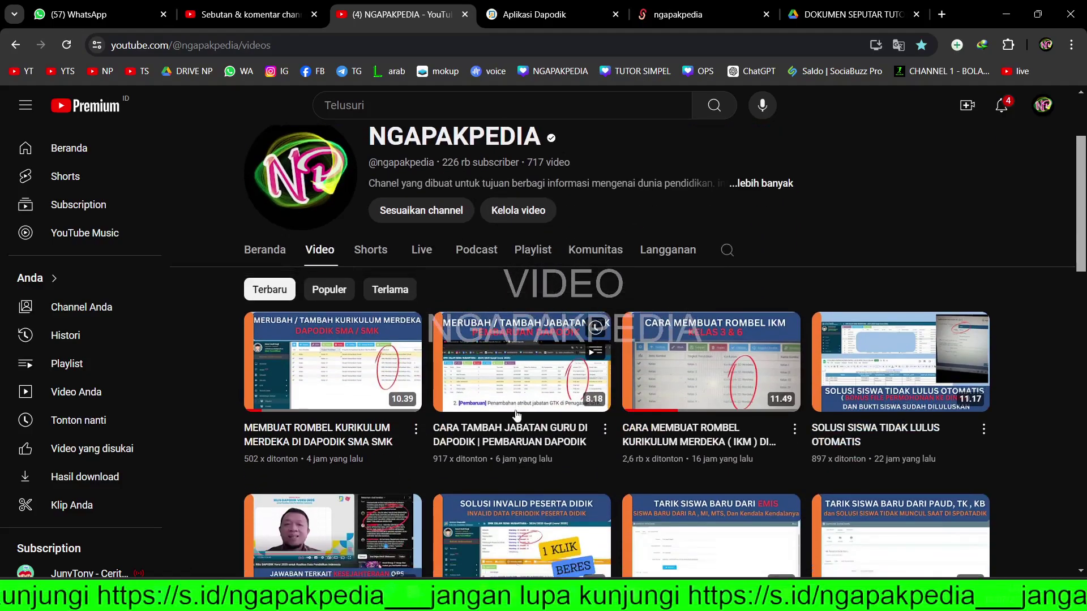
mouse_move(477, 600)
click(478, 515)
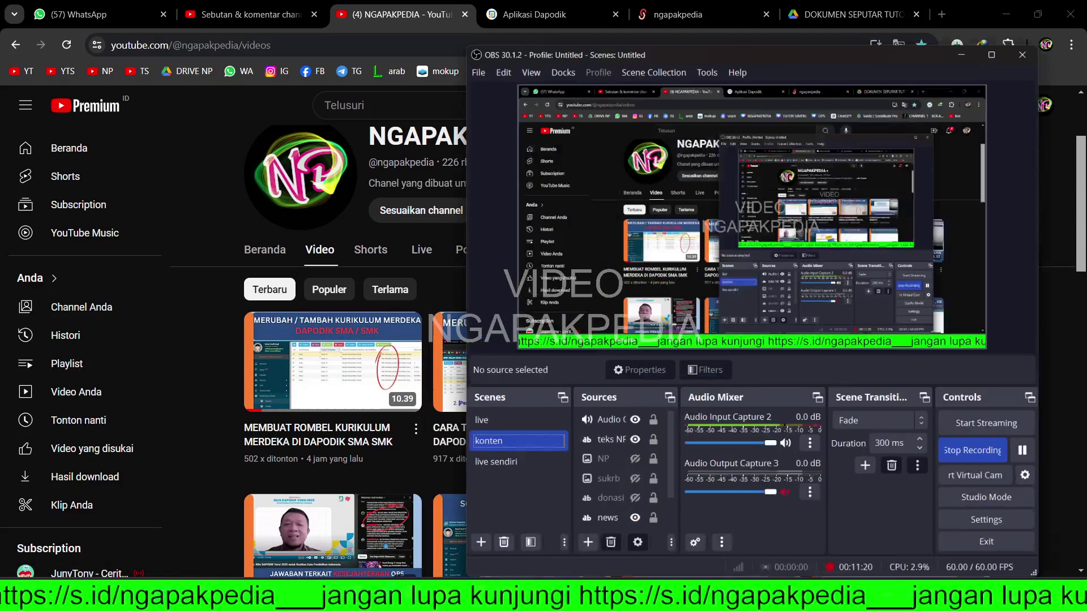